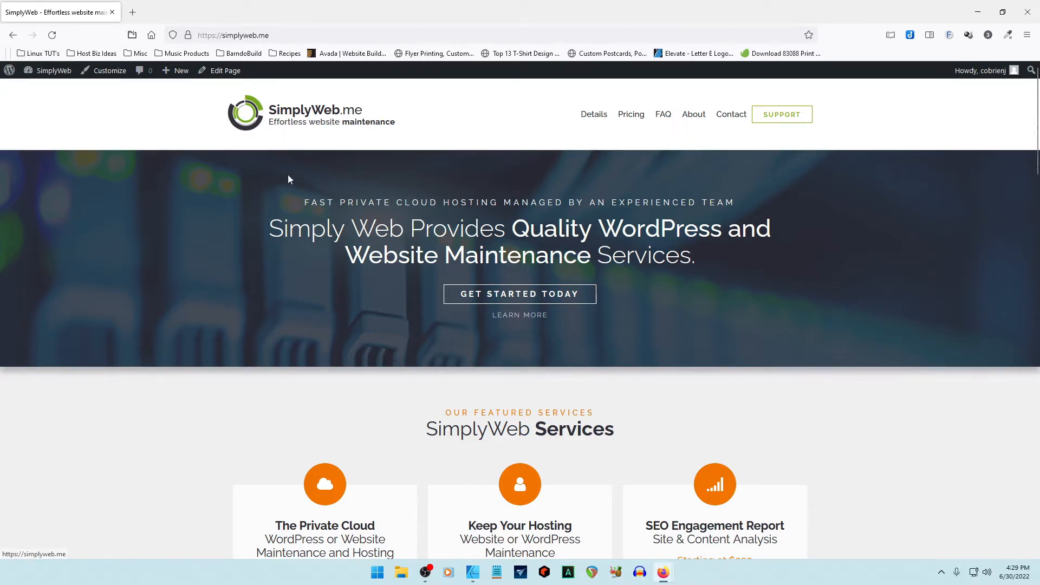
# Step: Look over the SimplyWeb home page, the WordPress dashboard's Oxygen entries and the Oxygen builder website
pyautogui.scroll(-10, 377, 289)
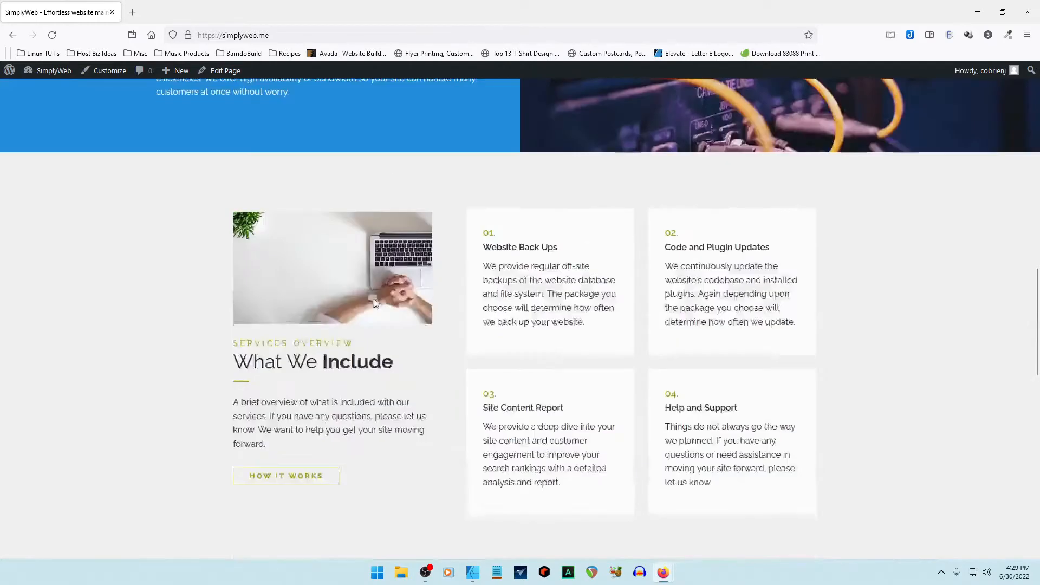
pyautogui.scroll(-10, 375, 302)
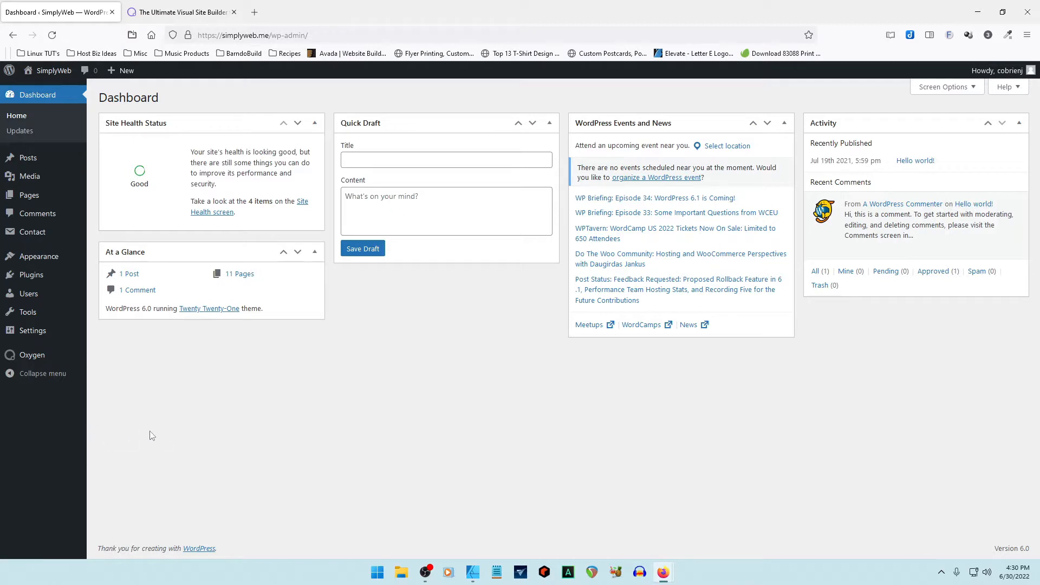
pyautogui.click(179, 12)
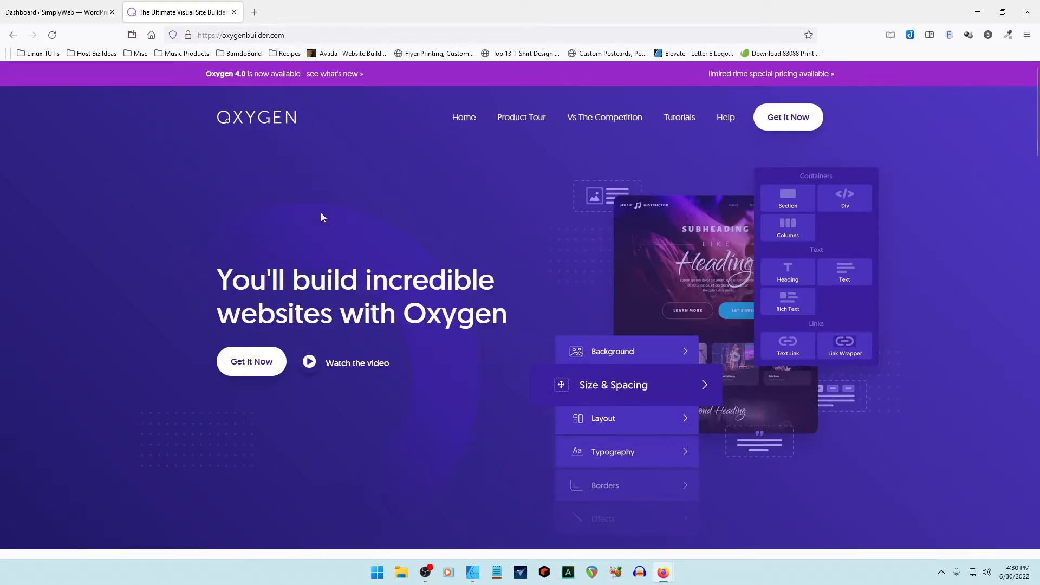
pyautogui.click(89, 14)
pyautogui.moveTo(33, 358)
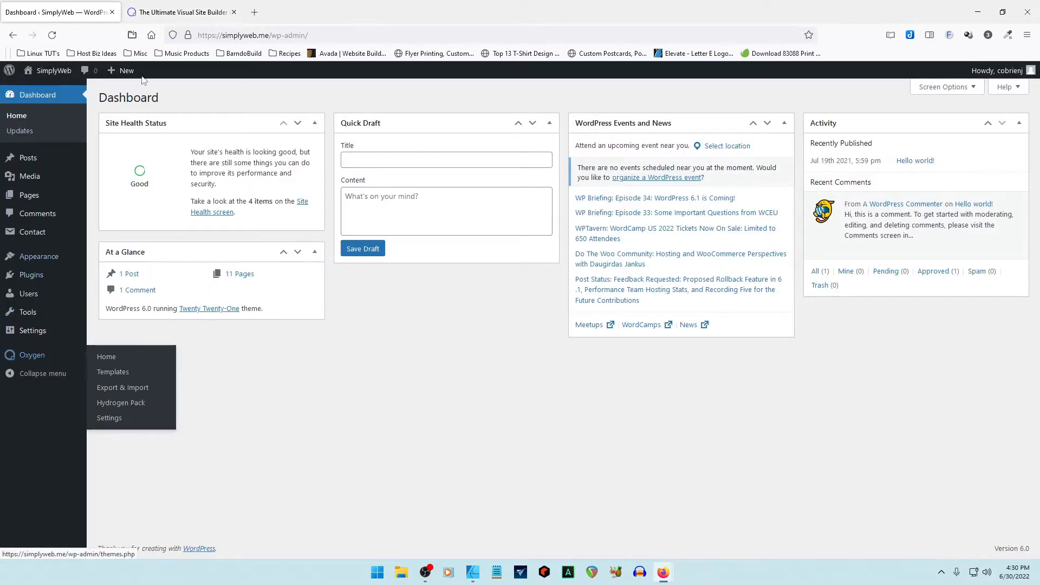
pyautogui.click(179, 12)
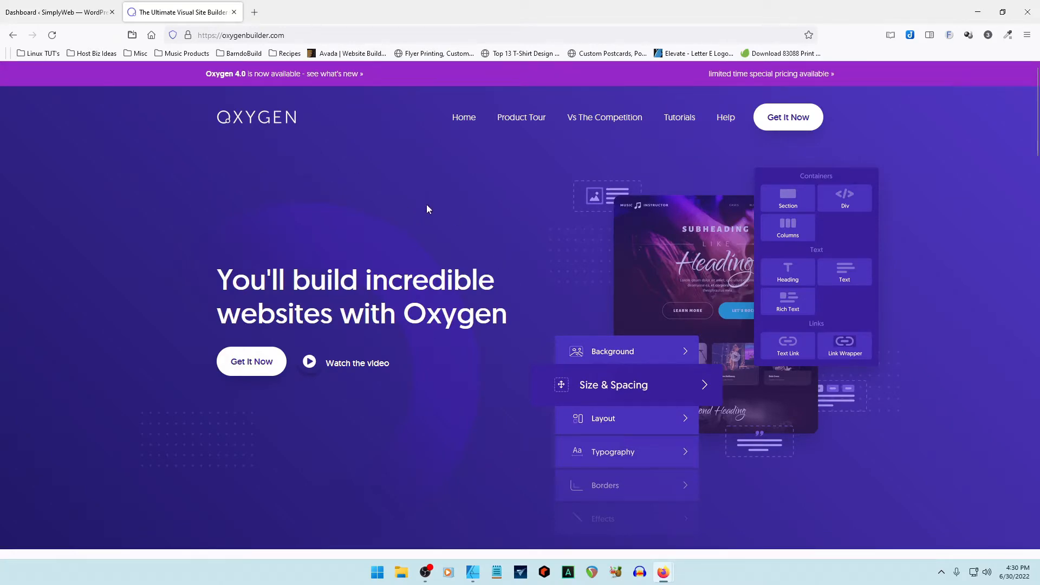
pyautogui.scroll(-6, 427, 210)
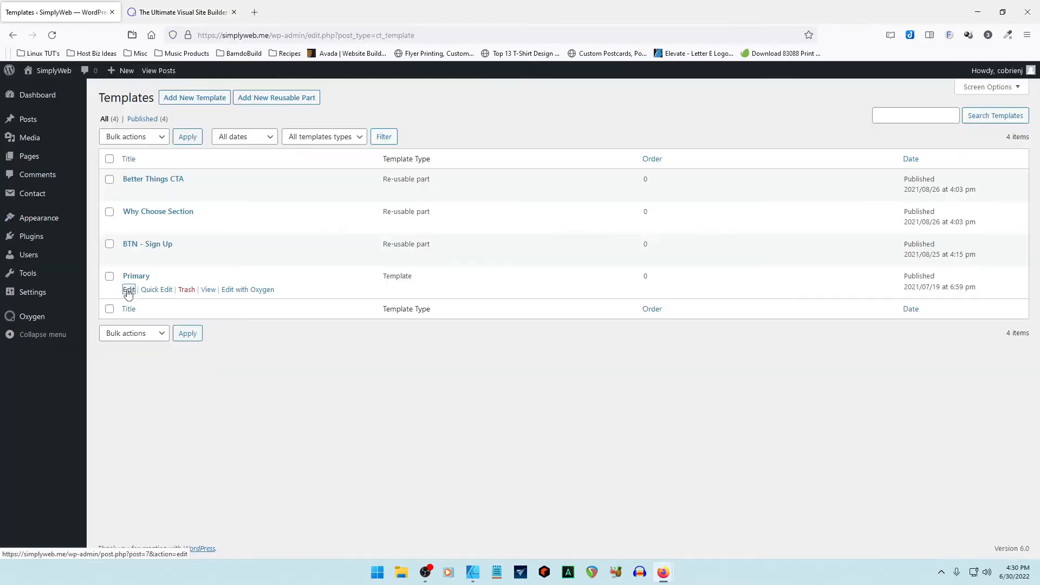
# Step: Open the Primary template in the Oxygen visual editor and browse the media library for the header logo image
pyautogui.click(128, 293)
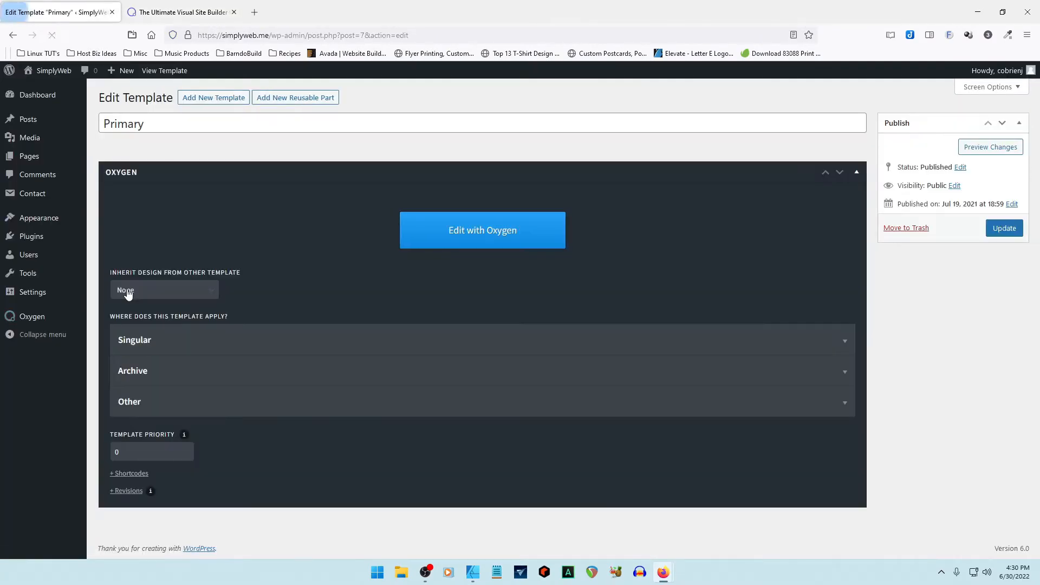
pyautogui.click(514, 247)
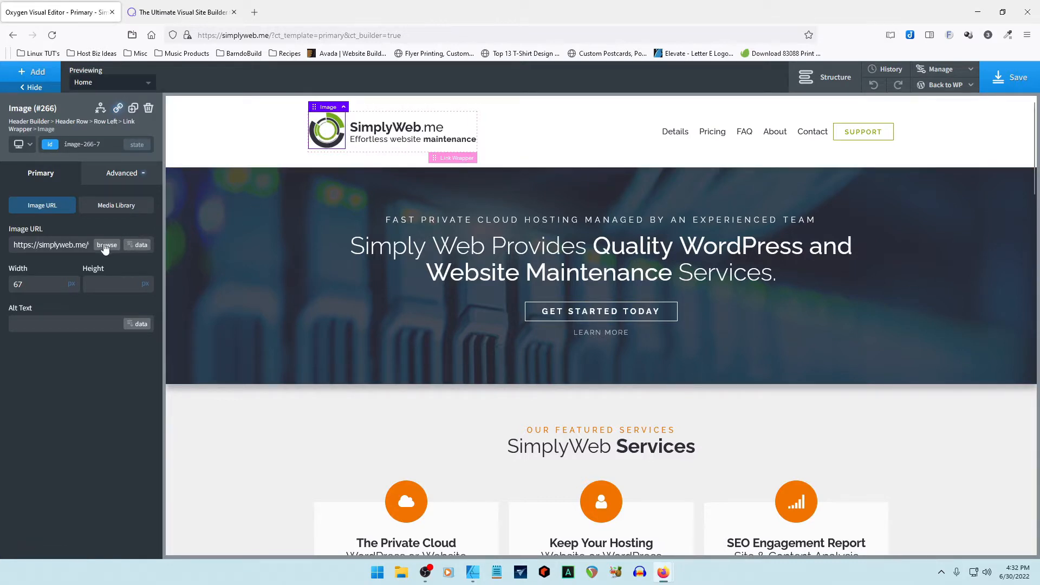
pyautogui.click(106, 245)
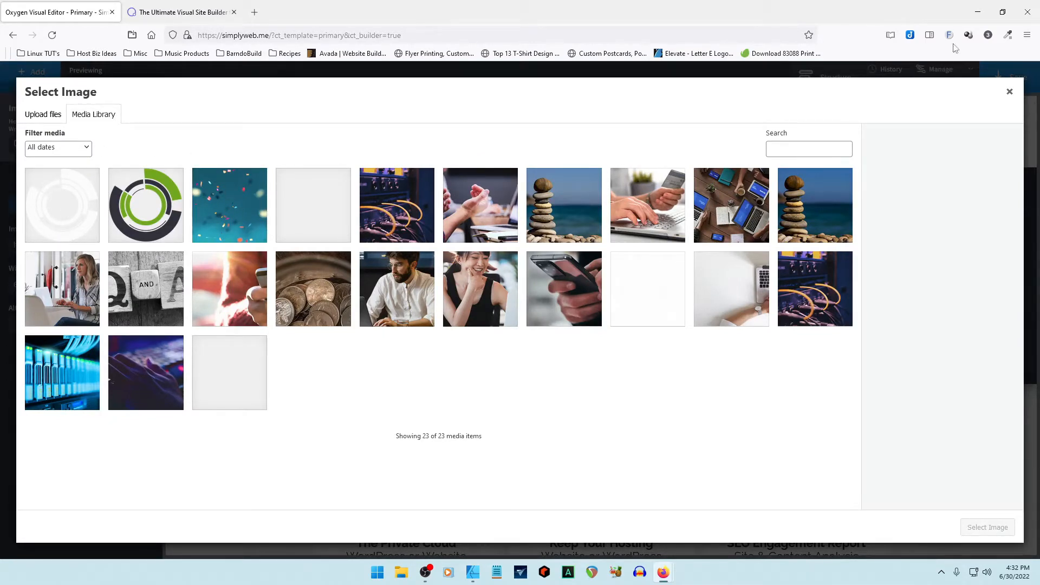
# Step: Minimize the browser windows, switch to Affinity Designer and show the SimplyWebLogo--A2--06-22 document
pyautogui.click(979, 15)
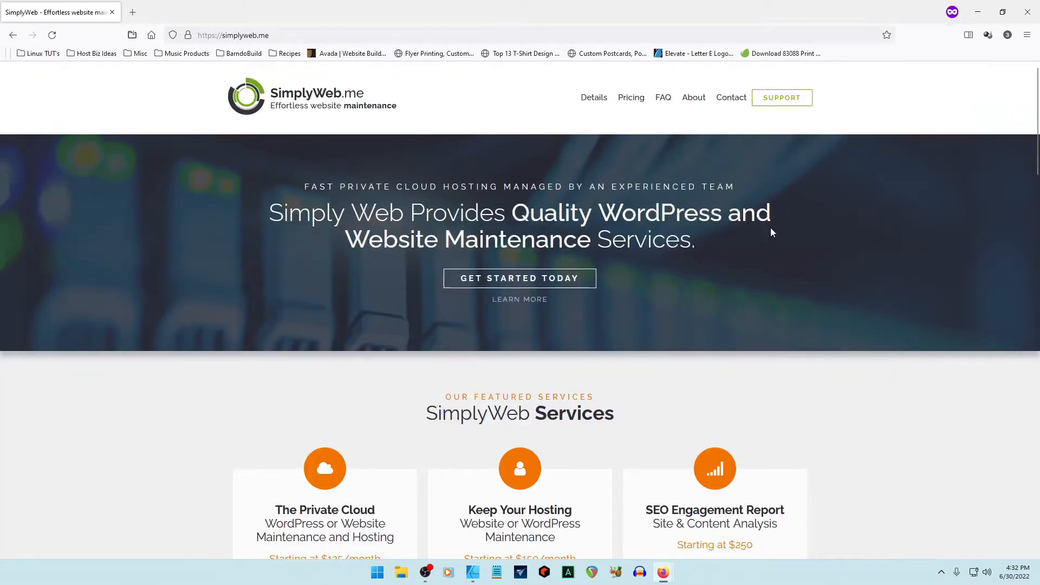
pyautogui.click(979, 12)
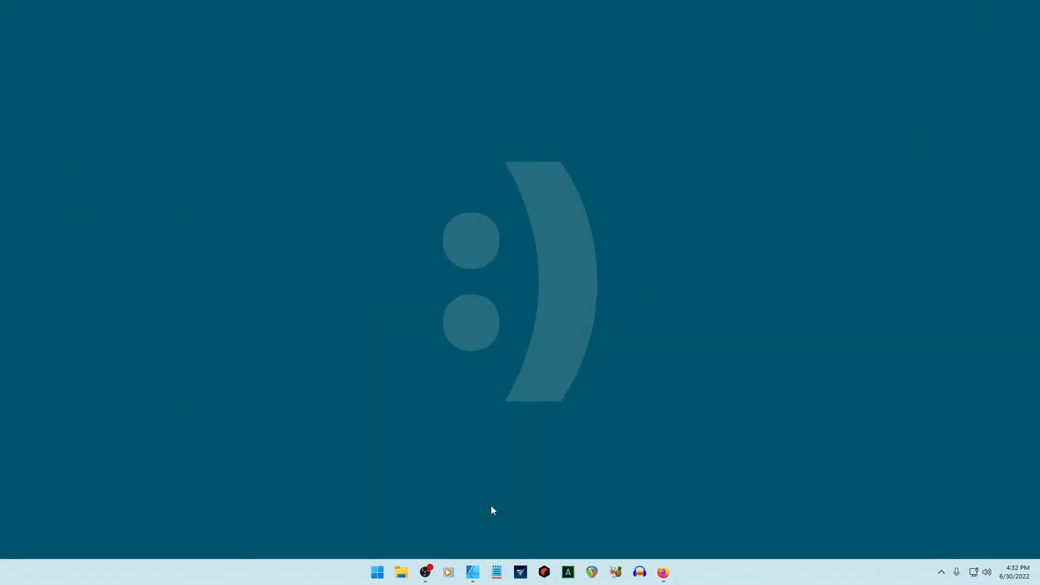
pyautogui.click(473, 572)
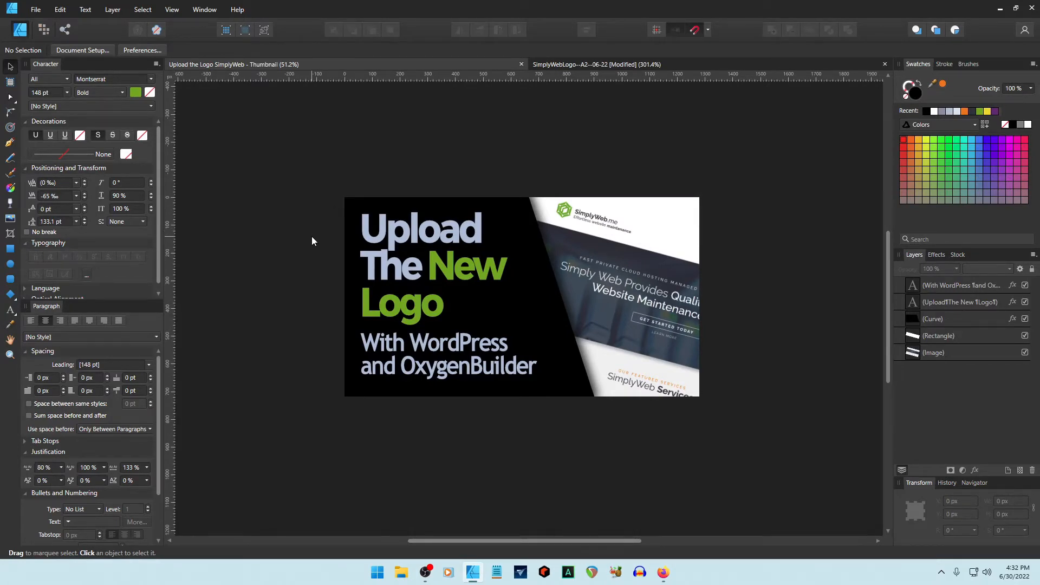
pyautogui.hotkey('ctrl', 'Tab')
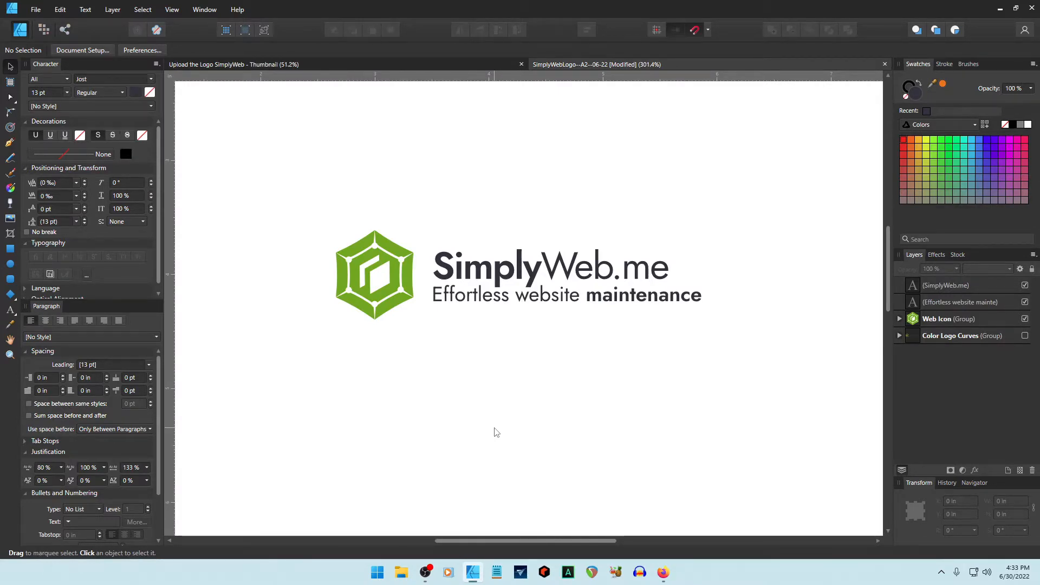
# Step: Draw a page-wide rectangle about 8.5 in by 2.14 in below the logo and remove its stroke
pyautogui.scroll(-3, 497, 432)
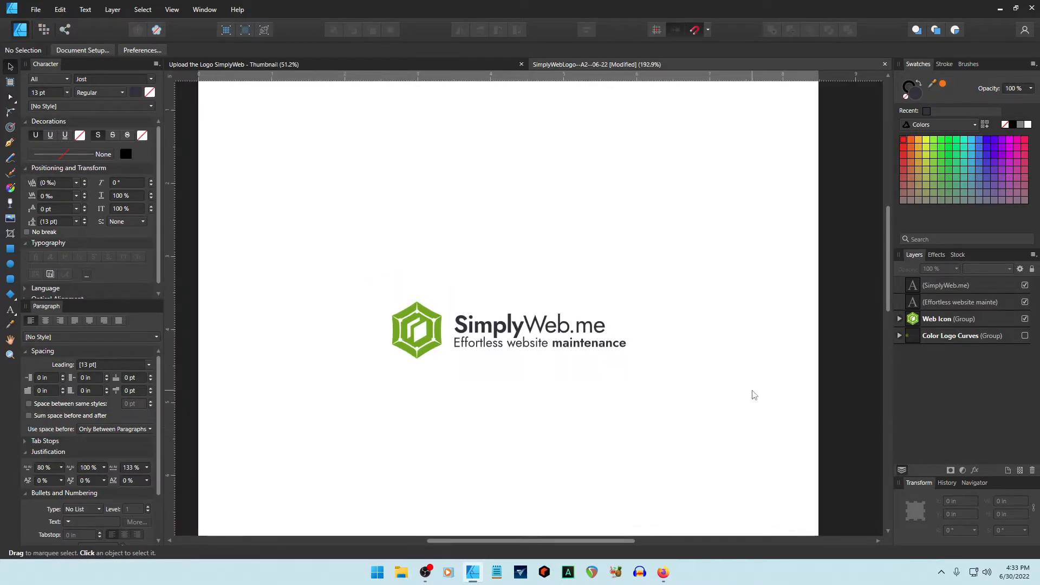
pyautogui.scroll(-3, 737, 396)
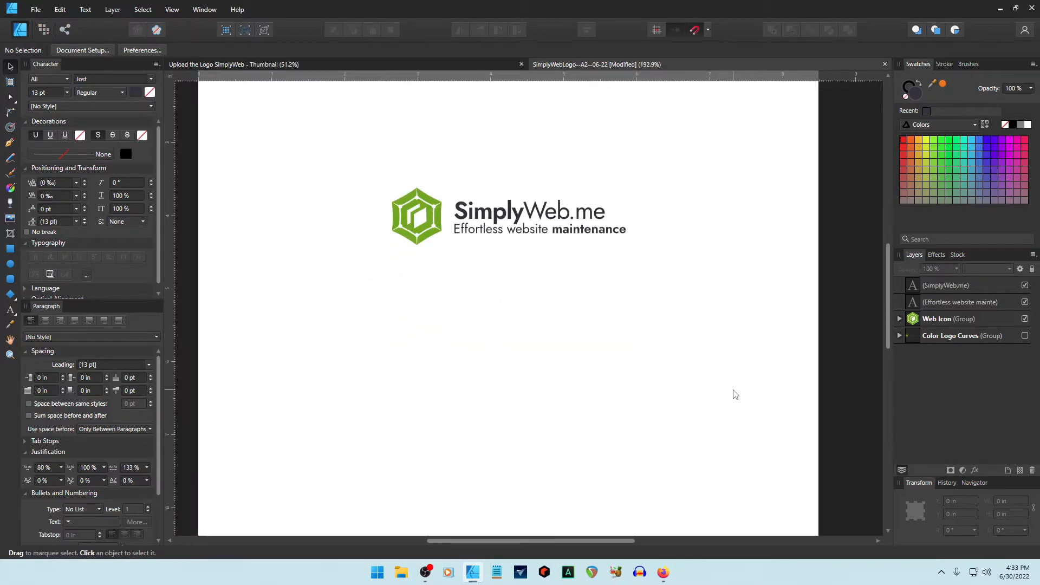
pyautogui.click(9, 248)
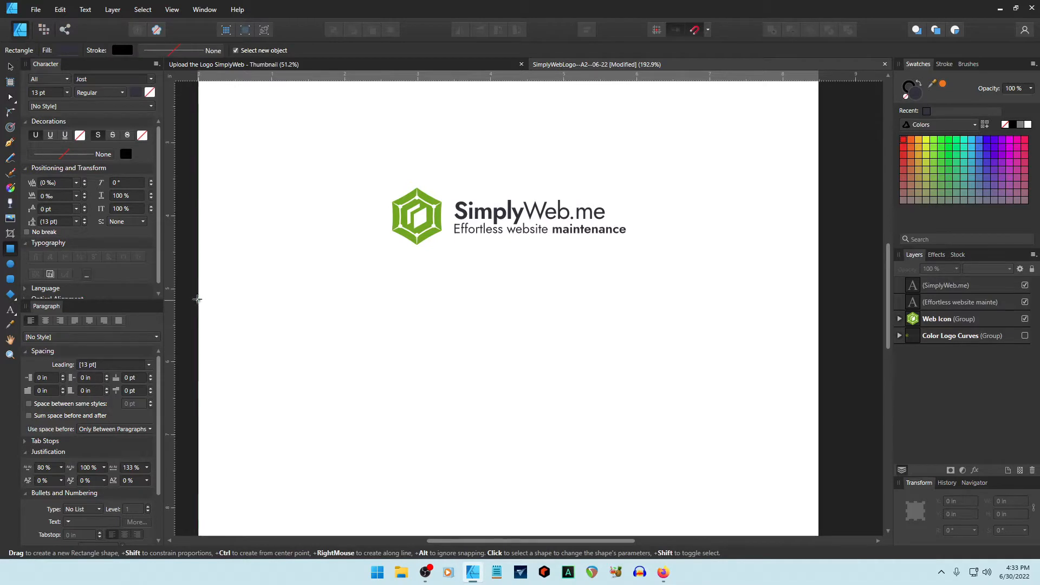
pyautogui.moveTo(198, 299)
pyautogui.mouseDown()
pyautogui.moveTo(255, 325)
pyautogui.moveTo(819, 455)
pyautogui.mouseUp()
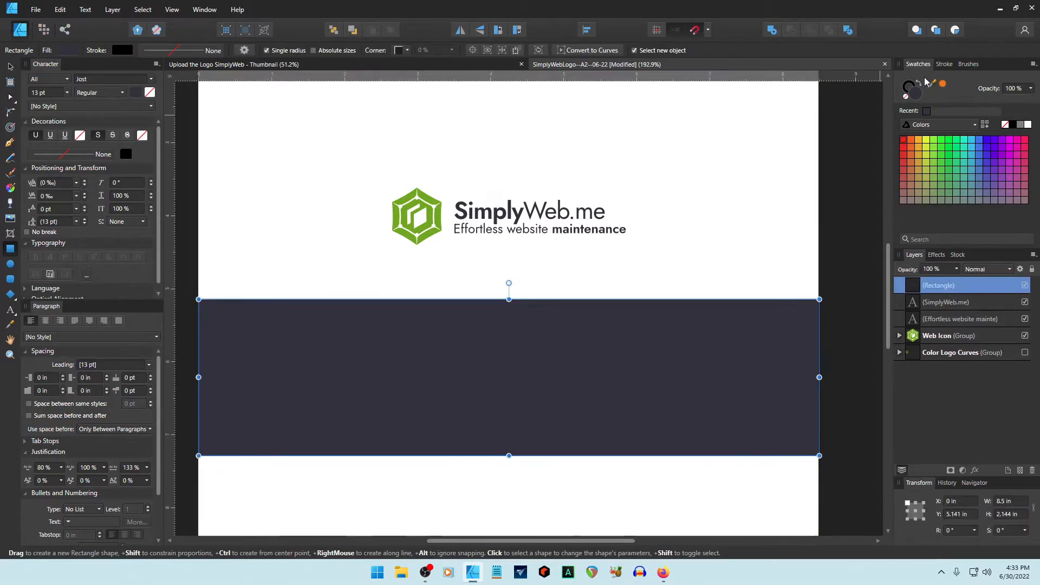
pyautogui.click(908, 88)
pyautogui.click(906, 99)
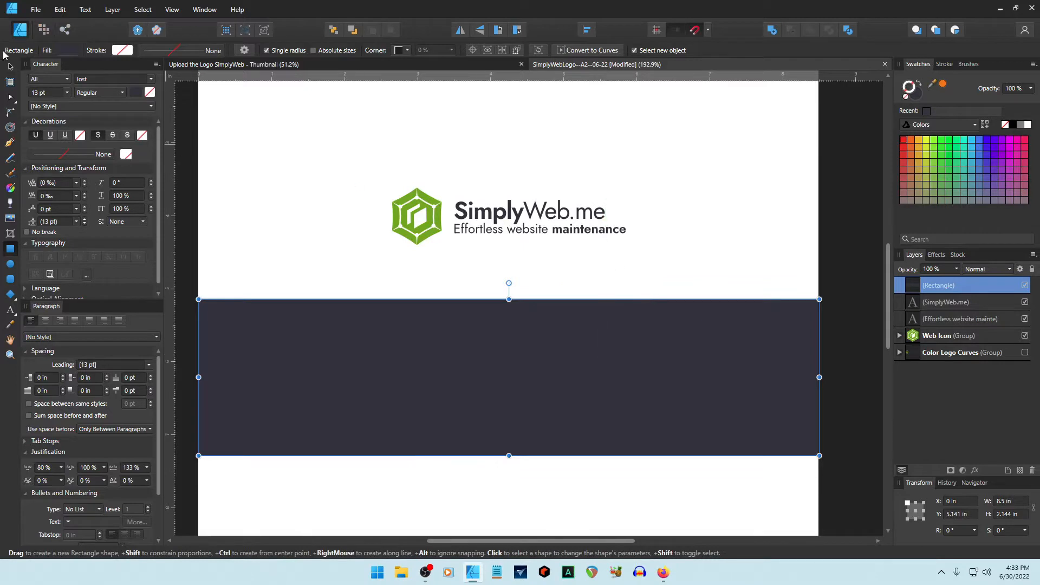
# Step: Sample the dark colour of the logo's SimplyWeb.me text and apply it to the rectangle
pyautogui.click(12, 65)
pyautogui.hotkey('ctrl', 'd')
pyautogui.click(444, 386)
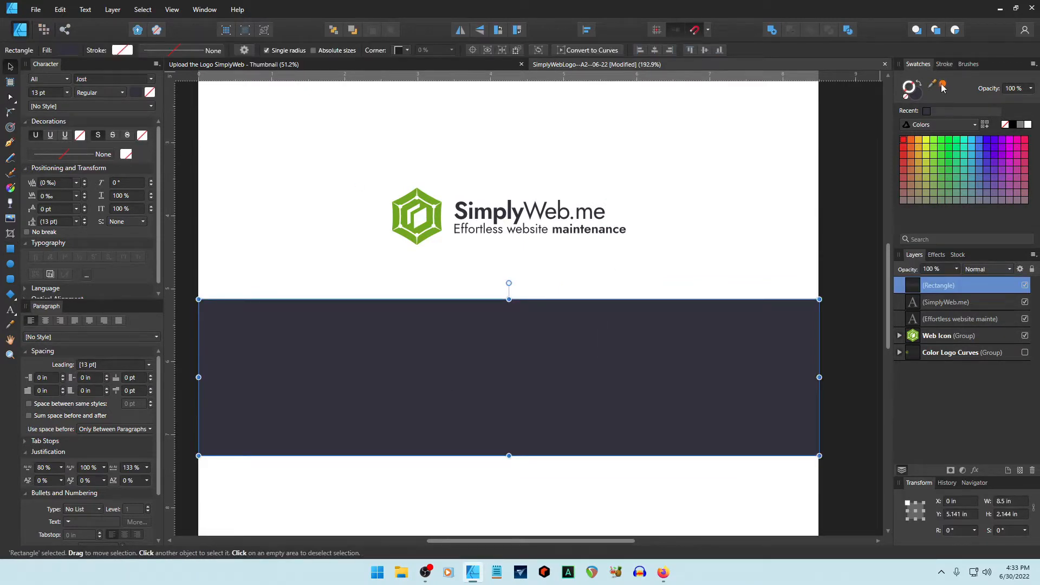
pyautogui.moveTo(933, 83); pyautogui.dragTo(464, 204)
pyautogui.click(621, 254)
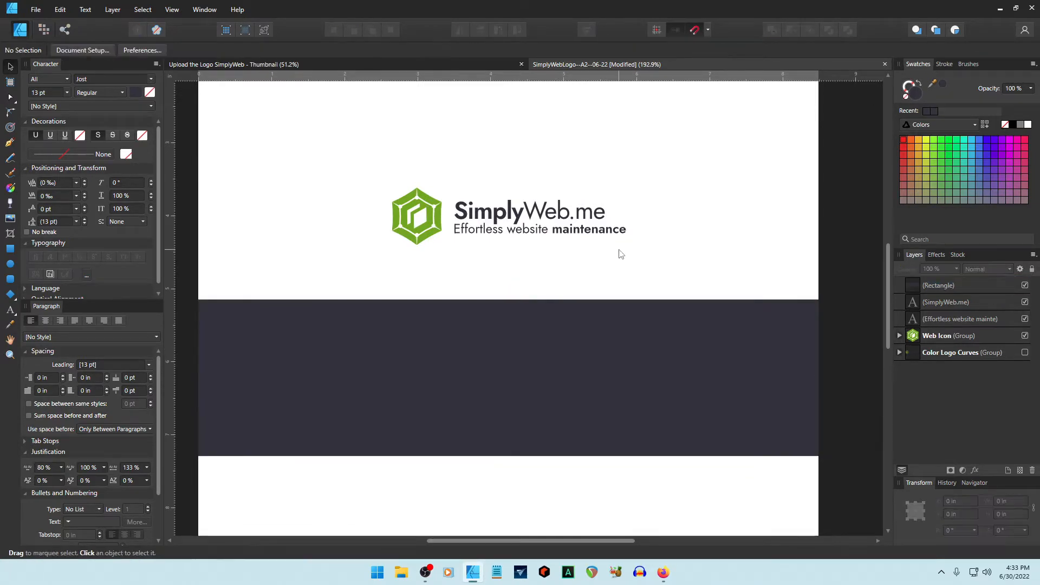
# Step: Group the logo's icon and both text lines, and duplicate the group in place
pyautogui.moveTo(367, 168); pyautogui.dragTo(745, 270)
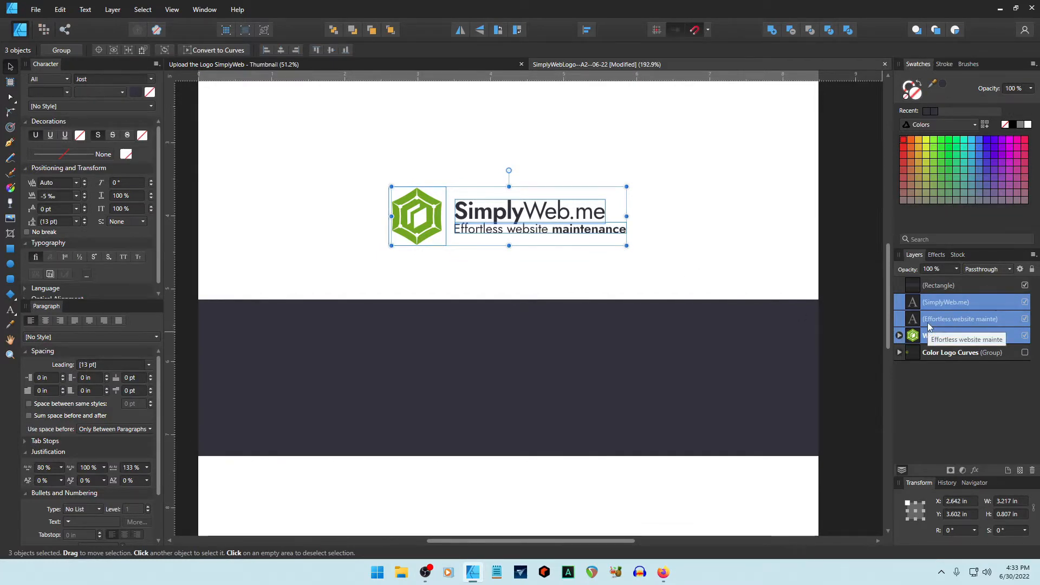
pyautogui.hotkey('ctrl', 'g')
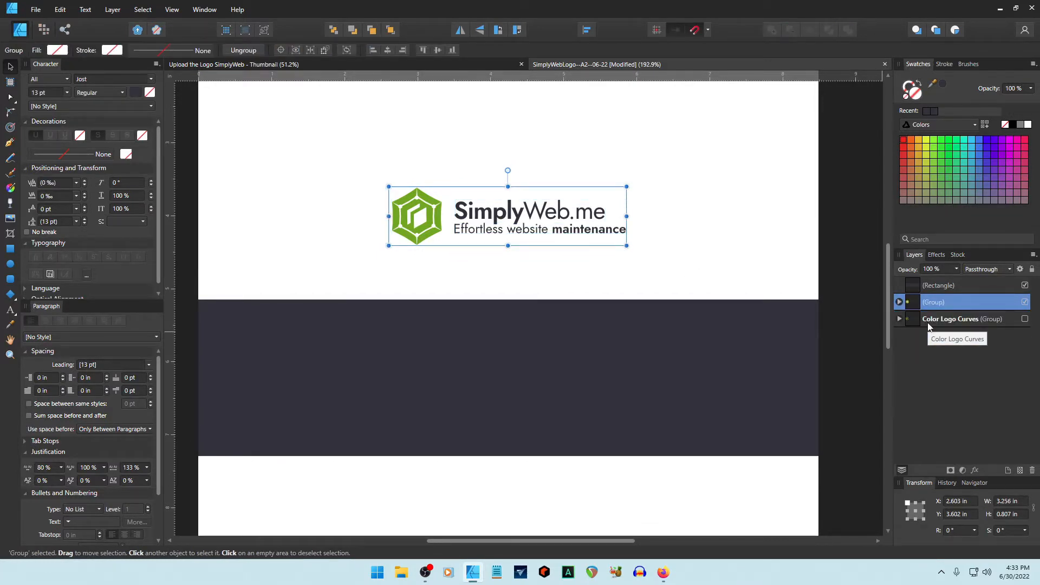
pyautogui.hotkey('ctrl', 'j')
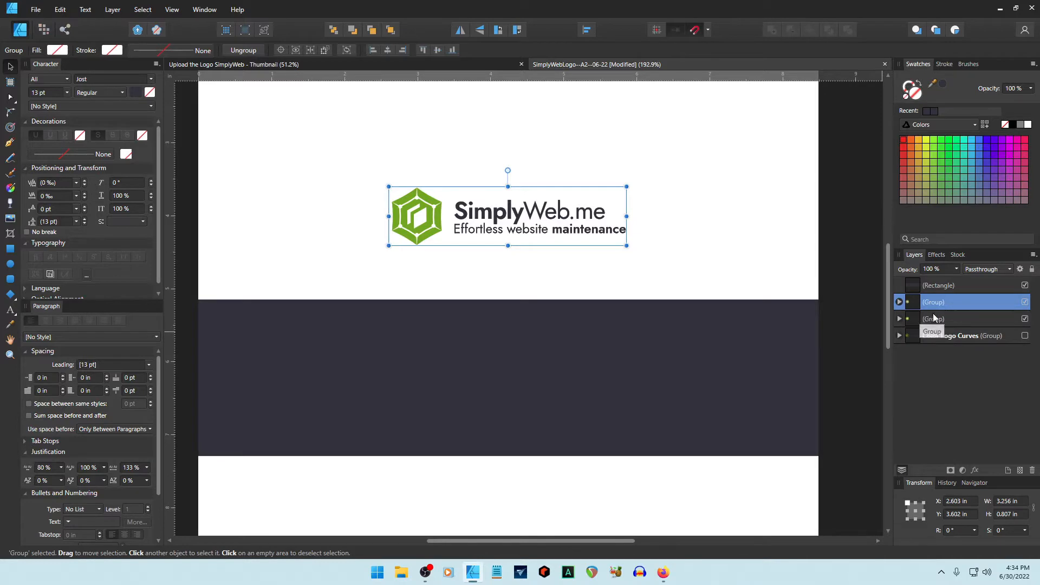
# Step: Rename the lower logo group Reversed and move it straight down 2.1 in onto the dark band
pyautogui.click(930, 320)
pyautogui.click(930, 320)
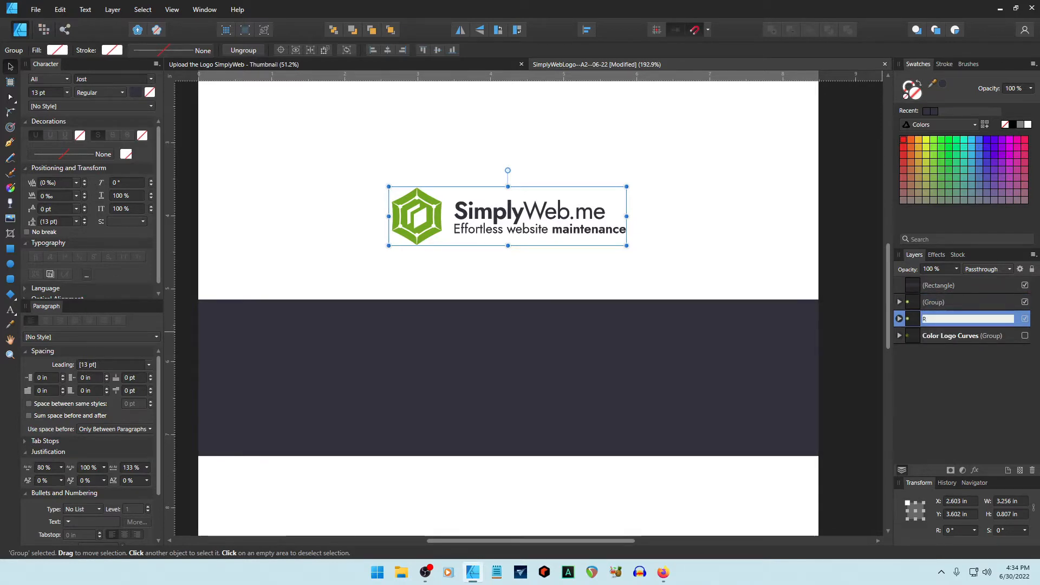
pyautogui.write('Reversed')
pyautogui.press('Return')
pyautogui.hotkey('shift', 'Down')
pyautogui.hotkey('shift', 'Down')
pyautogui.hotkey('shift', 'Down')
pyautogui.hotkey('shift', 'Down')
pyautogui.hotkey('shift', 'Down')
pyautogui.hotkey('shift', 'Down')
pyautogui.hotkey('shift', 'Down')
pyautogui.hotkey('shift', 'Down')
pyautogui.hotkey('shift', 'Down')
pyautogui.hotkey('shift', 'Down')
pyautogui.hotkey('shift', 'Down')
pyautogui.hotkey('shift', 'Down')
pyautogui.hotkey('shift', 'Down')
pyautogui.hotkey('shift', 'Down')
pyautogui.hotkey('shift', 'Down')
pyautogui.hotkey('shift', 'Down')
pyautogui.hotkey('shift', 'Down')
pyautogui.hotkey('shift', 'Down')
pyautogui.hotkey('shift', 'Down')
pyautogui.hotkey('shift', 'Down')
pyautogui.hotkey('shift', 'Down')
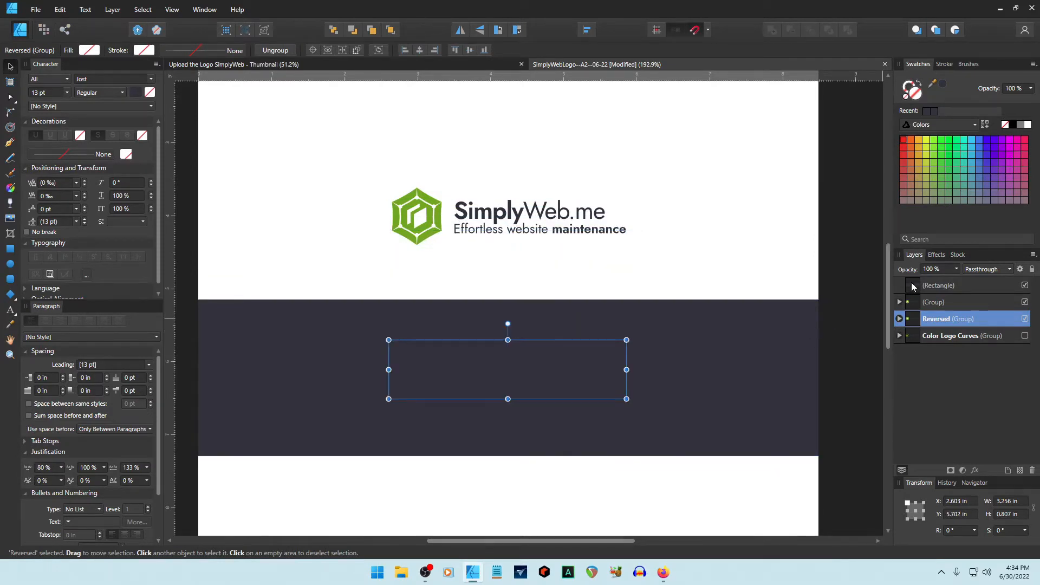
# Step: Place the dark rectangle beneath the Reversed group and select that group's SimplyWeb.me text
pyautogui.moveTo(911, 284); pyautogui.dragTo(897, 330)
pyautogui.scroll(2, 458, 349)
pyautogui.scroll(1, 457, 353)
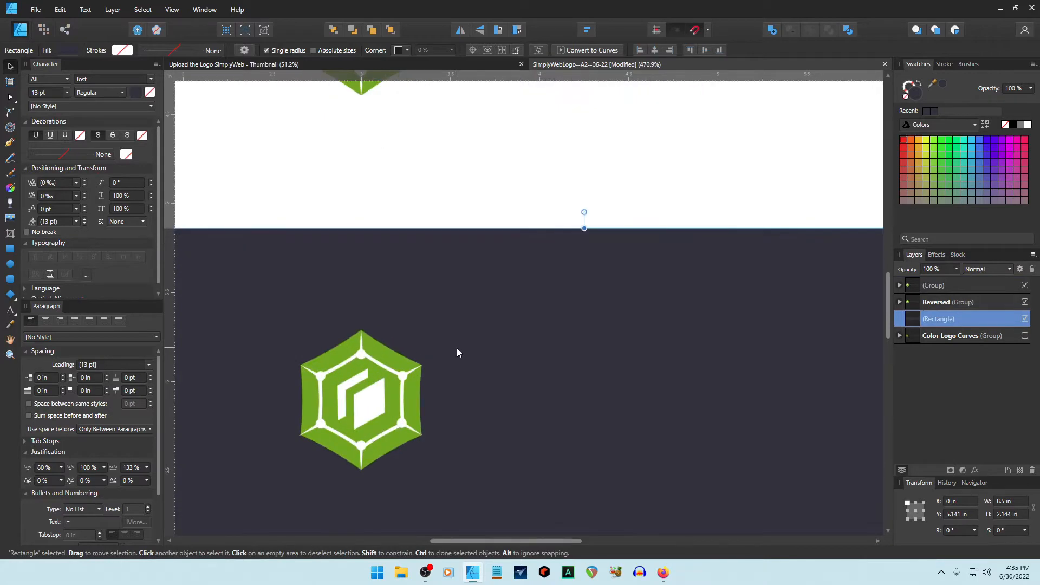
pyautogui.click(900, 302)
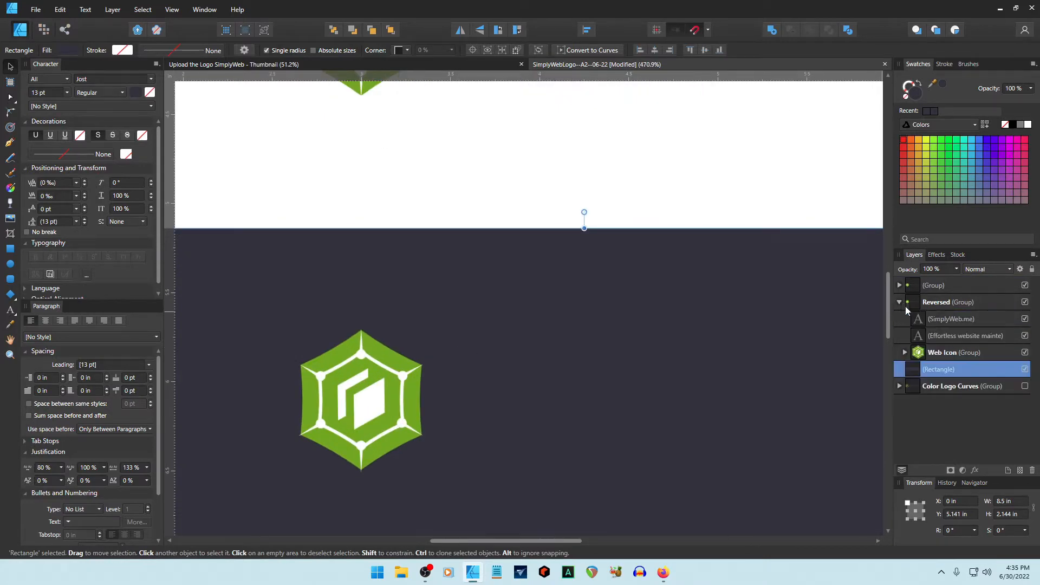
pyautogui.click(945, 320)
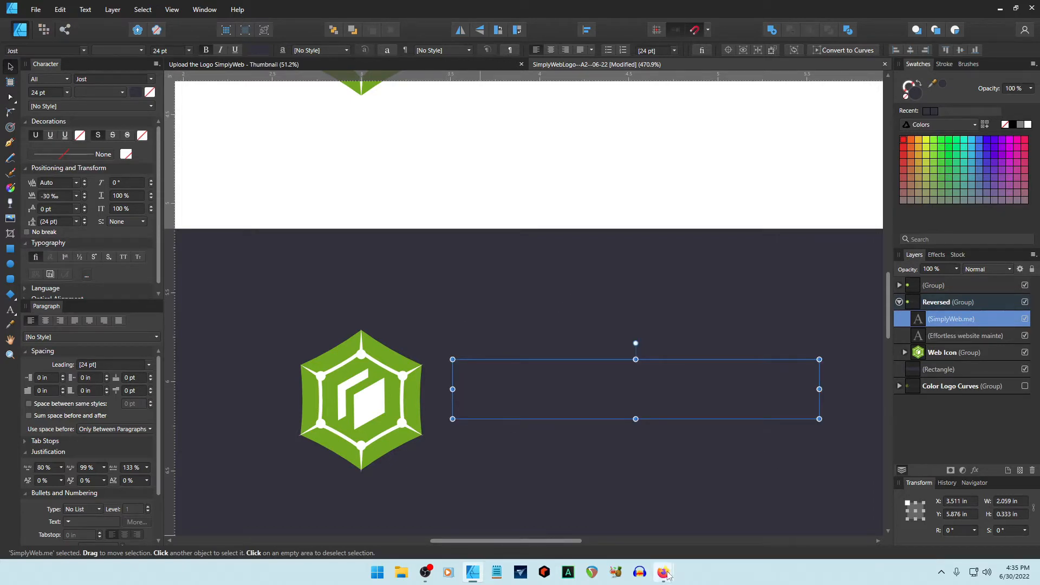
# Step: Switch to the Firefox window with the Oxygen editor and close the Select Image dialog
pyautogui.moveTo(663, 575)
pyautogui.click(731, 533)
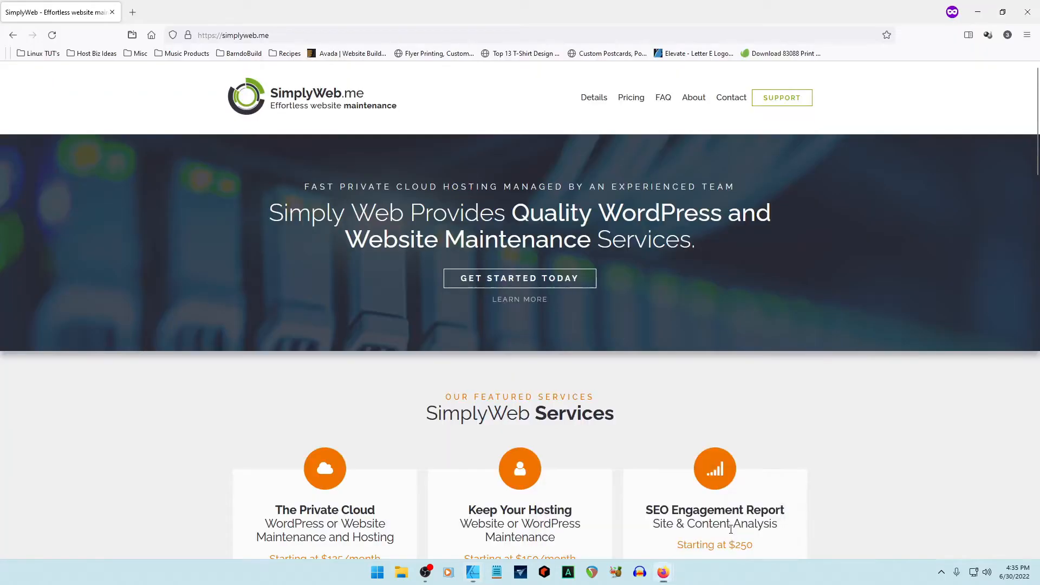
pyautogui.scroll(-6, 696, 291)
pyautogui.moveTo(663, 572)
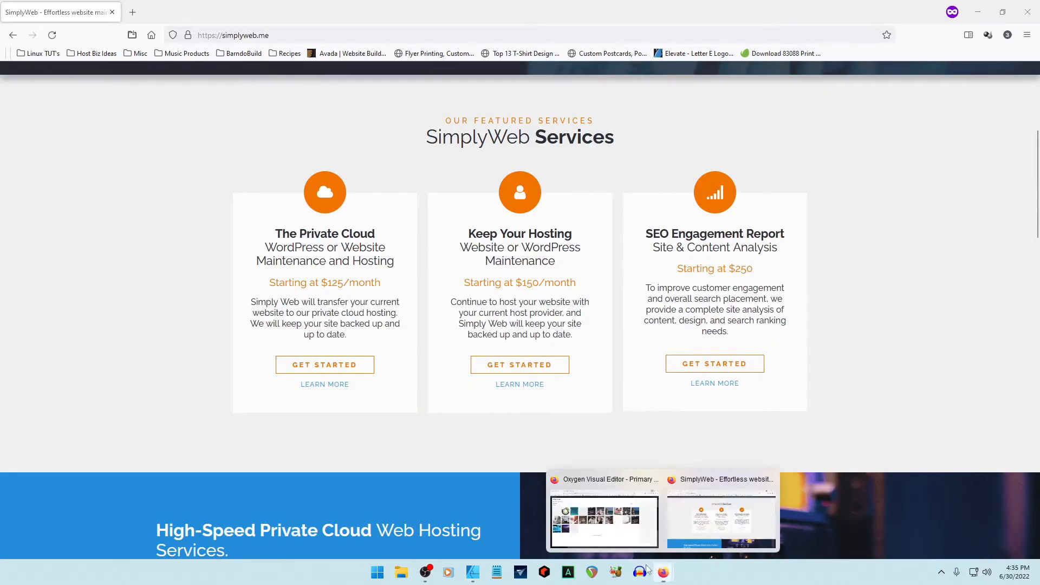
pyautogui.click(604, 521)
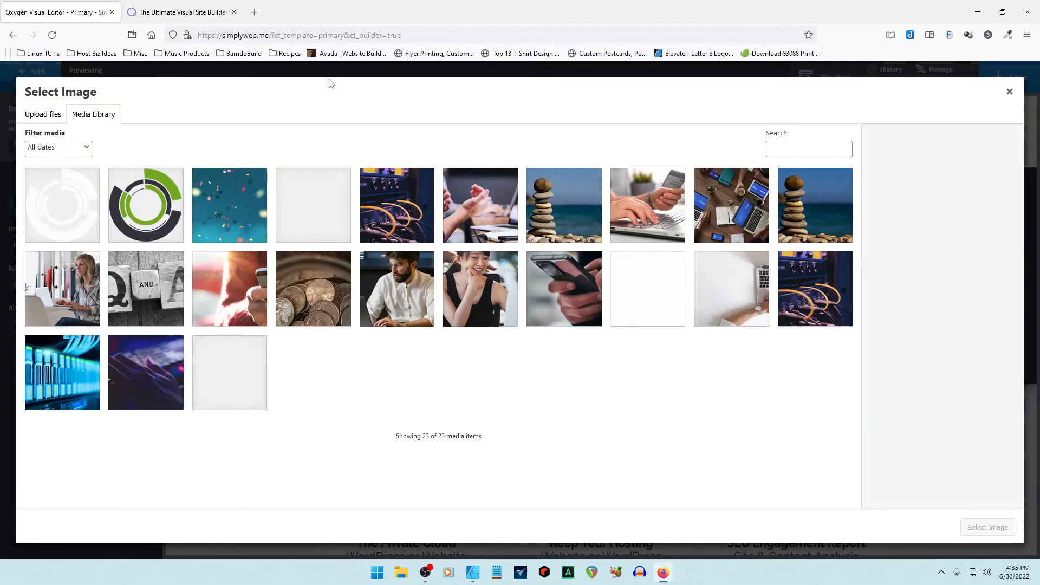
pyautogui.click(1012, 94)
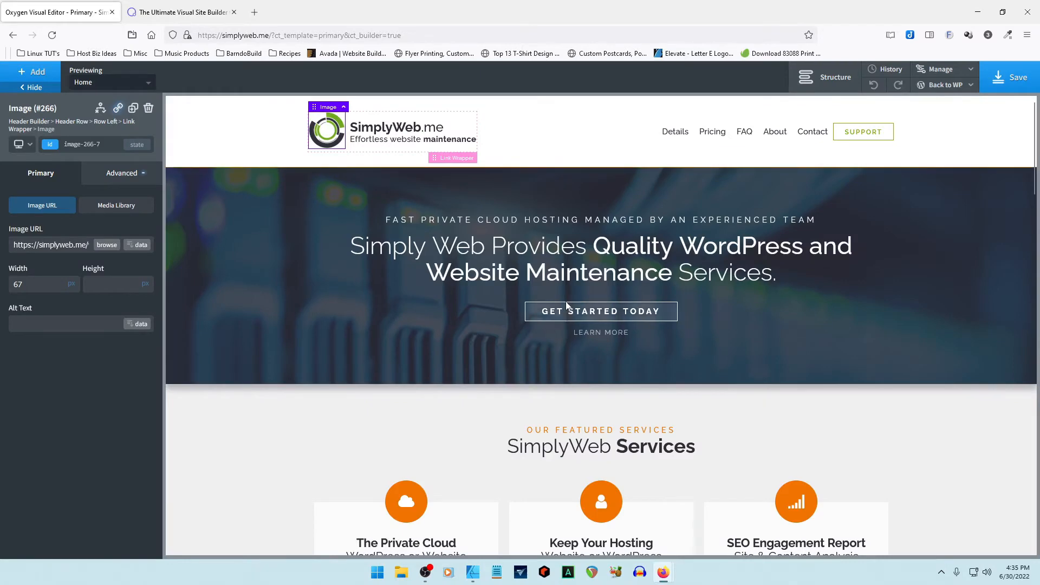
# Step: Sample the light grey of the footer logo and copy its colour code #ABABB0
pyautogui.scroll(-8, 561, 307)
pyautogui.scroll(-10, 564, 310)
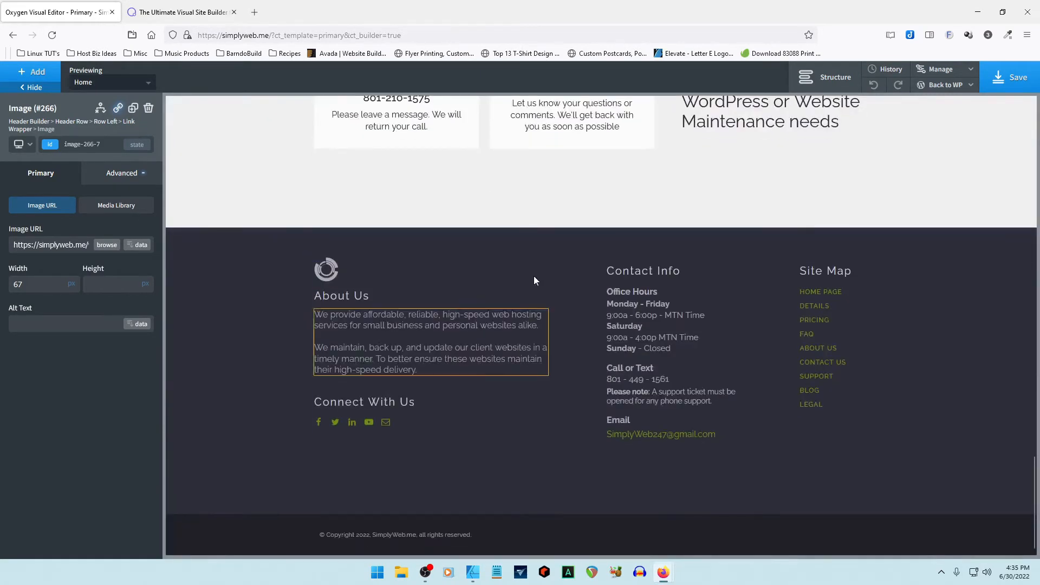
pyautogui.click(1008, 35)
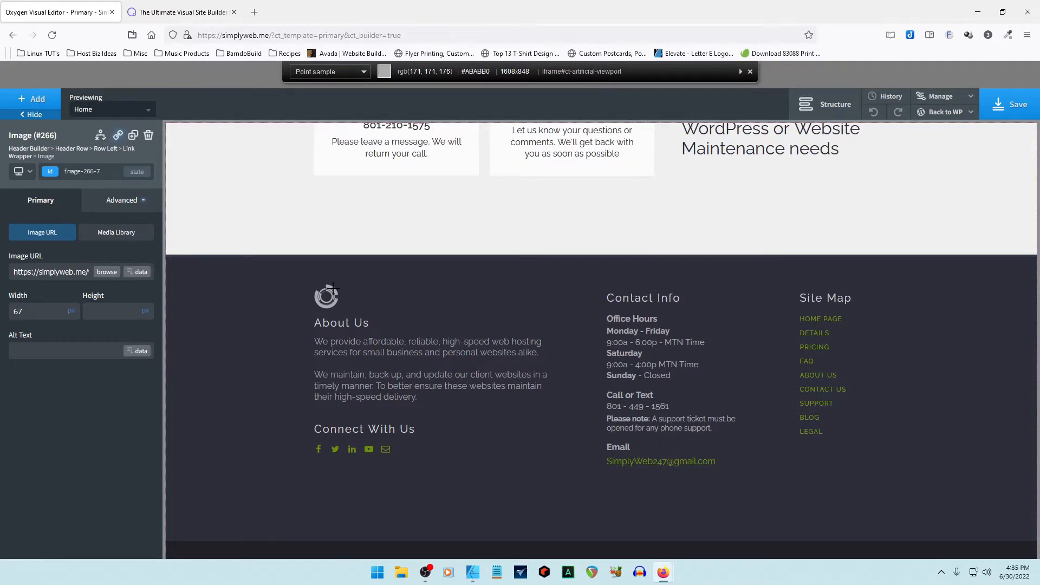
pyautogui.click(331, 290)
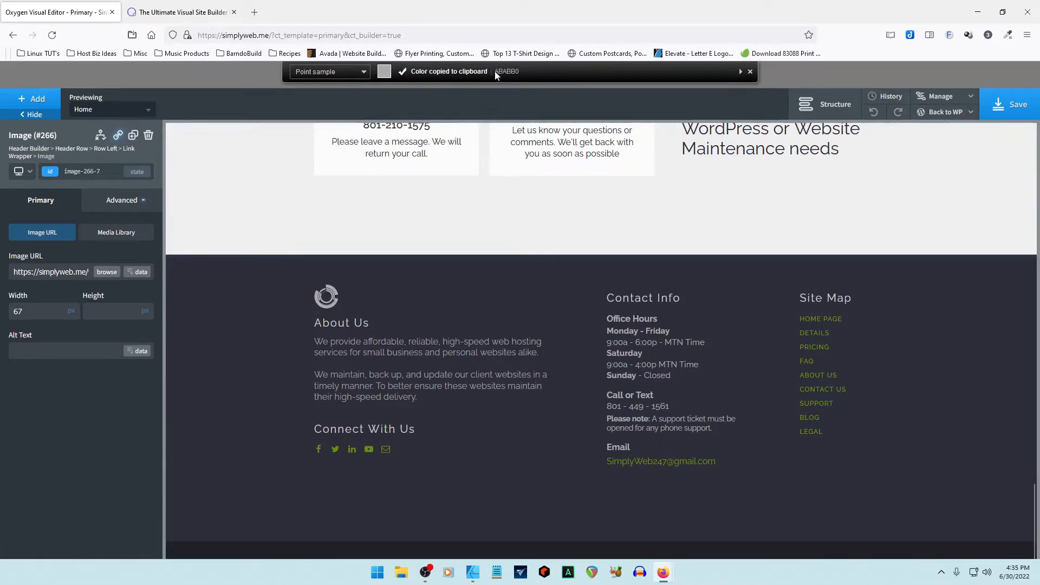
# Step: Switch back to Affinity Designer and set the reversed SimplyWeb.me text's fill colour to #ABABB0
pyautogui.click(474, 573)
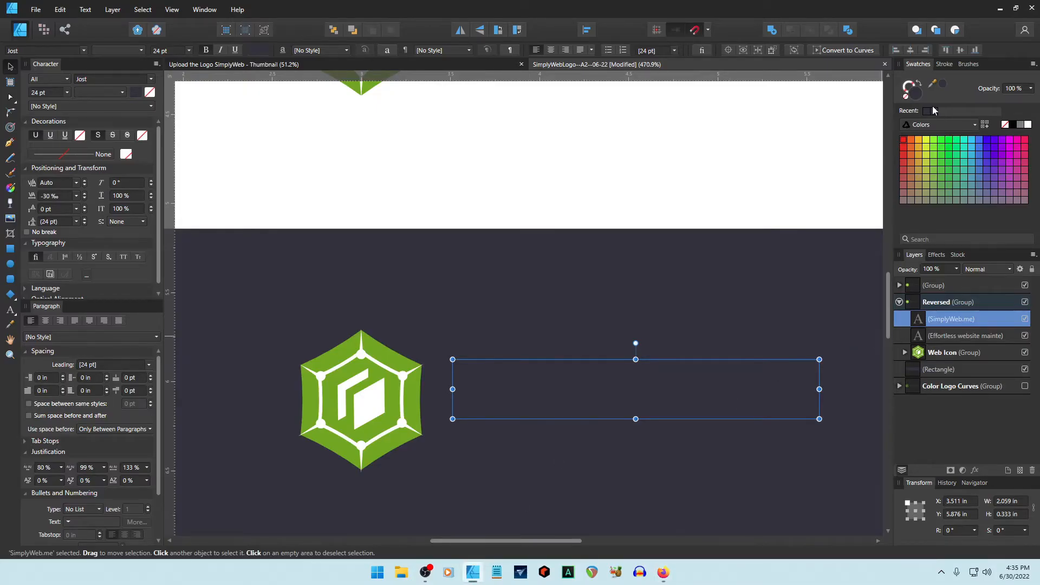
pyautogui.doubleClick(915, 95)
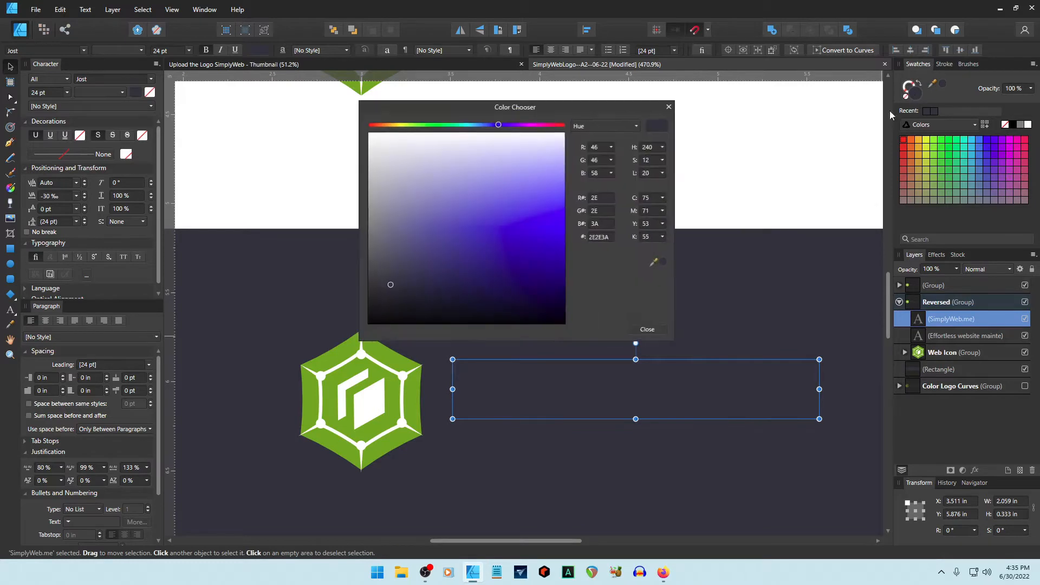
pyautogui.click(600, 236)
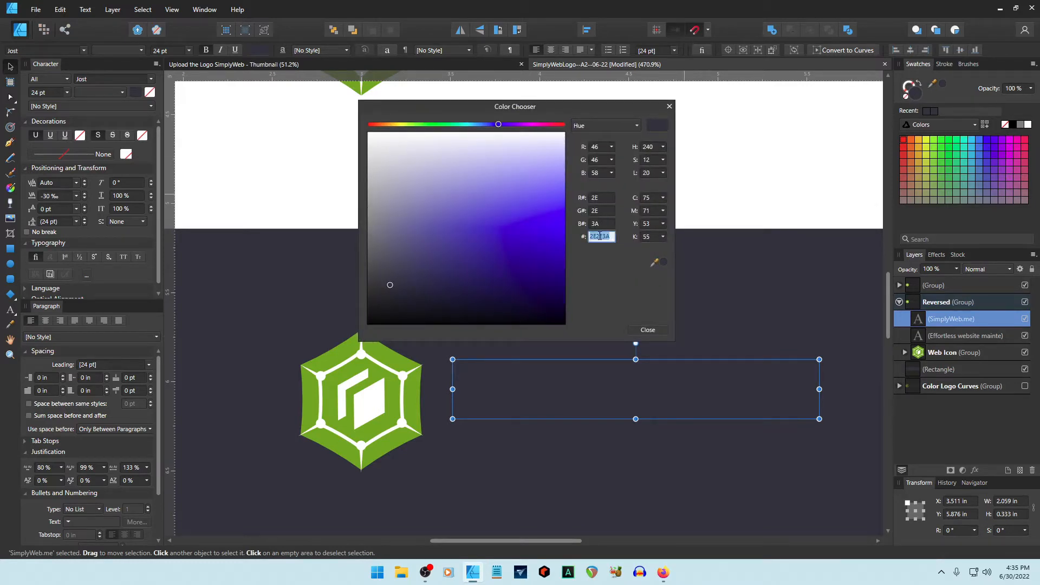
pyautogui.hotkey('ctrl', 'v')
pyautogui.press('Return')
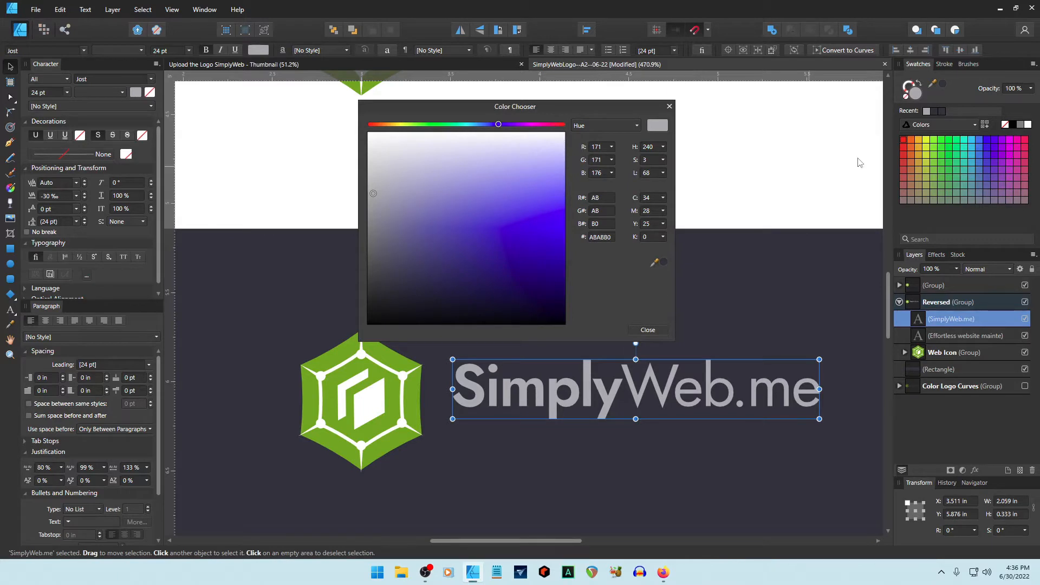
# Step: Apply the recent light grey to the reversed tagline text and close the colour chooser
pyautogui.click(942, 337)
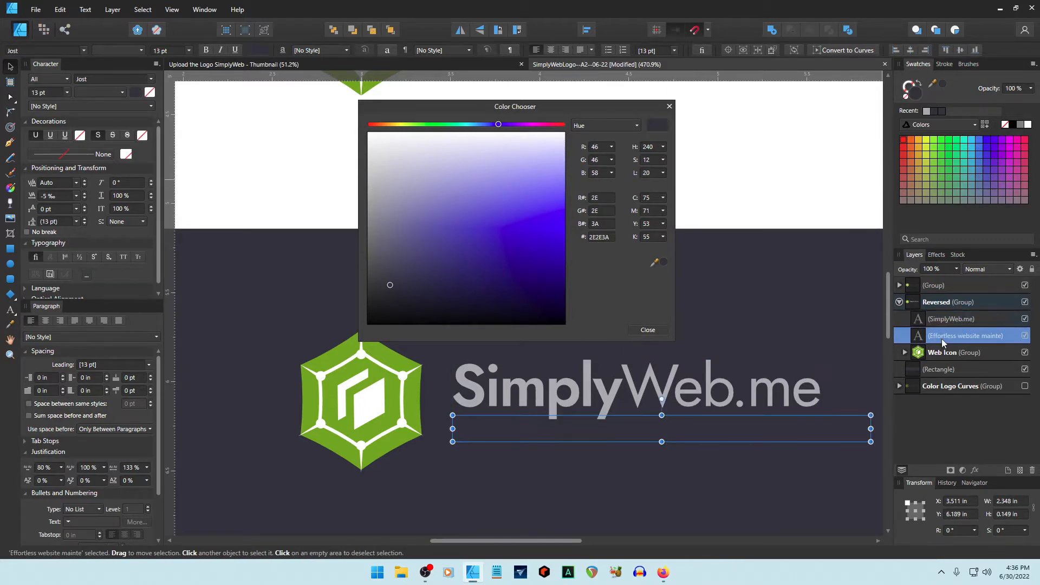
pyautogui.click(927, 111)
pyautogui.click(649, 330)
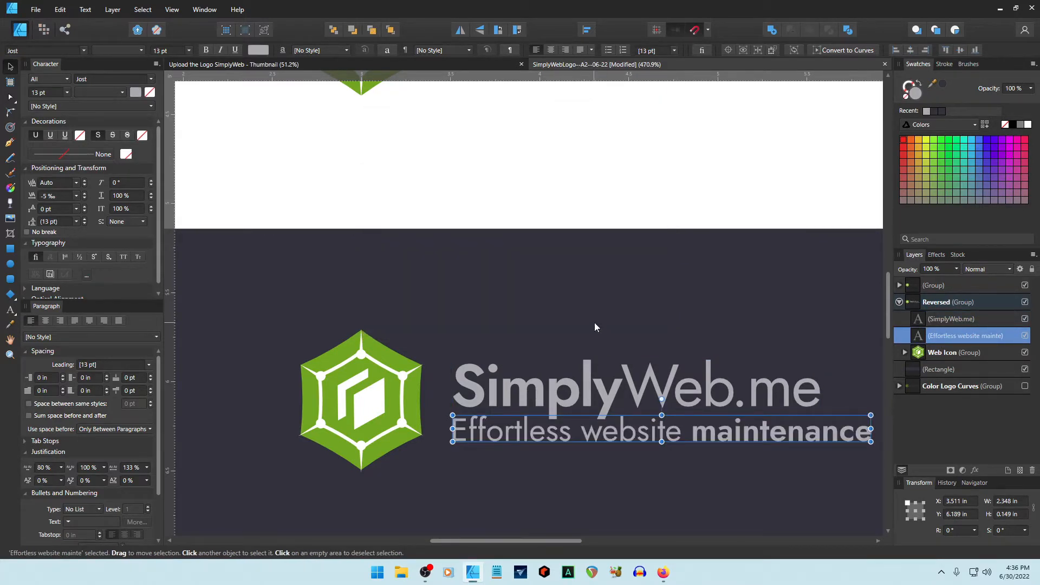
# Step: In the reversed icon's Hex group, give the green outer polygon a light grey stroke and remove its fill
pyautogui.click(905, 352)
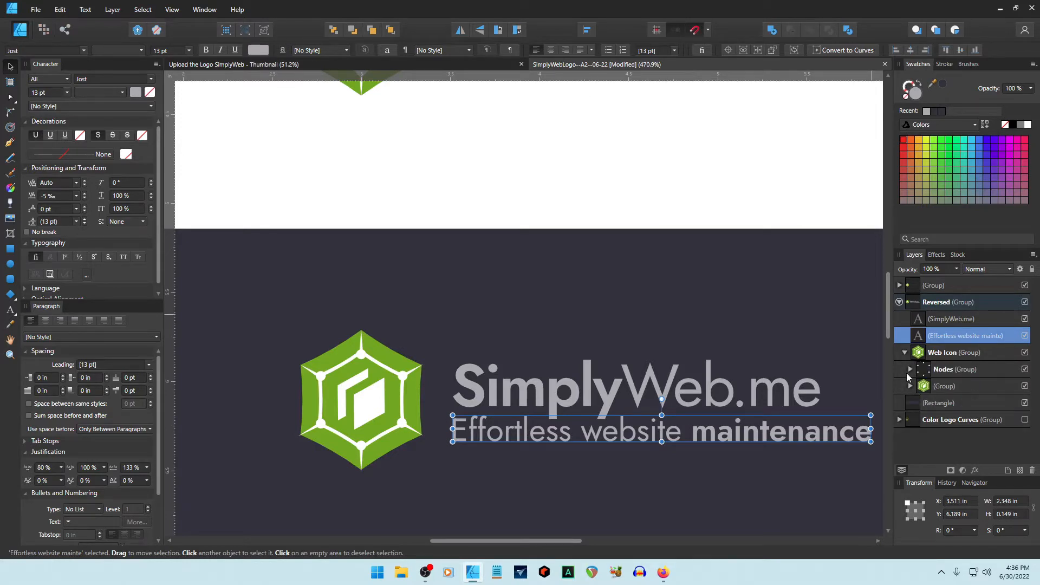
pyautogui.doubleClick(956, 390)
pyautogui.scroll(-1, 954, 420)
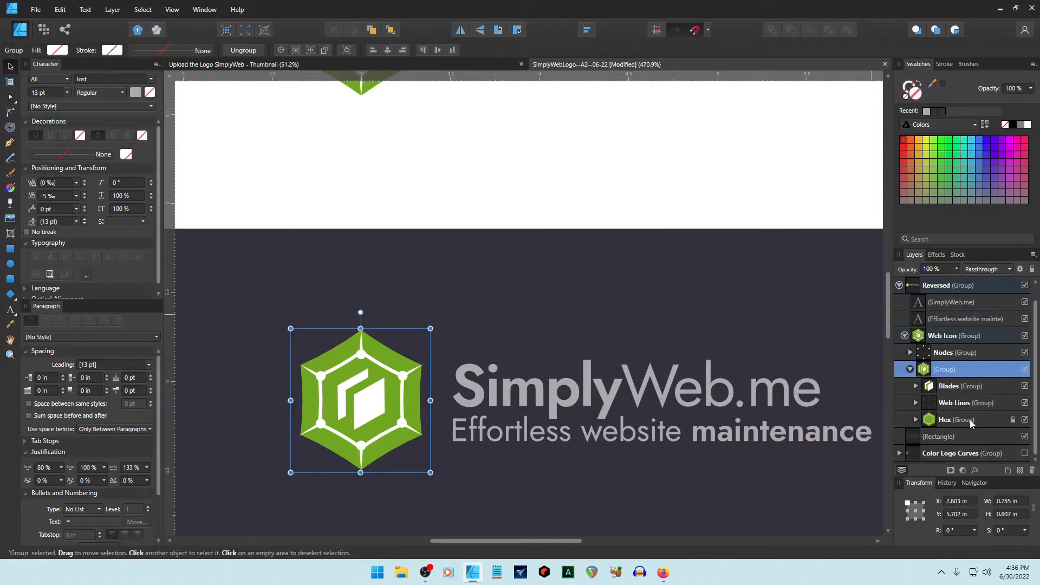
pyautogui.click(916, 420)
pyautogui.scroll(-2, 962, 422)
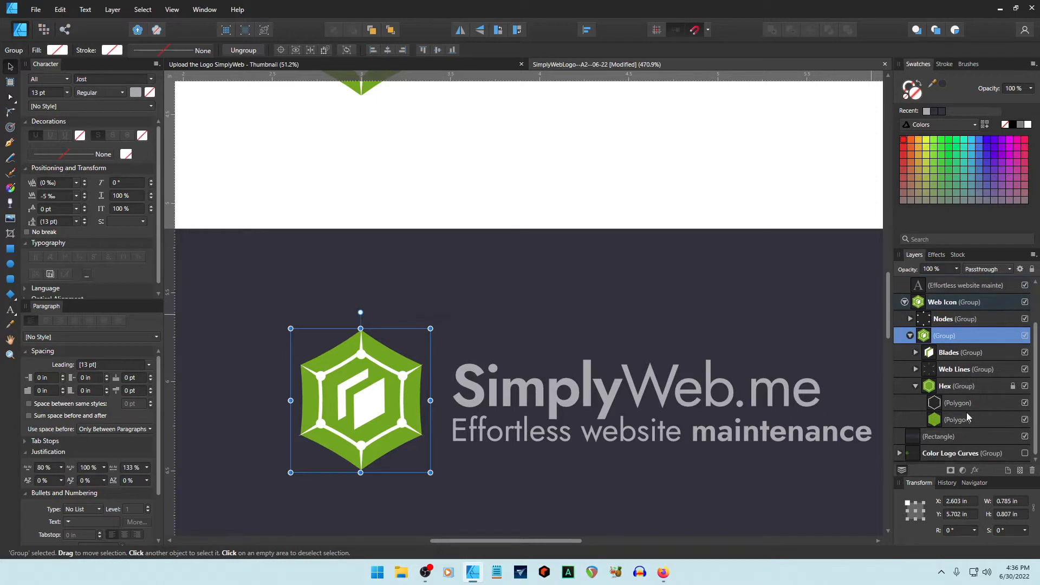
pyautogui.click(958, 422)
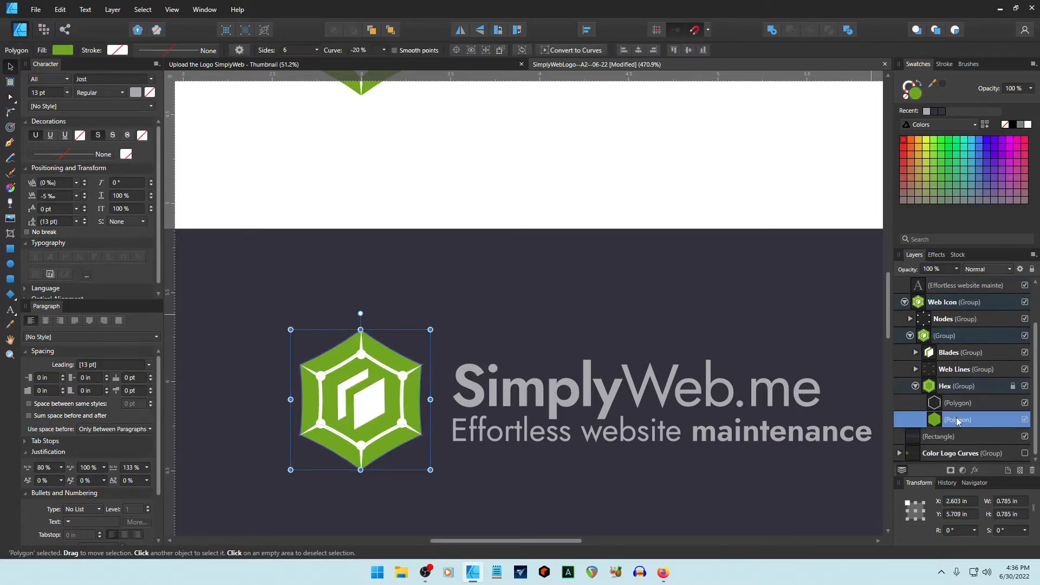
pyautogui.click(928, 110)
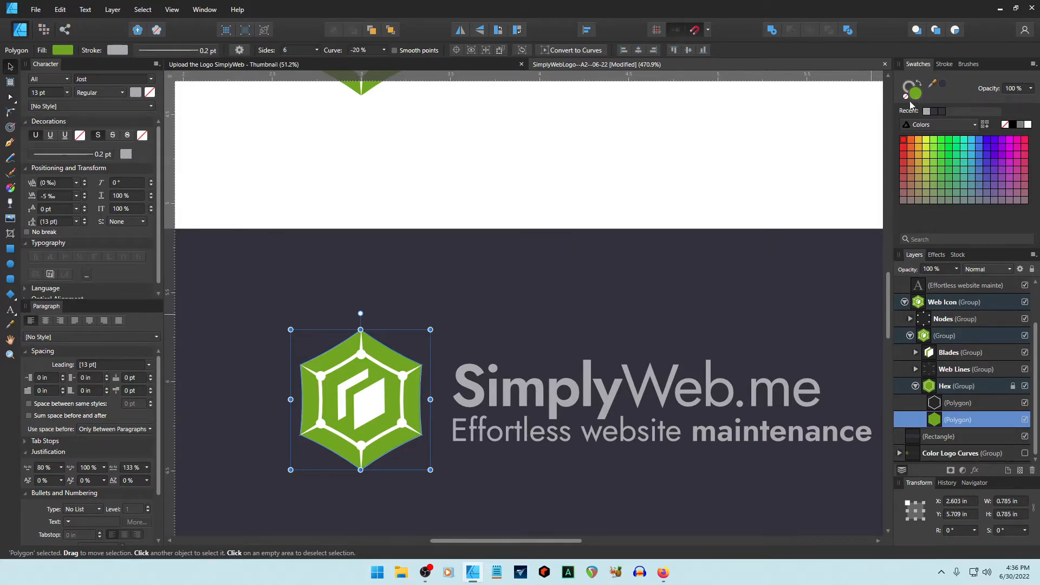
pyautogui.click(907, 98)
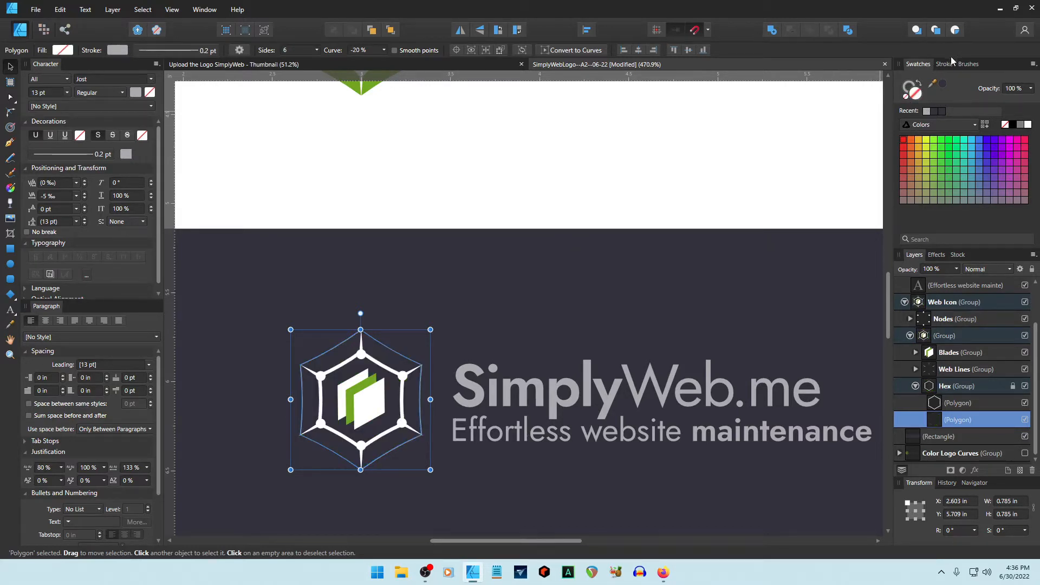
# Step: Try stroke widths of 2 pt and 0.8 pt on the outer hexagon
pyautogui.click(949, 63)
pyautogui.click(1011, 98)
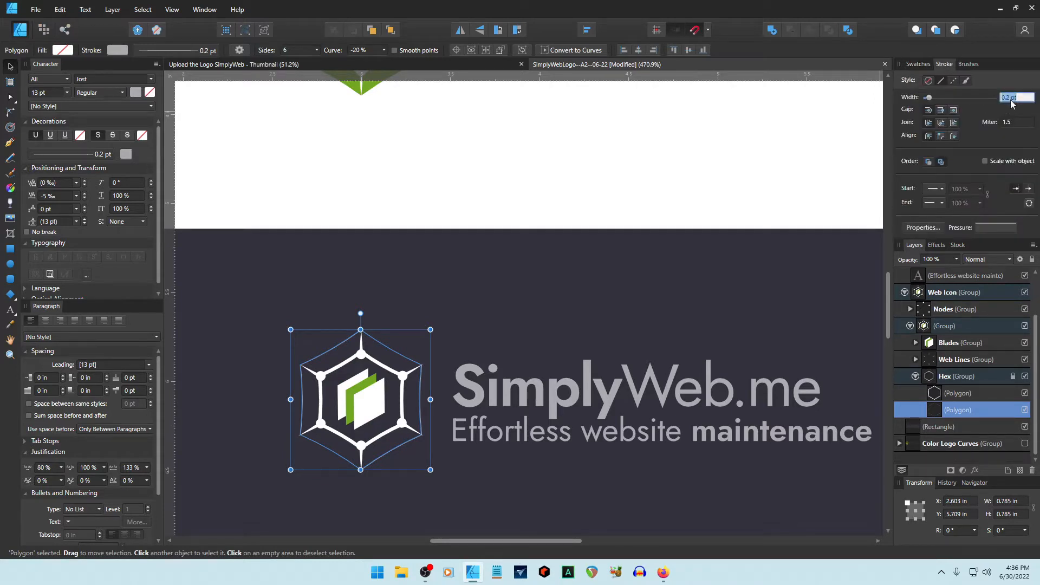
pyautogui.write('2')
pyautogui.press('Return')
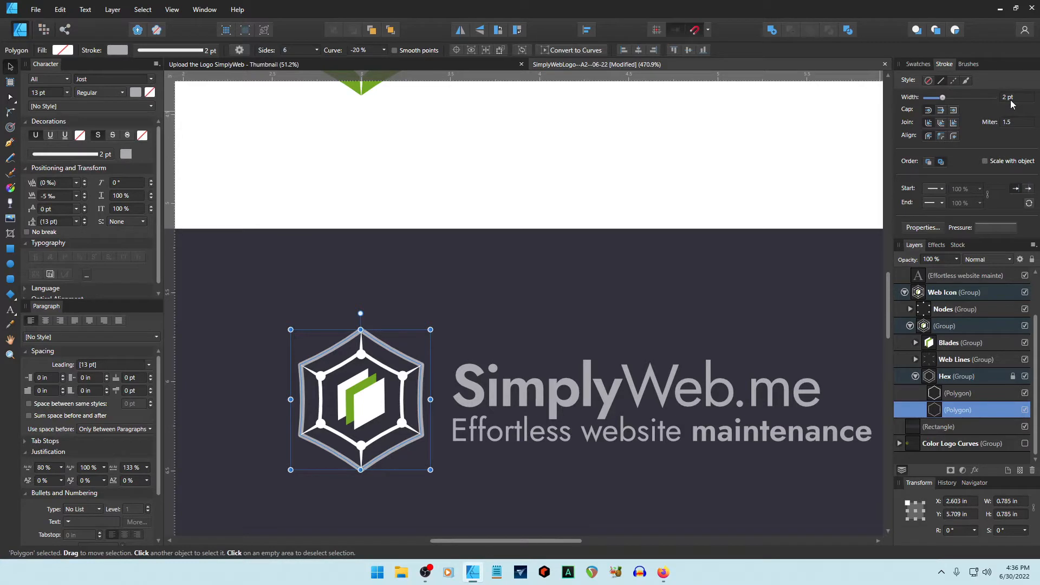
pyautogui.click(1011, 99)
pyautogui.write('78')
pyautogui.write('5')
pyautogui.press('Return')
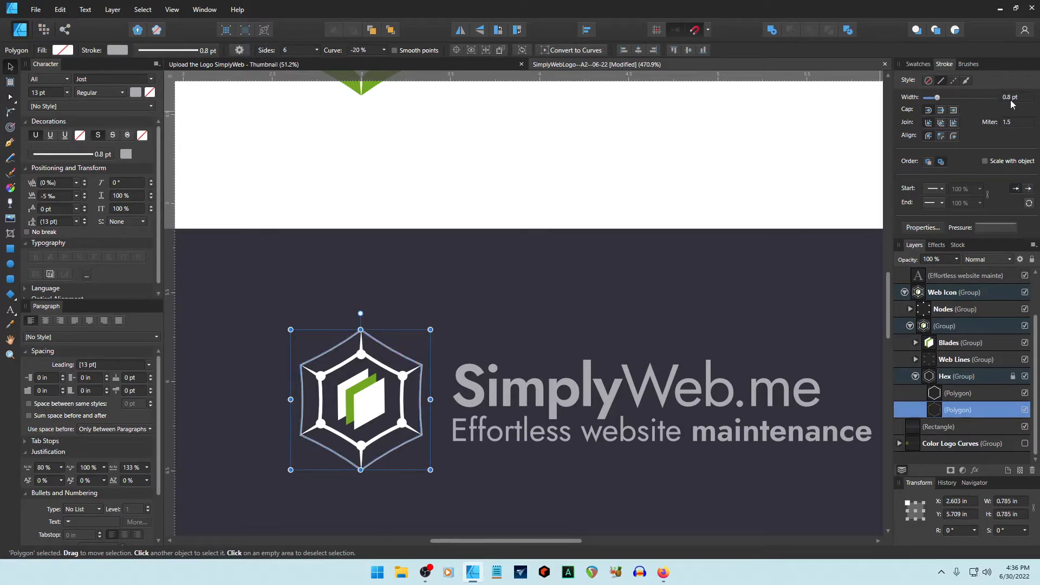
# Step: Check the inner hexagon's stroke width and set the outer hexagon's stroke to the same 1.4 pt
pyautogui.click(940, 427)
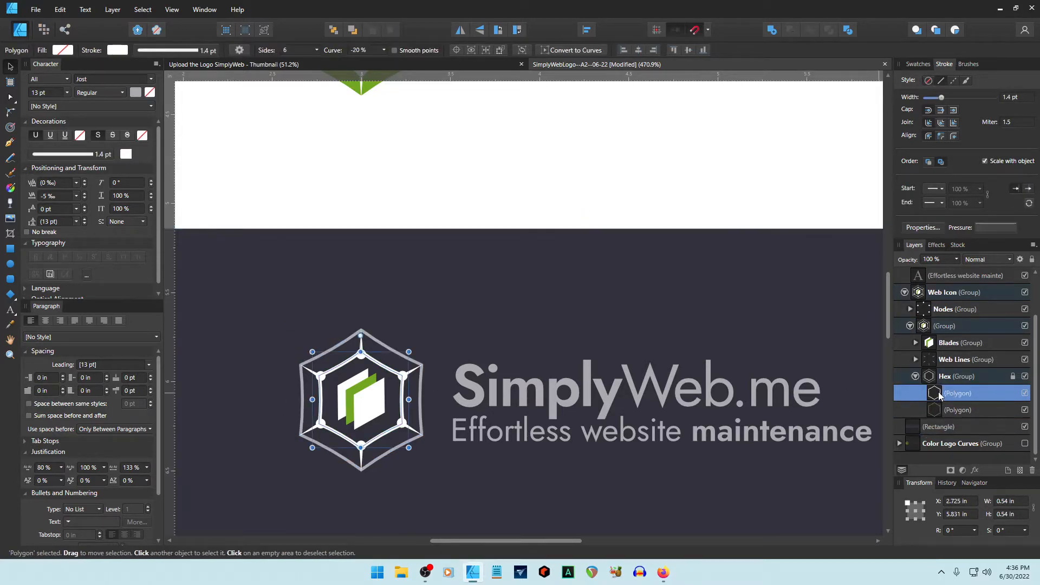
pyautogui.click(941, 411)
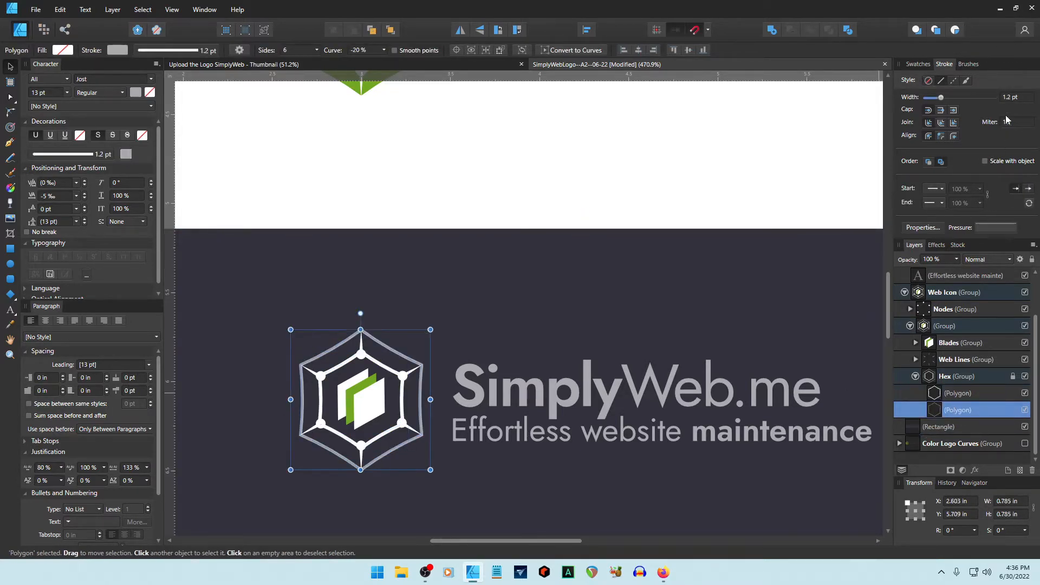
pyautogui.click(1013, 97)
pyautogui.write('1.4')
pyautogui.press('Return')
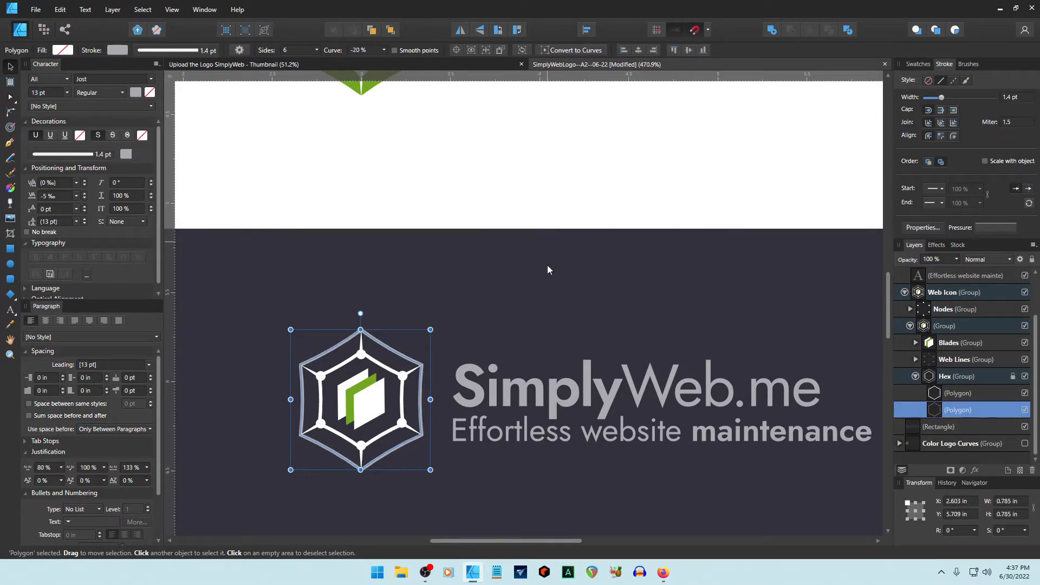
pyautogui.click(551, 291)
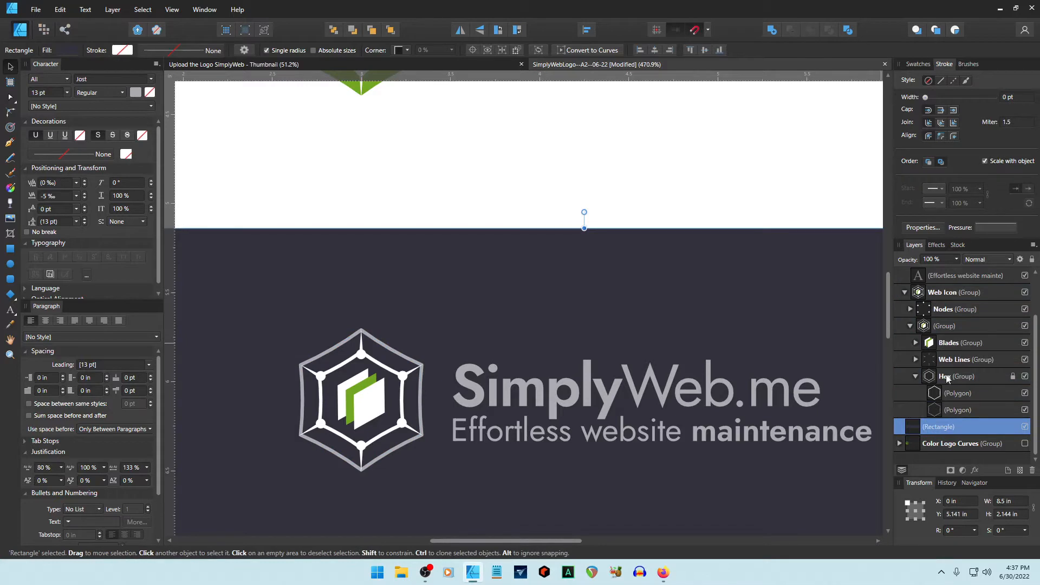
# Step: Change the inner hexagon's white stroke to the recent light grey
pyautogui.click(953, 396)
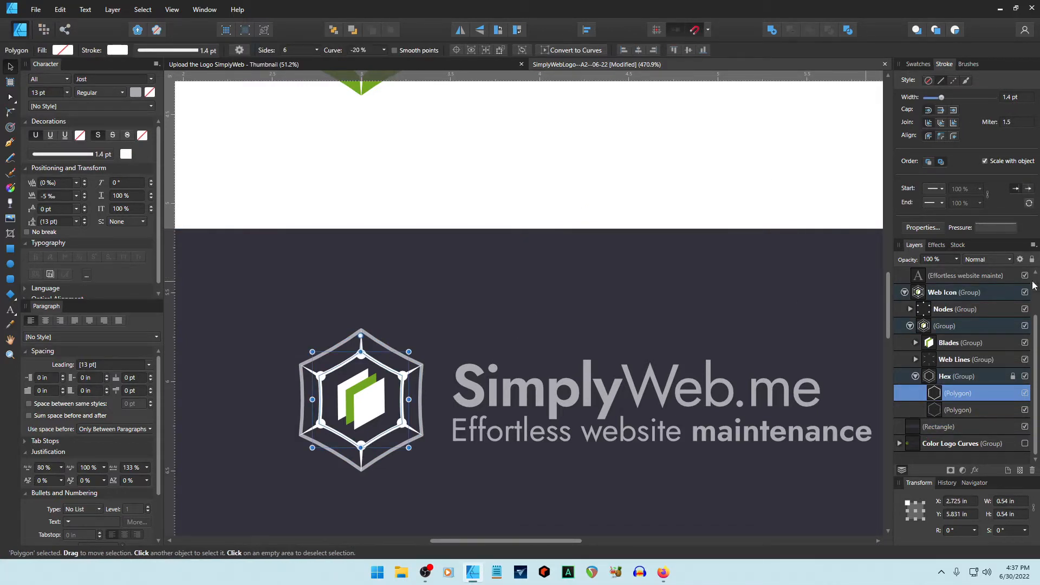
pyautogui.click(916, 64)
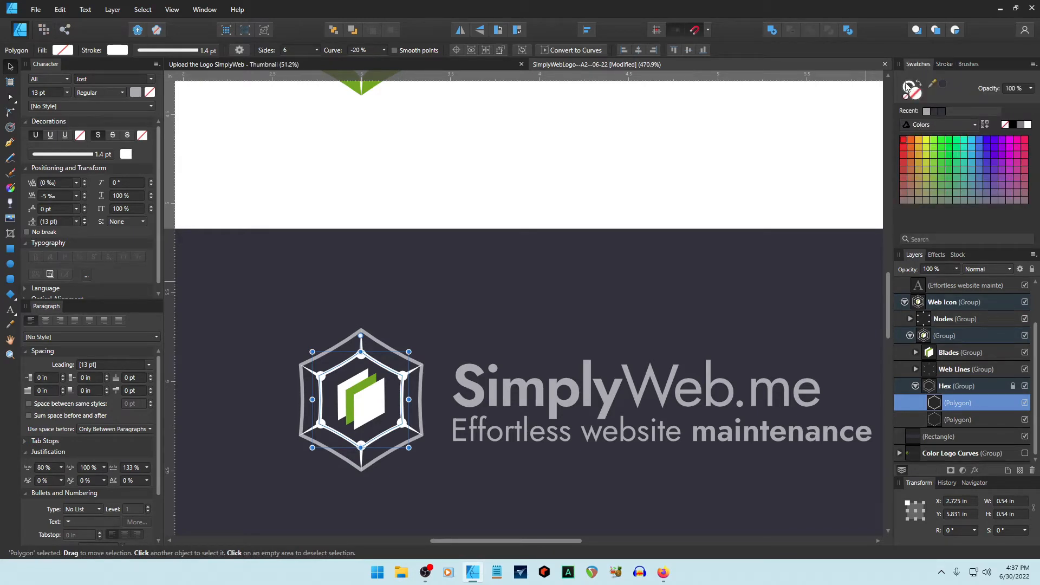
pyautogui.click(927, 111)
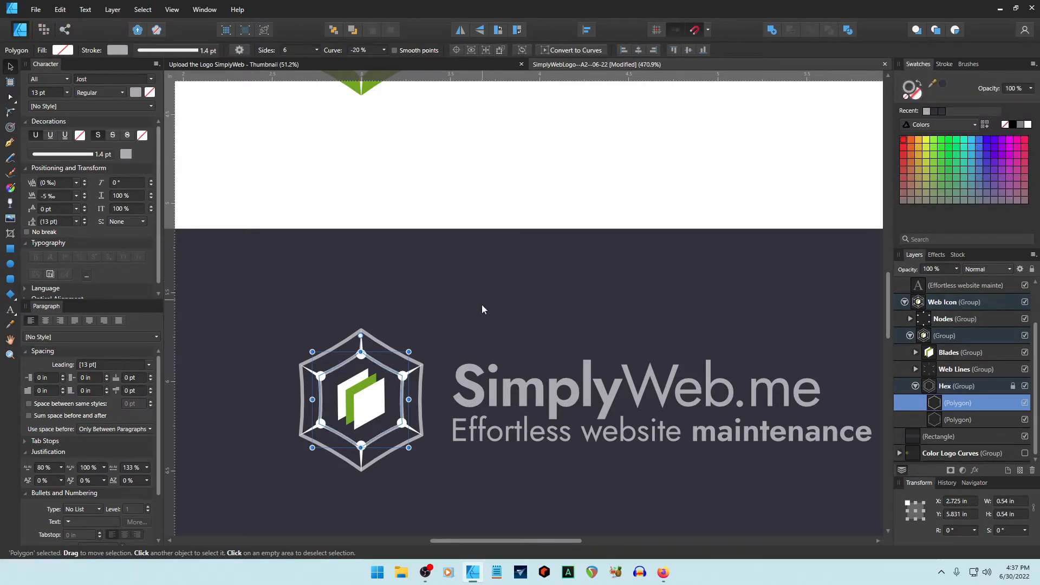
# Step: Apply the light grey to the Web Lines group's stroke and the Nodes group's fill
pyautogui.click(916, 386)
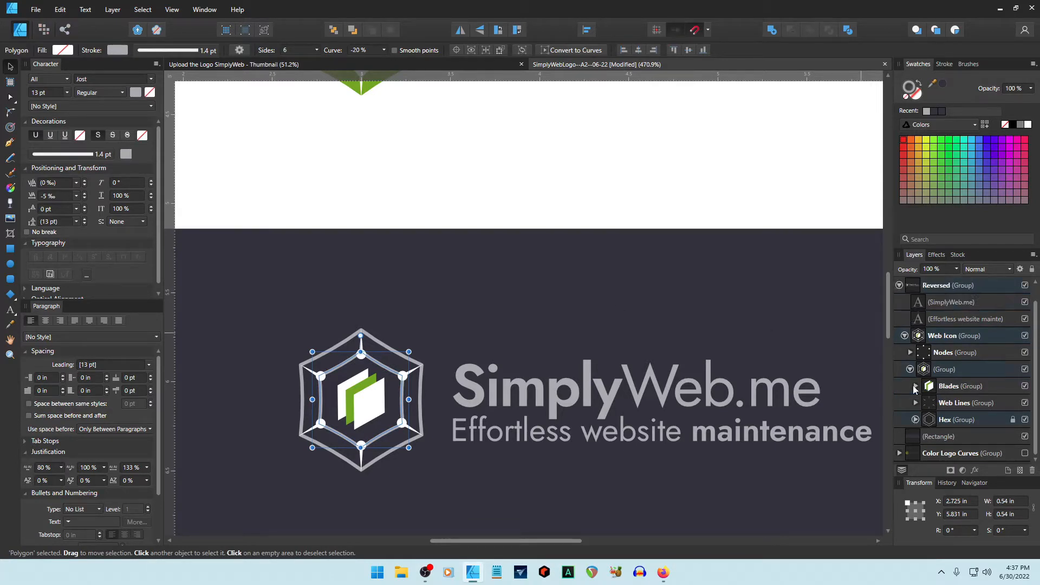
pyautogui.click(953, 403)
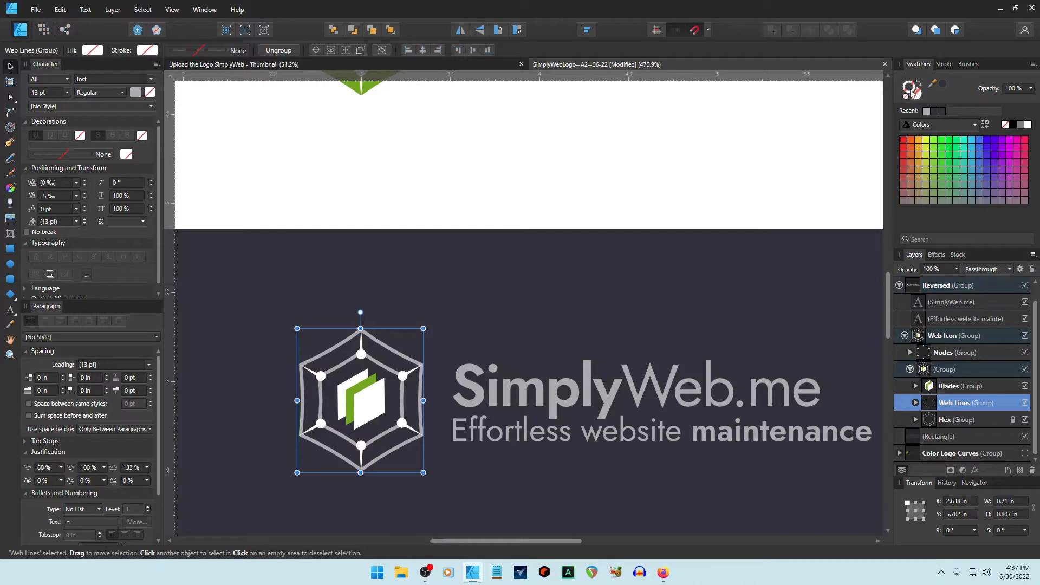
pyautogui.click(926, 111)
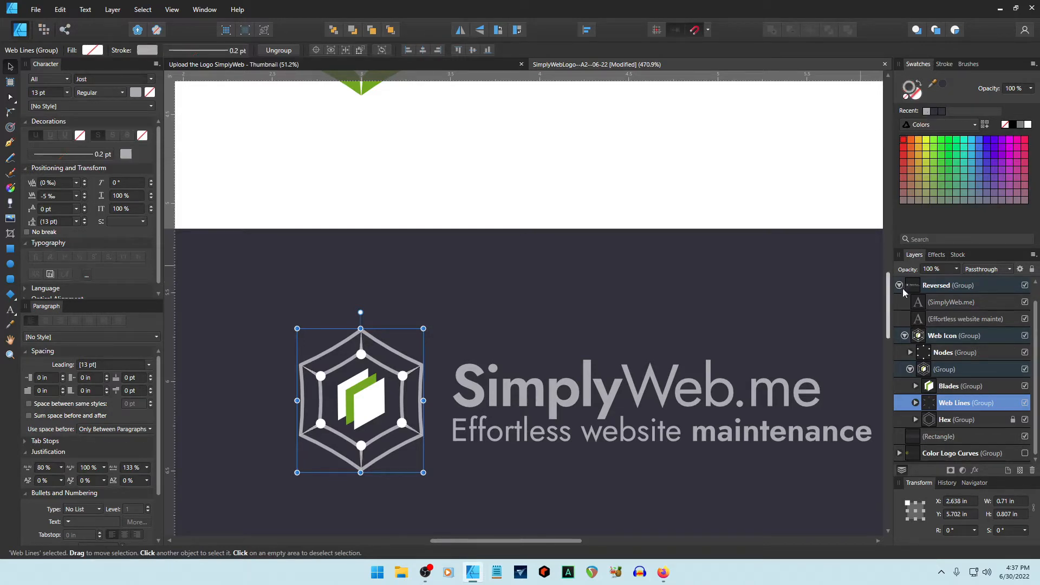
pyautogui.click(930, 354)
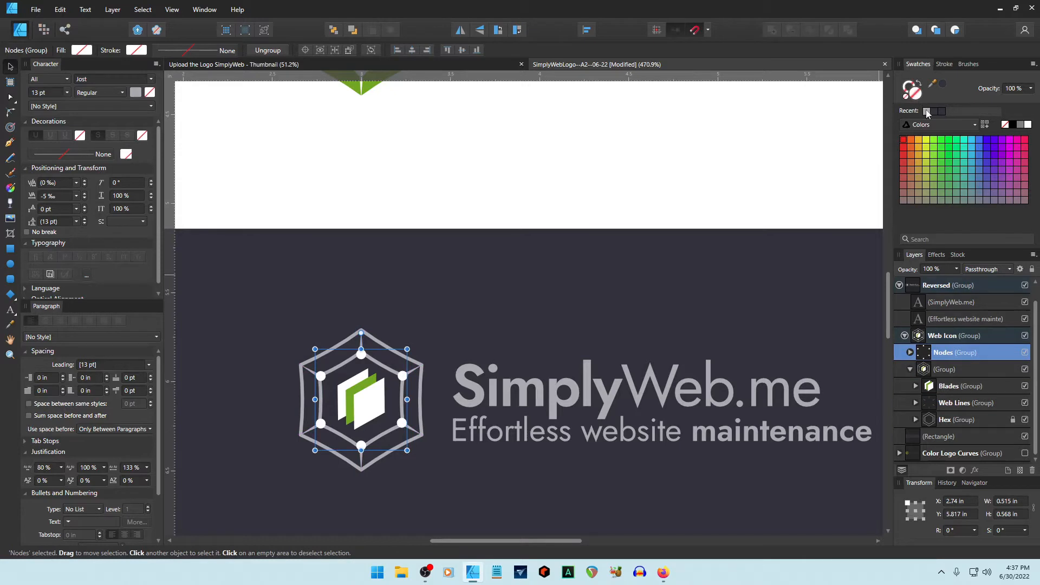
pyautogui.click(925, 110)
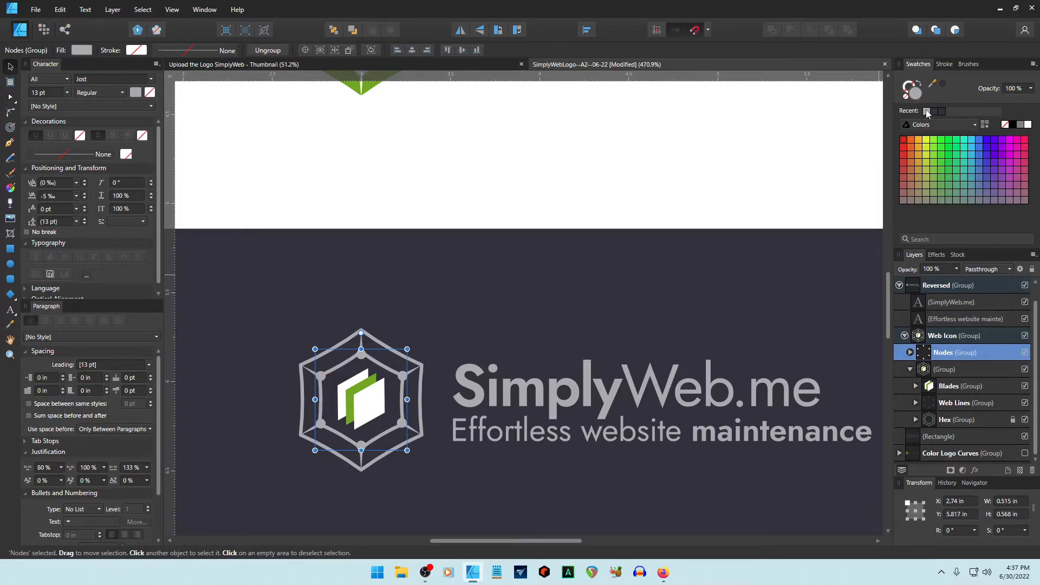
# Step: Fill both white diamonds in the reversed icon's Blades group with the recent light grey
pyautogui.click(911, 370)
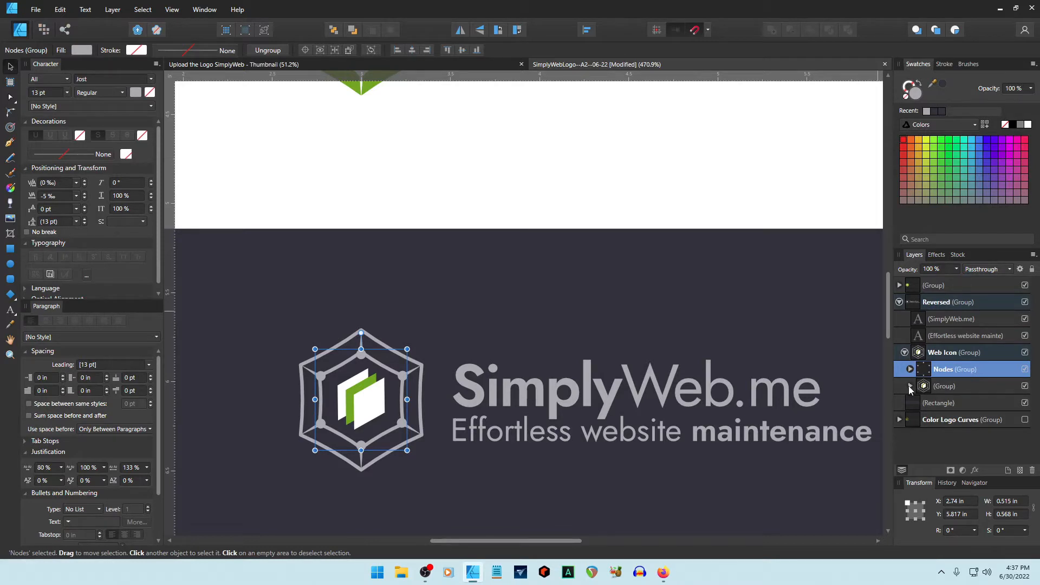
pyautogui.click(910, 386)
pyautogui.click(915, 403)
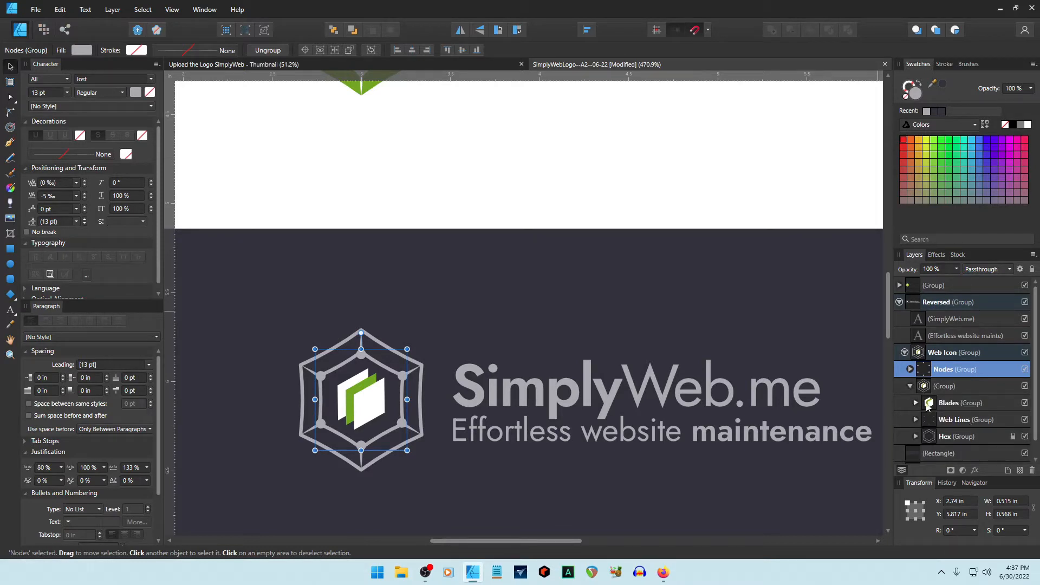
pyautogui.scroll(-2, 970, 401)
pyautogui.click(958, 353)
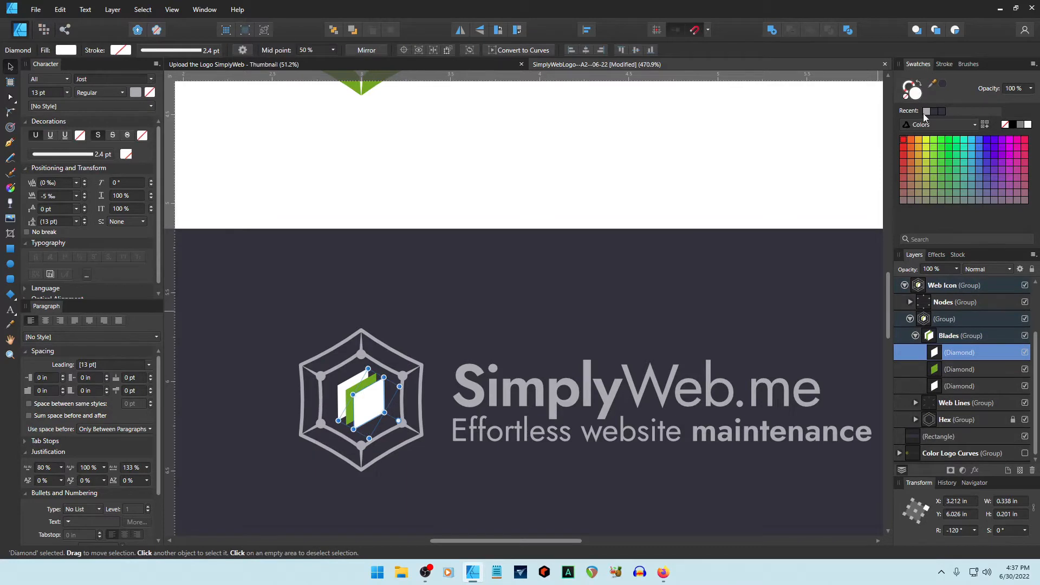
pyautogui.click(926, 112)
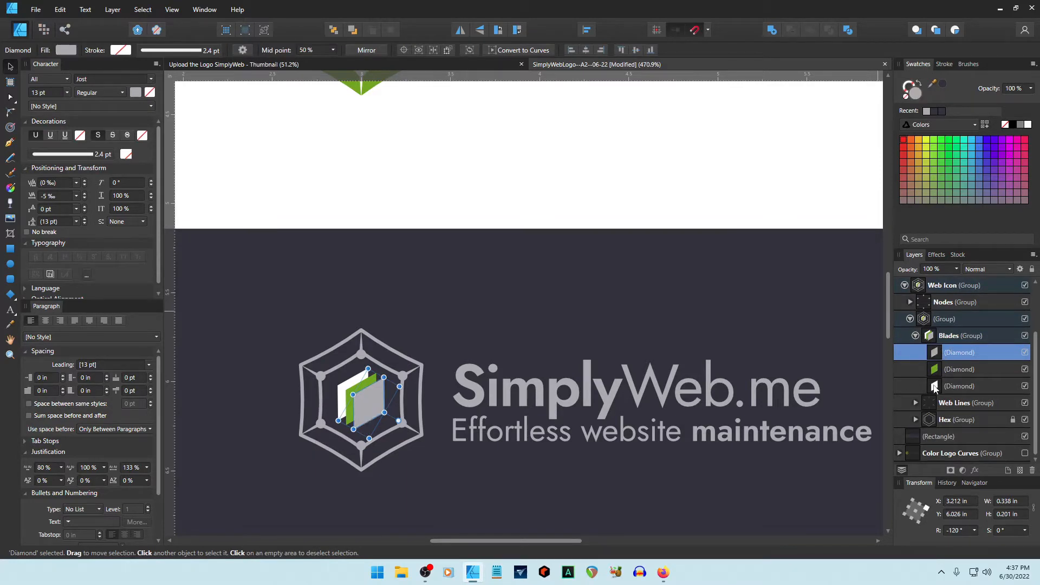
pyautogui.click(934, 386)
pyautogui.click(926, 111)
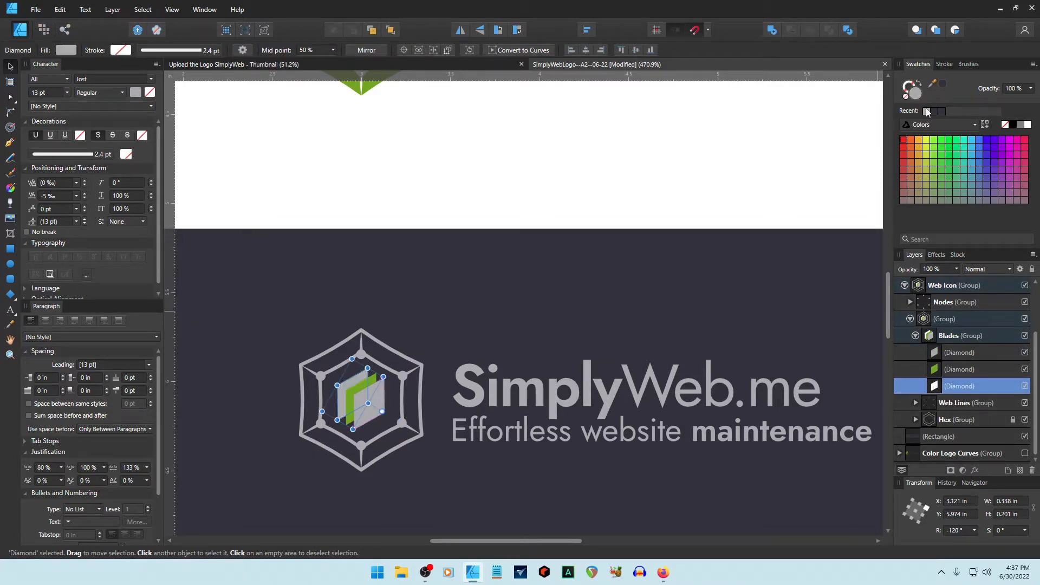
# Step: Replace the green fill of the middle diamond in the Blades group with the dark background colour
pyautogui.click(936, 369)
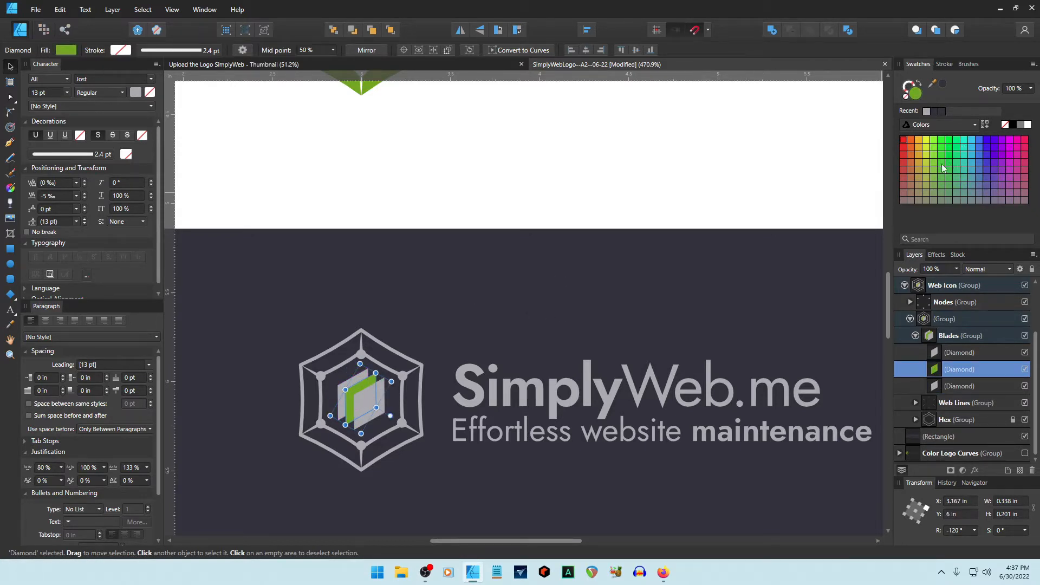
pyautogui.click(915, 96)
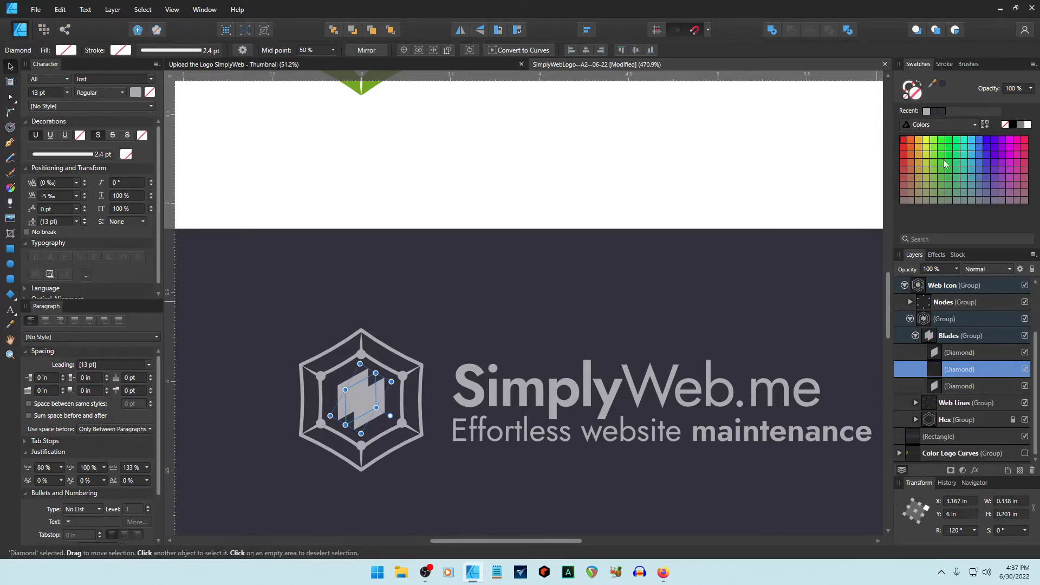
pyautogui.click(613, 292)
pyautogui.scroll(3, 613, 293)
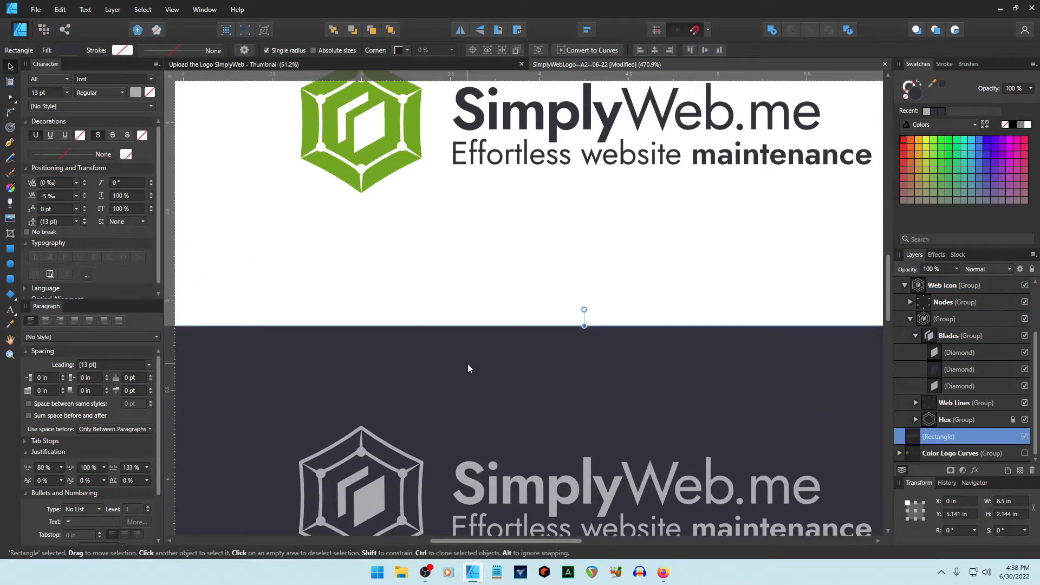
# Step: Reduce the stroke width of the outer hexagon in the reversed icon's Hex group to 1.2 pt
pyautogui.scroll(-2, 467, 363)
pyautogui.scroll(-2, 473, 391)
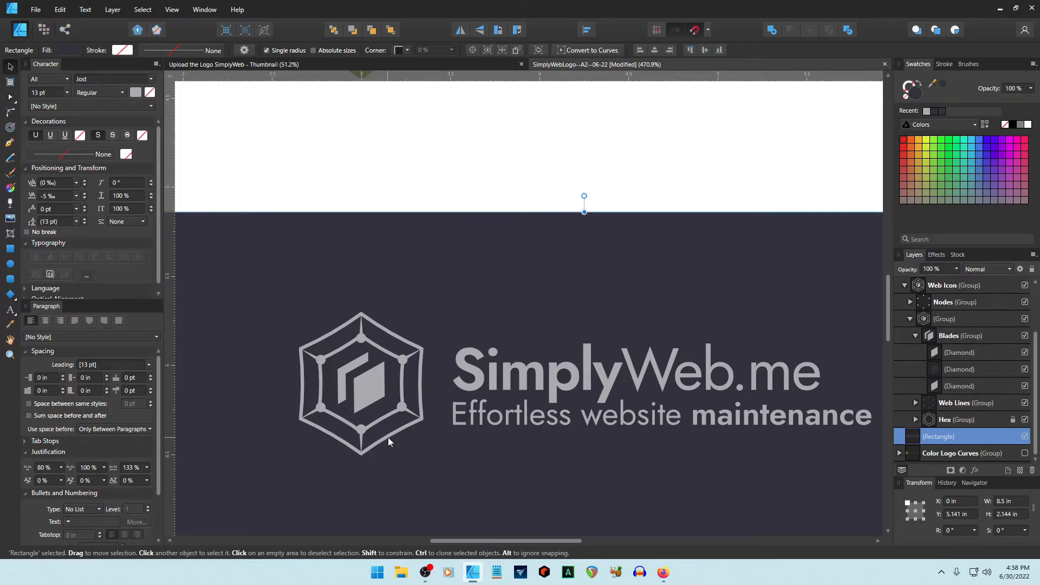
pyautogui.click(916, 419)
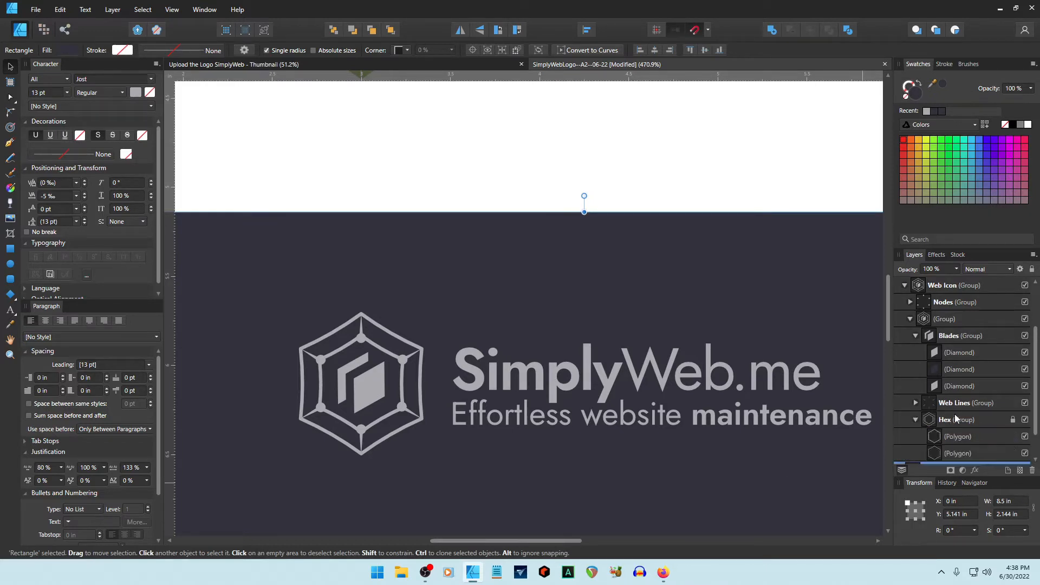
pyautogui.scroll(-1, 957, 413)
pyautogui.click(956, 422)
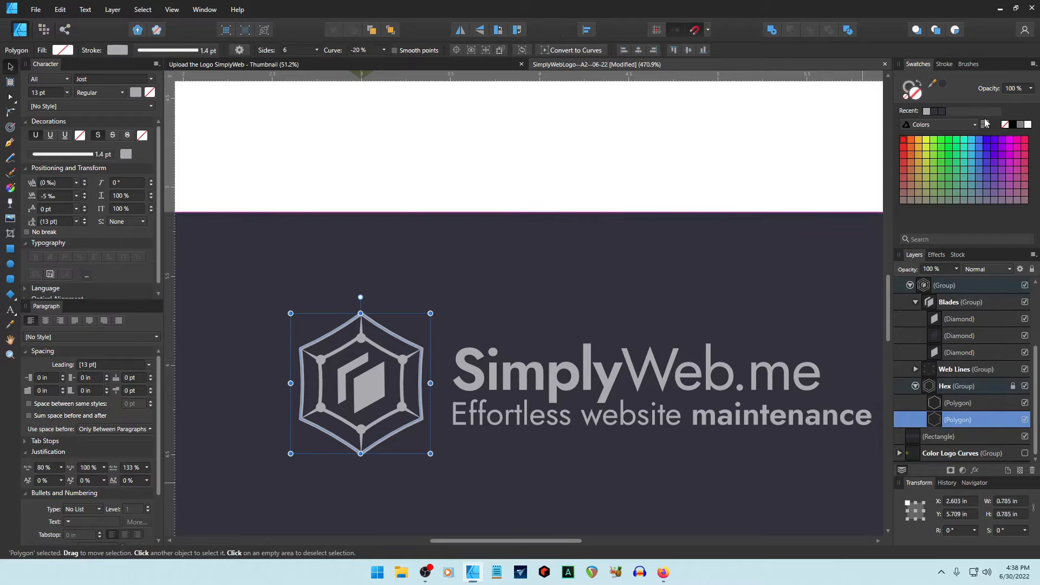
pyautogui.click(945, 66)
pyautogui.click(578, 169)
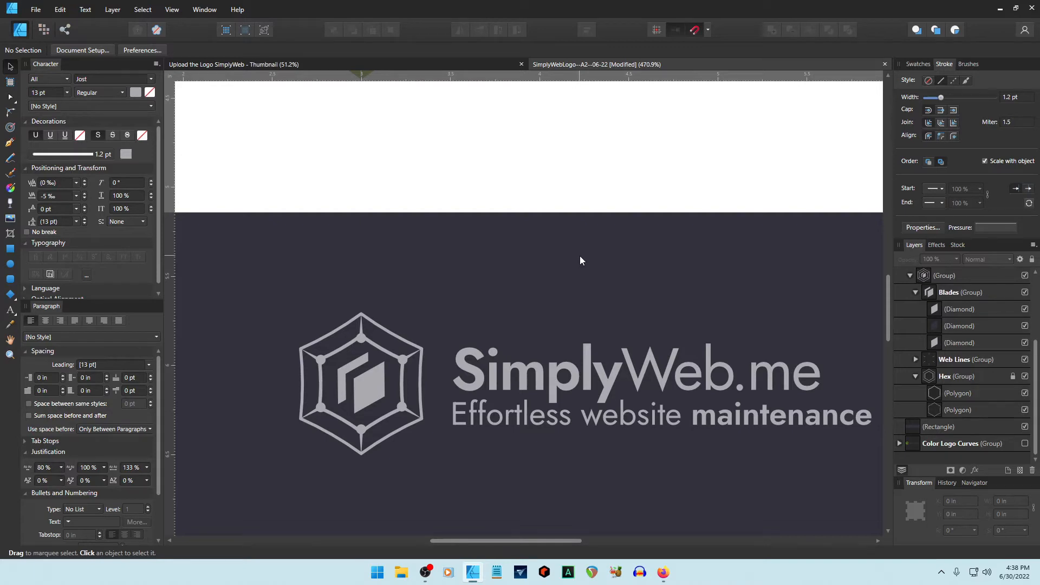
# Step: Collapse the Reversed group with its nested groups and expand the green logo's group in the layer list
pyautogui.click(917, 376)
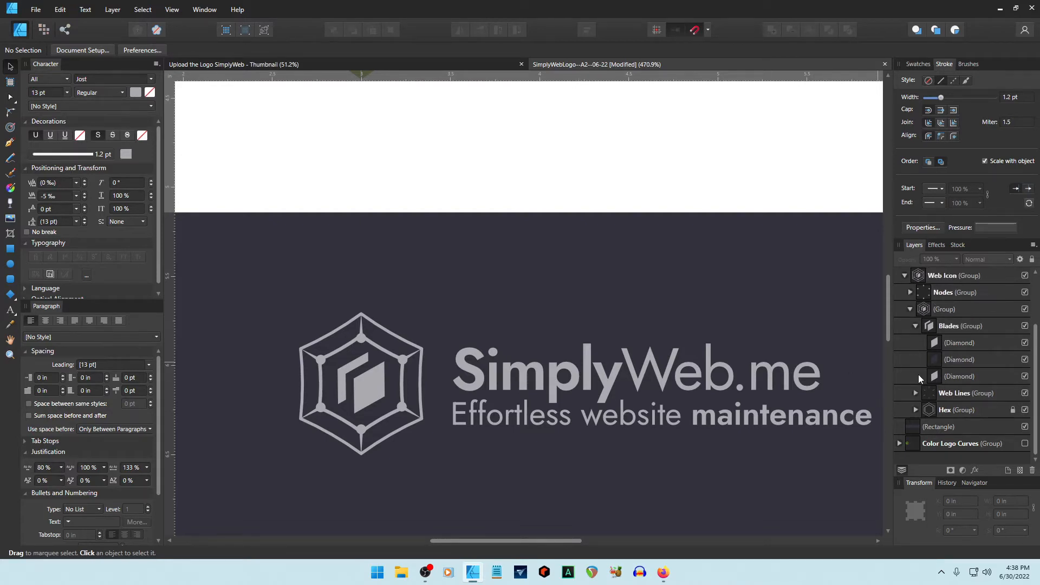
pyautogui.click(916, 326)
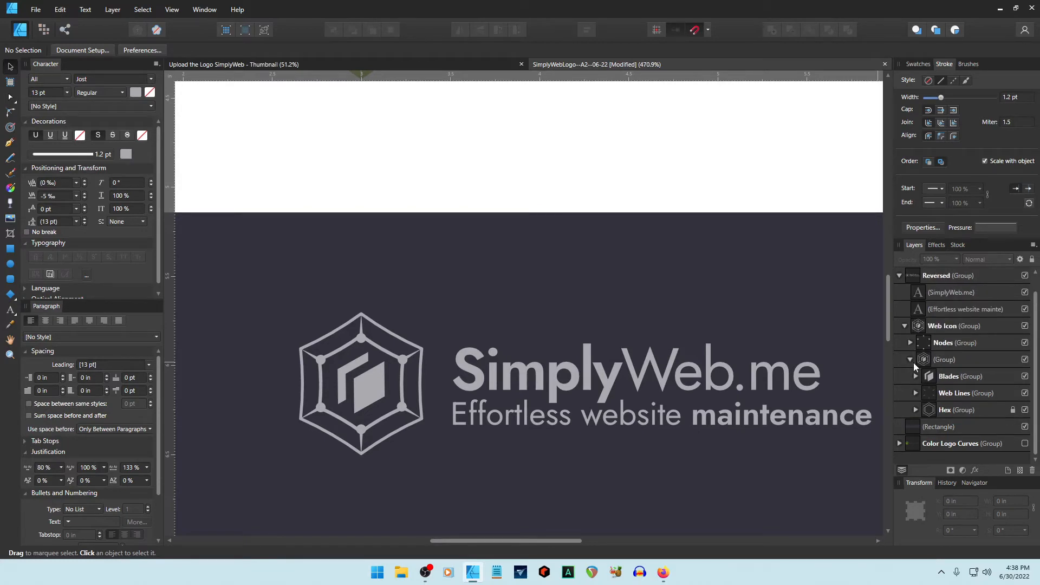
pyautogui.click(911, 360)
pyautogui.click(905, 343)
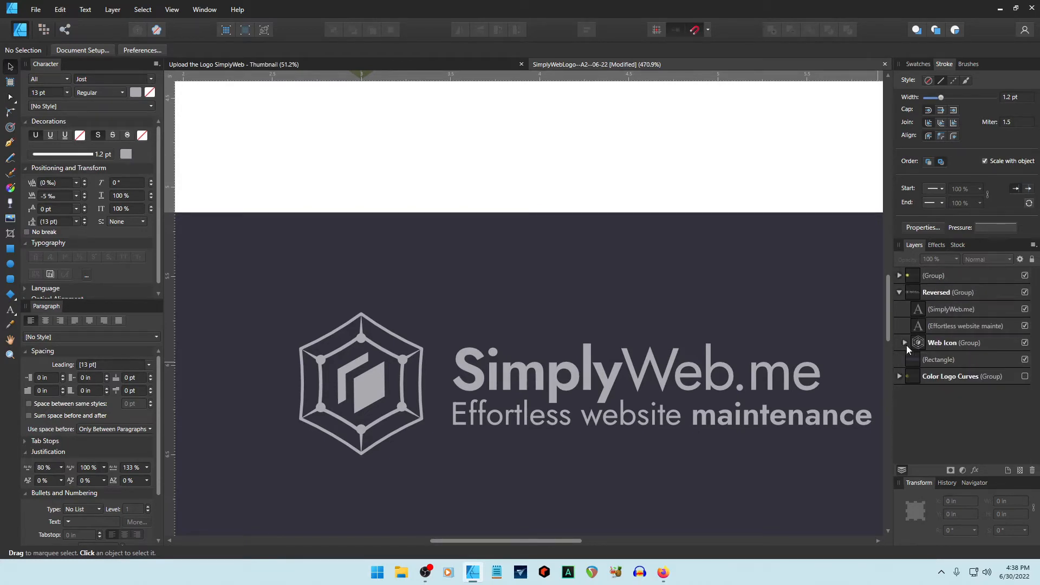
pyautogui.click(899, 293)
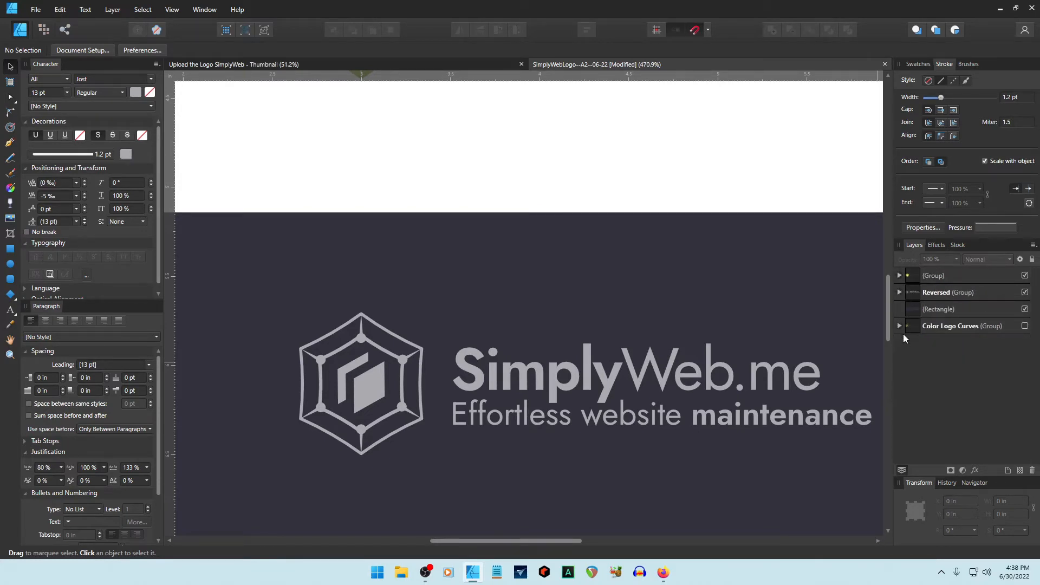
pyautogui.click(929, 274)
pyautogui.click(900, 275)
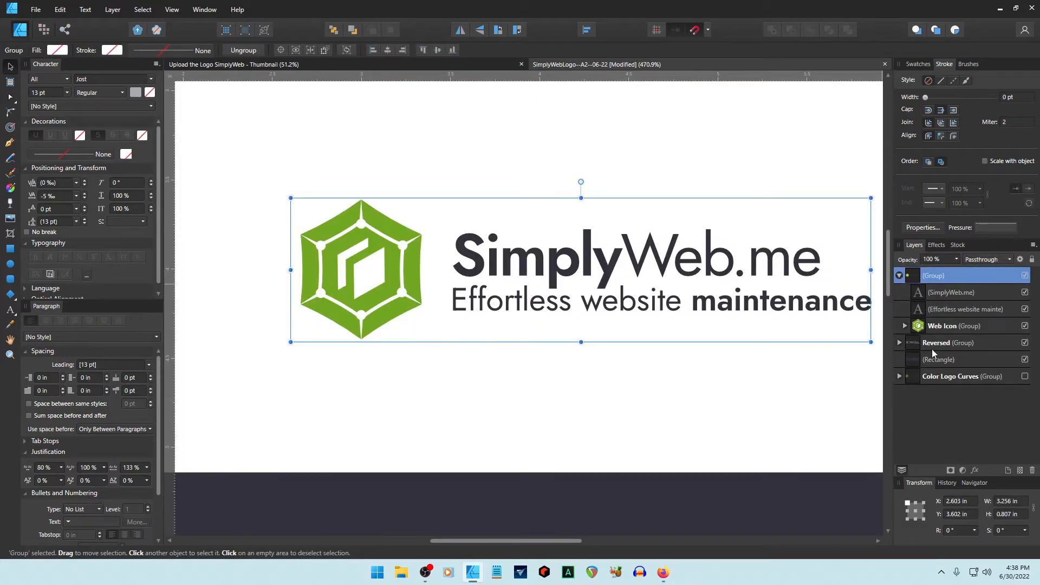
pyautogui.click(946, 326)
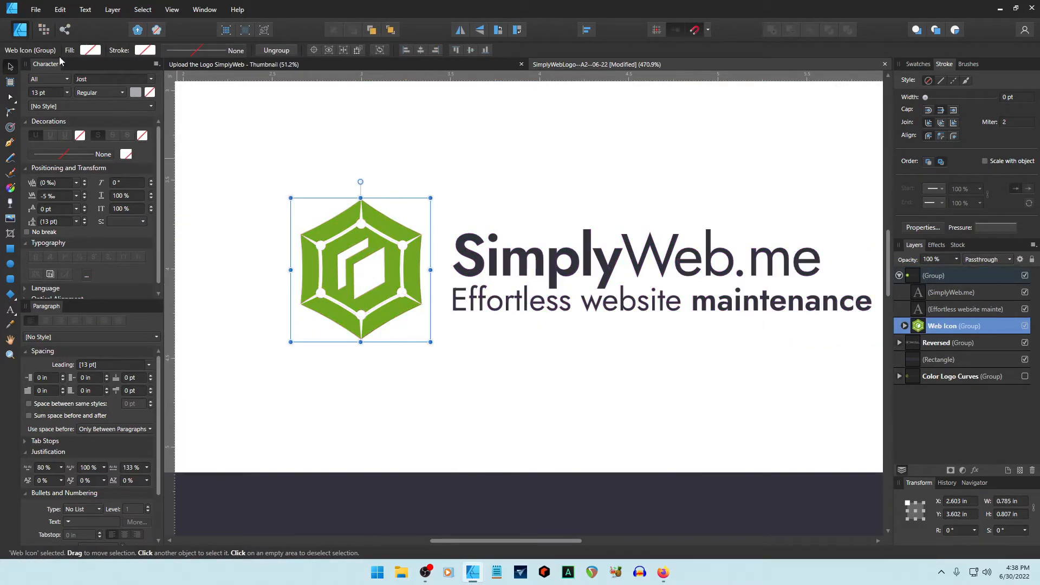
pyautogui.click(35, 9)
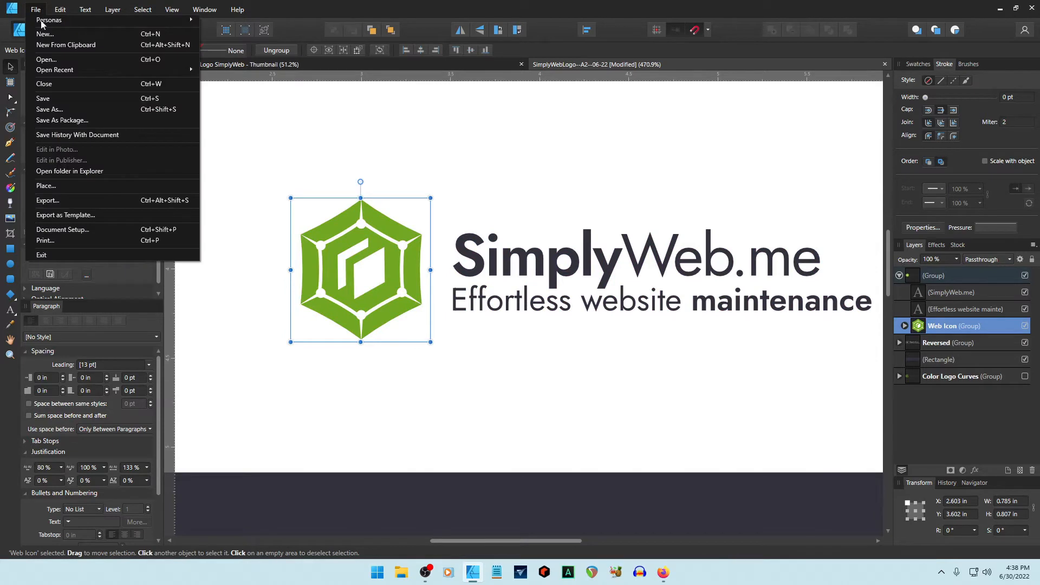
pyautogui.click(48, 200)
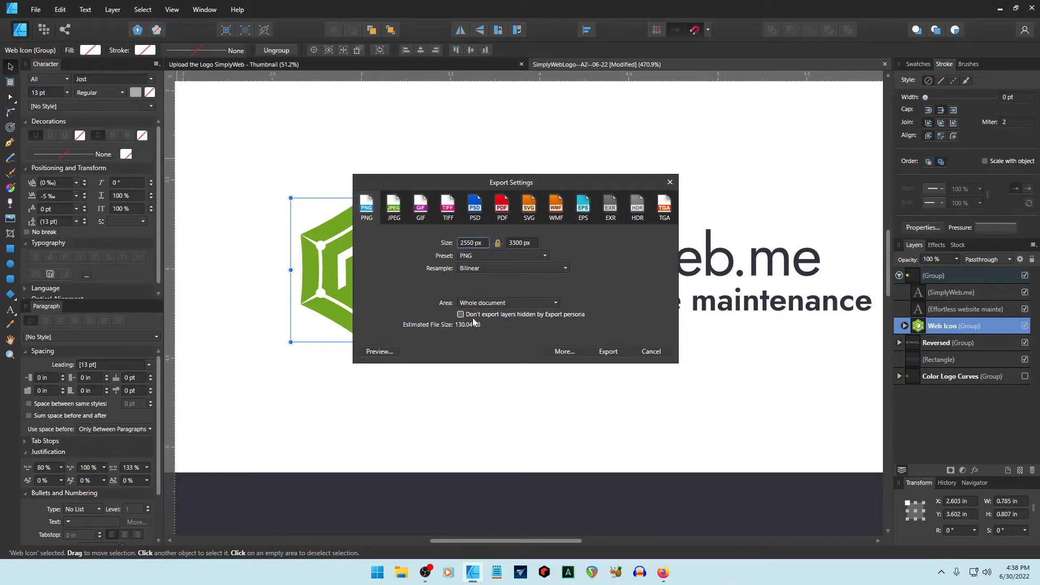
pyautogui.click(379, 351)
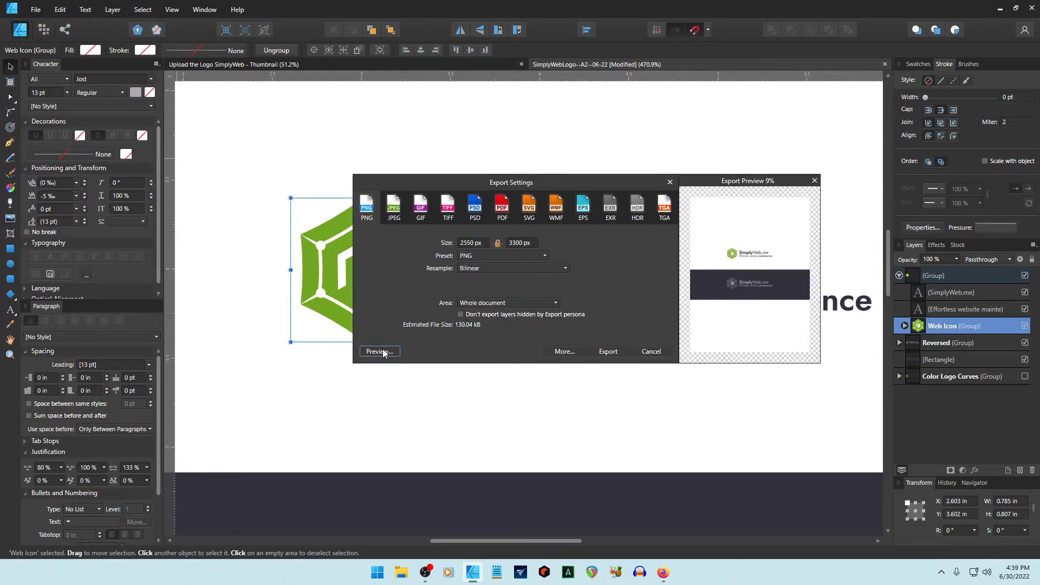
pyautogui.click(651, 351)
pyautogui.click(519, 241)
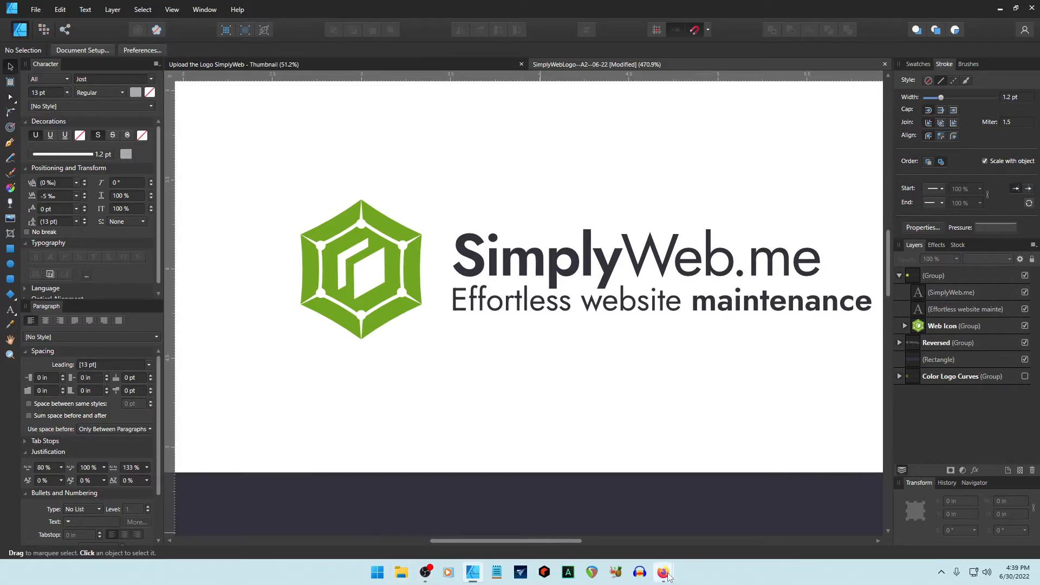
# Step: Switch to the live SimplyWeb site in Firefox and save the header logo image to Downloads as simplyweb-icon.png
pyautogui.moveTo(664, 573)
pyautogui.click(712, 532)
pyautogui.scroll(5, 554, 360)
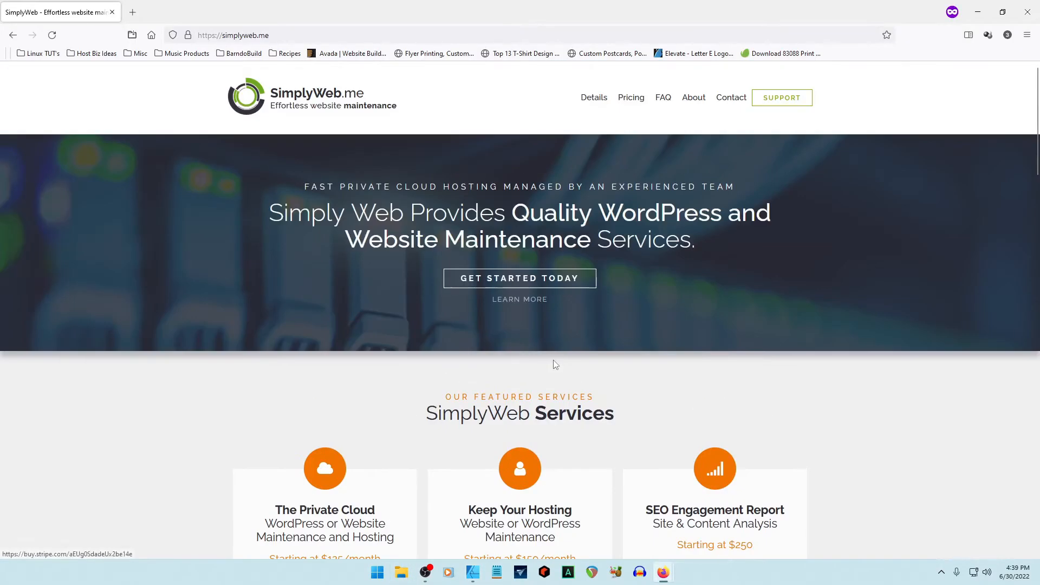
pyautogui.rightClick(243, 98)
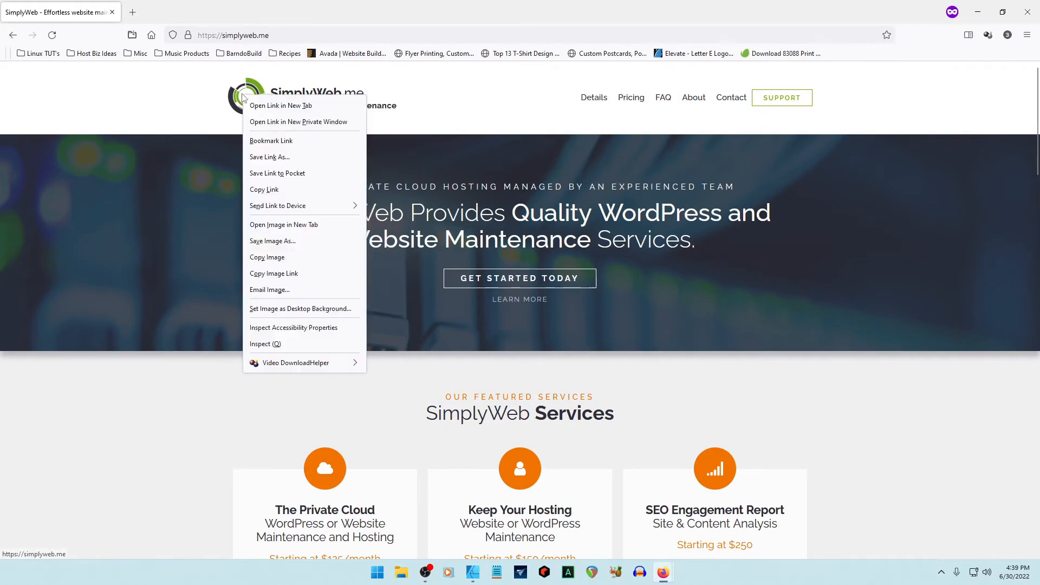
pyautogui.click(302, 240)
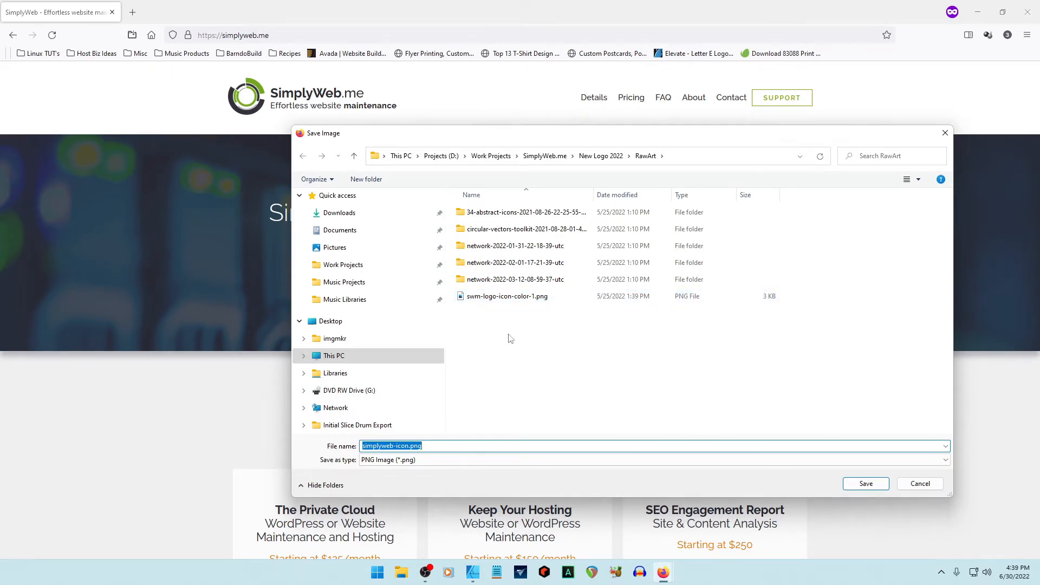
pyautogui.click(347, 214)
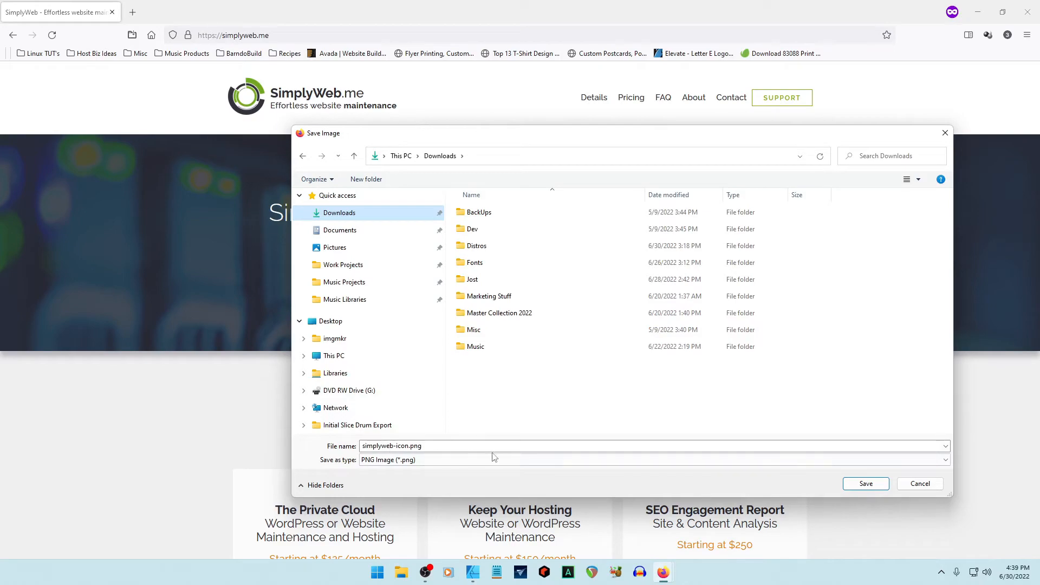
pyautogui.click(863, 484)
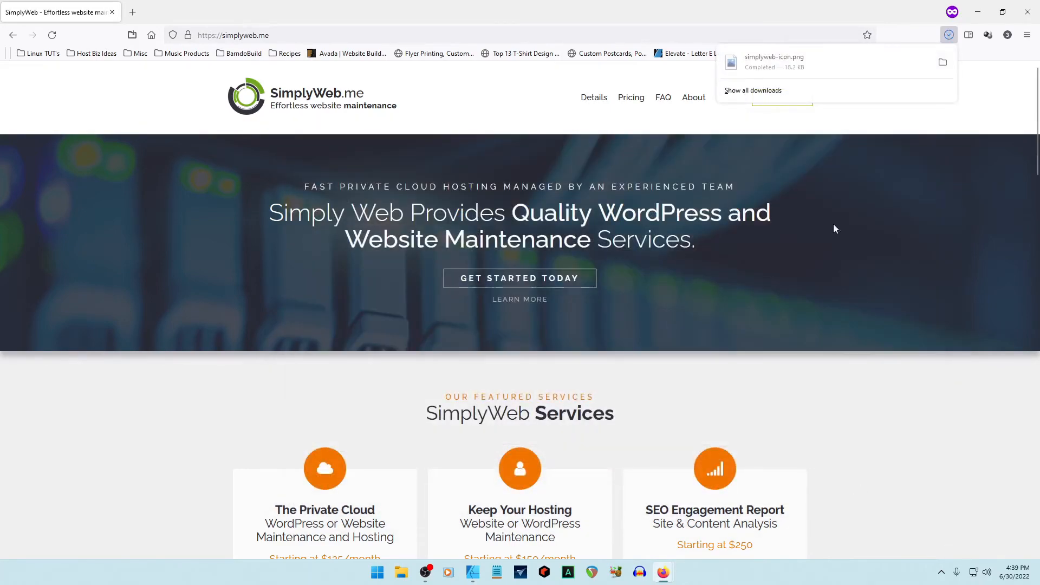
# Step: Save the grey logo image in the site's footer to Downloads as simplyweb-icon-rev.png
pyautogui.scroll(-20, 473, 347)
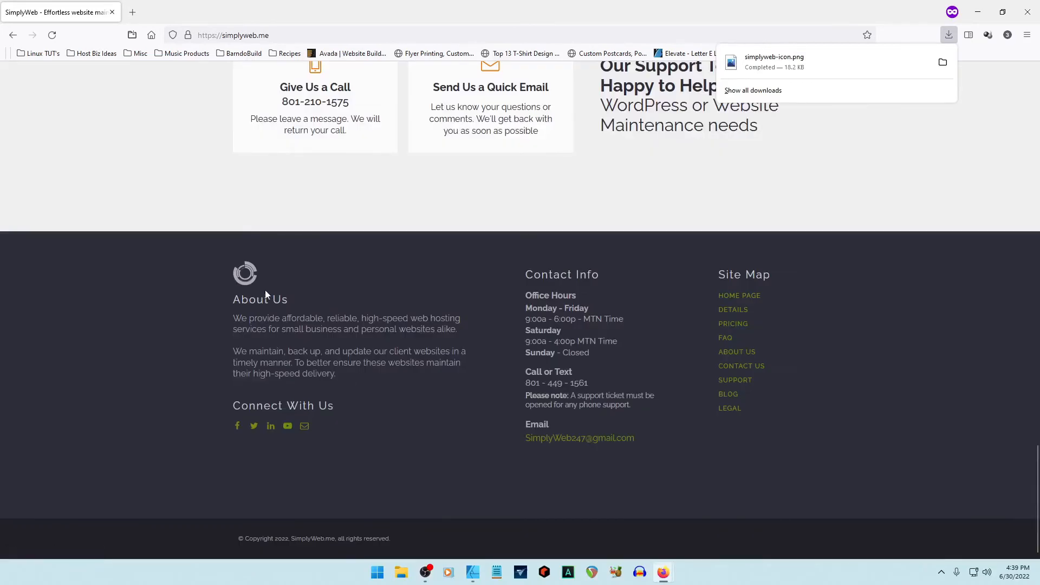
pyautogui.rightClick(243, 279)
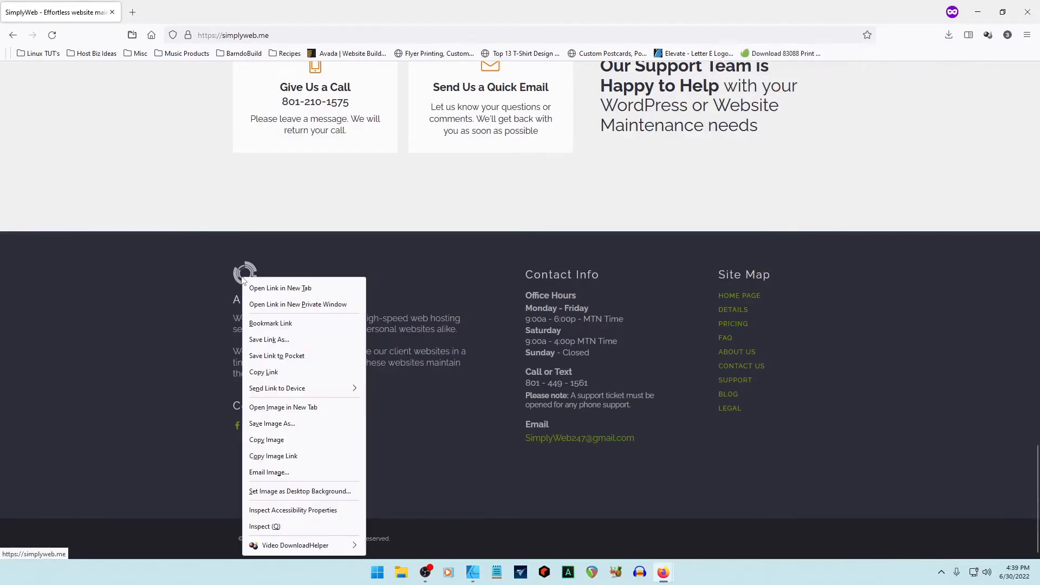
pyautogui.click(272, 423)
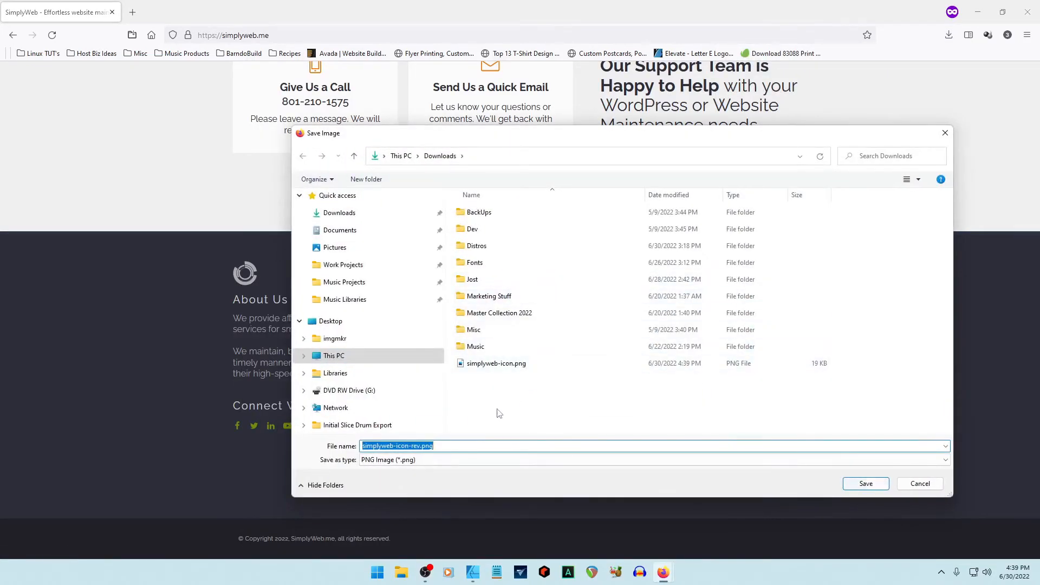
pyautogui.click(867, 485)
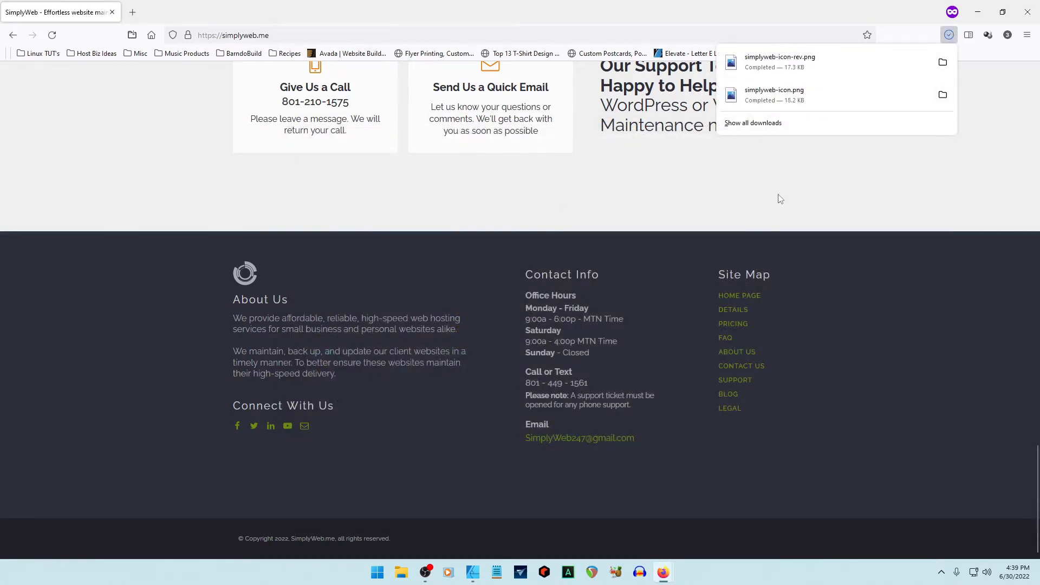
# Step: Open the Downloads folder in File Explorer and snap its window to the left half of the screen
pyautogui.click(978, 12)
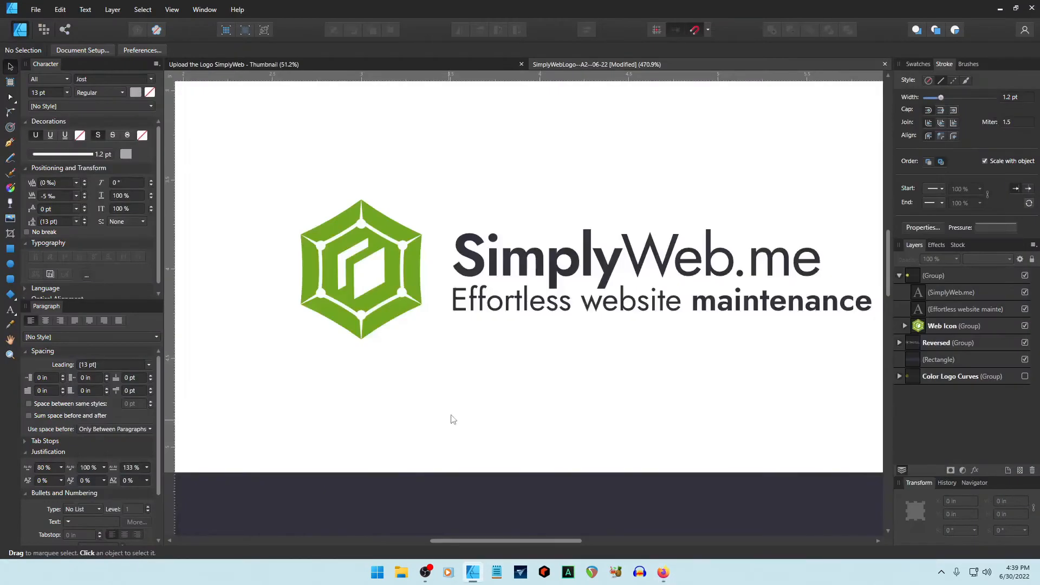
pyautogui.click(401, 573)
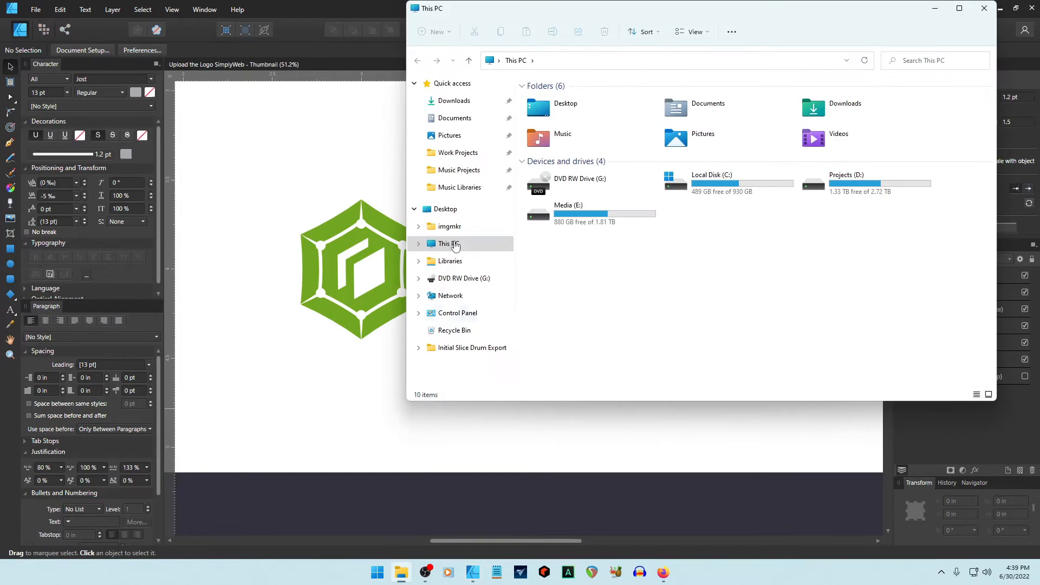
pyautogui.click(454, 102)
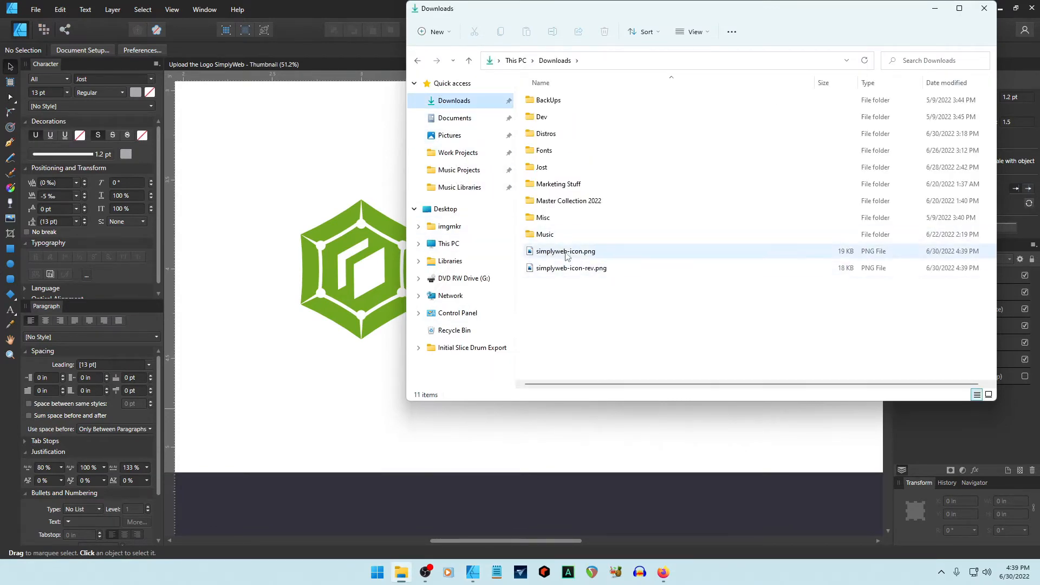
pyautogui.moveTo(738, 15); pyautogui.dragTo(23, 268)
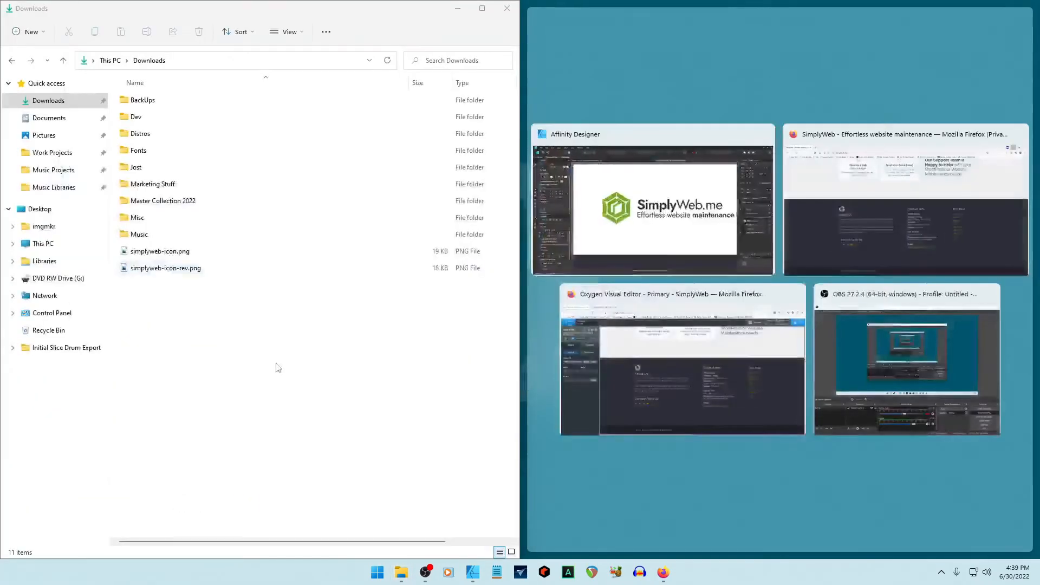
pyautogui.click(277, 367)
# Step: Open simplyweb-icon.png from the Downloads folder as its own document in Affinity Designer
pyautogui.click(736, 6)
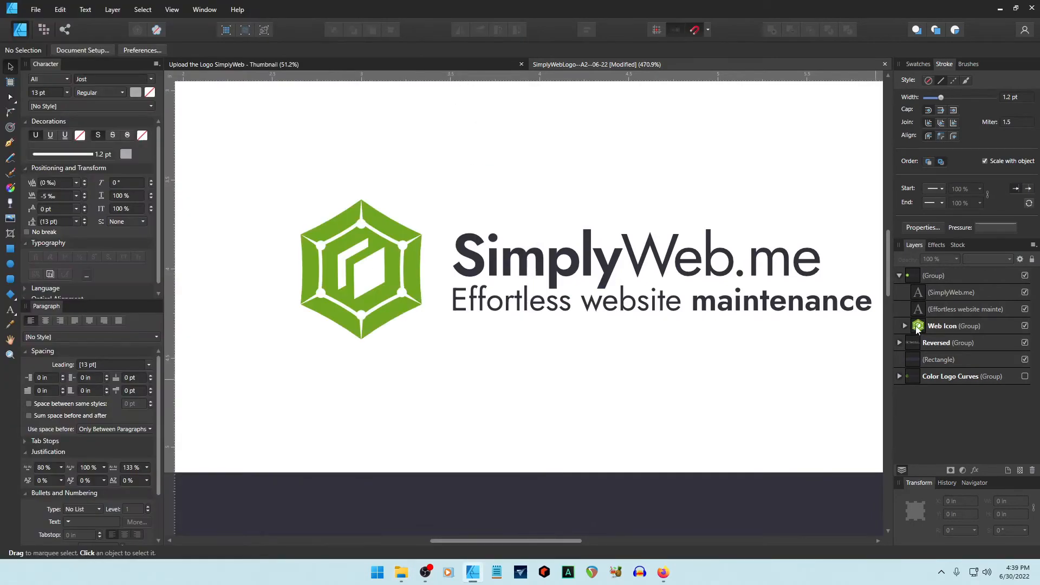
pyautogui.click(401, 572)
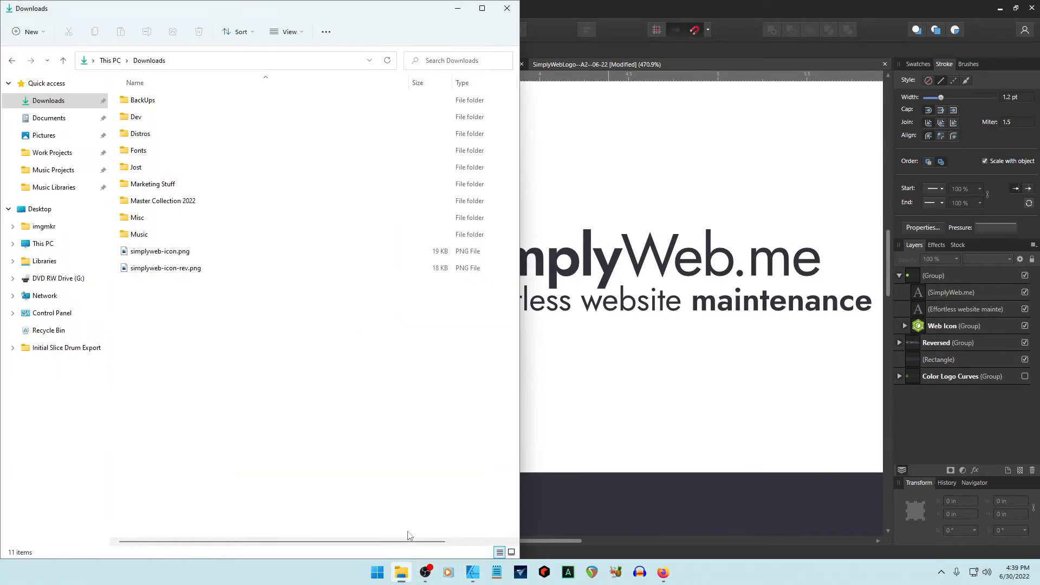
pyautogui.click(149, 258)
pyautogui.moveTo(124, 256); pyautogui.dragTo(580, 49)
pyautogui.click(626, 5)
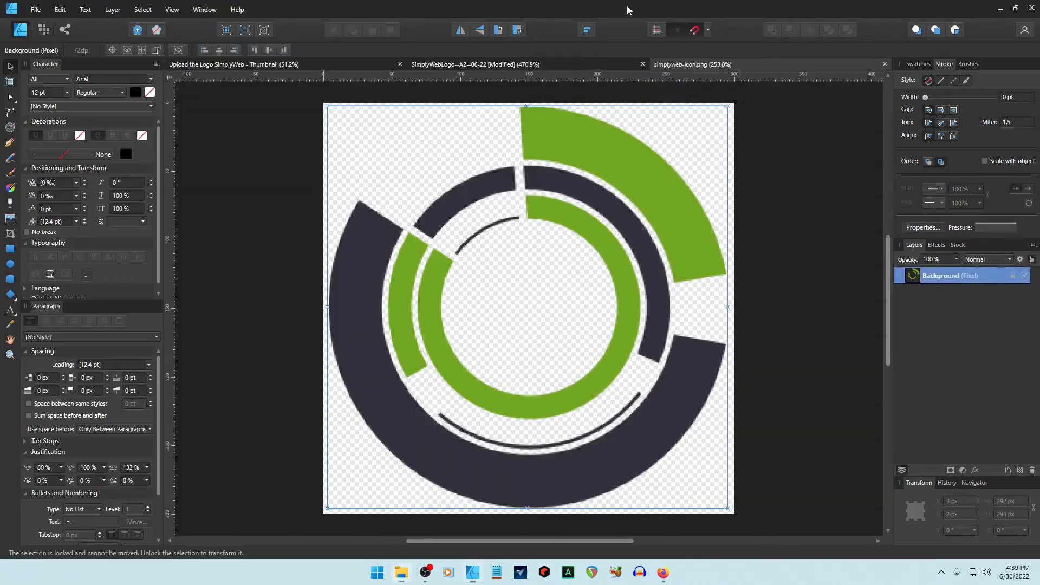
pyautogui.scroll(-5, 478, 334)
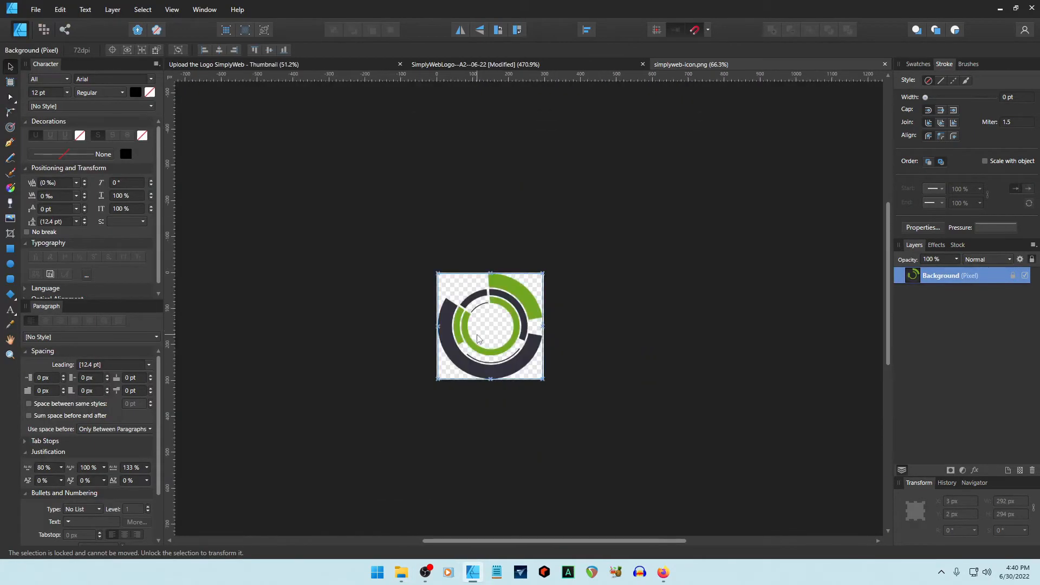
pyautogui.click(628, 364)
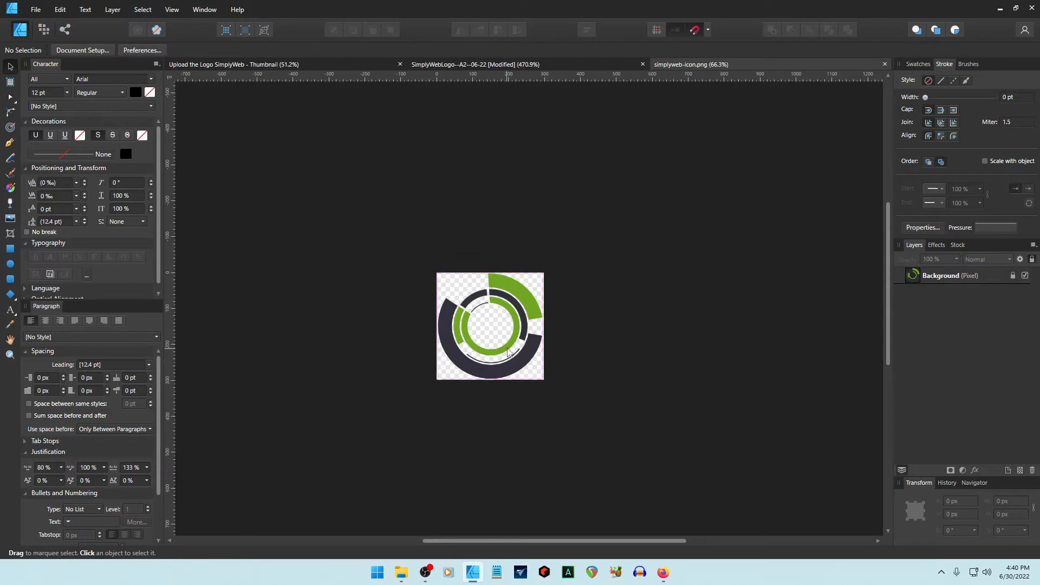
# Step: Copy the green Web Icon group from the SimplyWebLogo document into the simplyweb-icon.png document
pyautogui.click(327, 64)
pyautogui.click(466, 64)
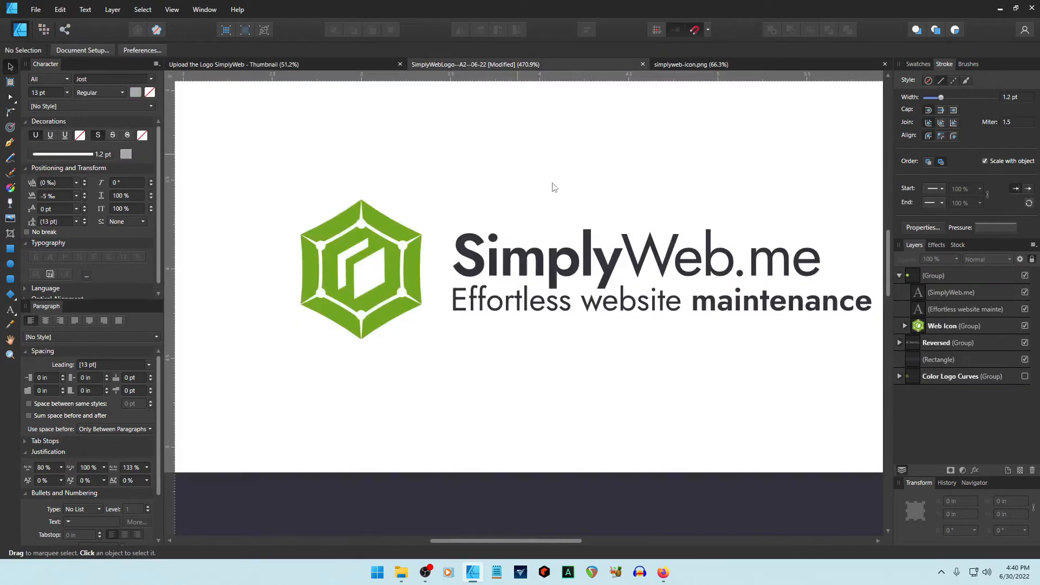
pyautogui.click(918, 327)
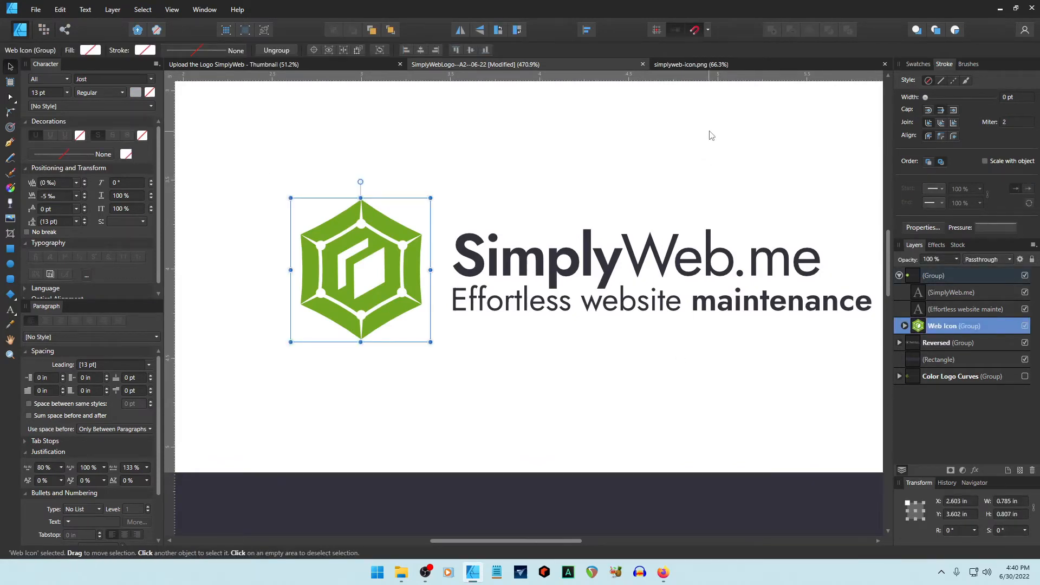
pyautogui.click(691, 64)
pyautogui.hotkey('ctrl', 'v')
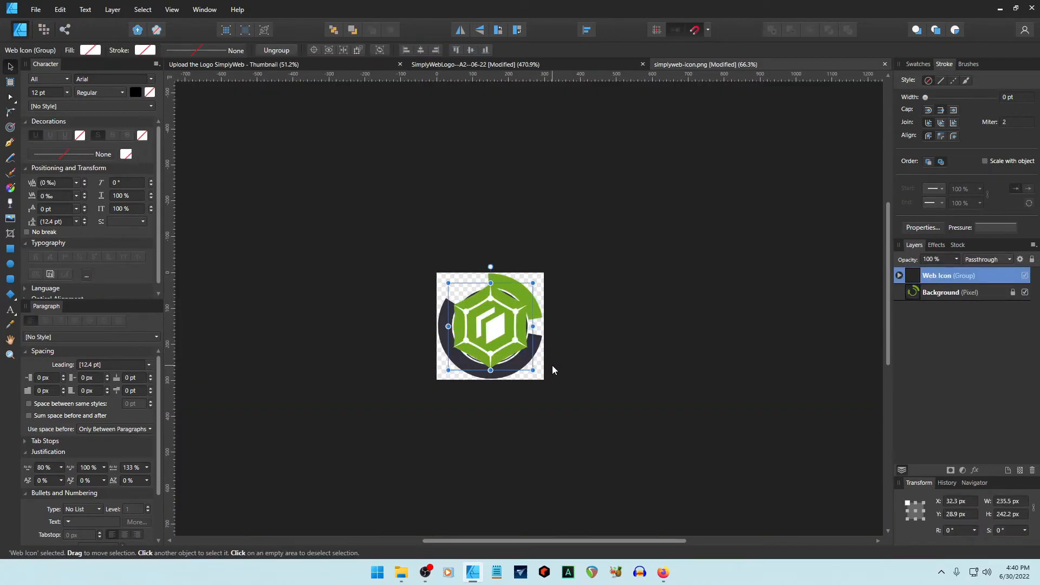
# Step: Enlarge the green Web Icon group to about 286 x 294 px to fill the canvas, and hide the Background layer
pyautogui.moveTo(530, 370); pyautogui.dragTo(540, 379)
pyautogui.moveTo(448, 283); pyautogui.dragTo(439, 274)
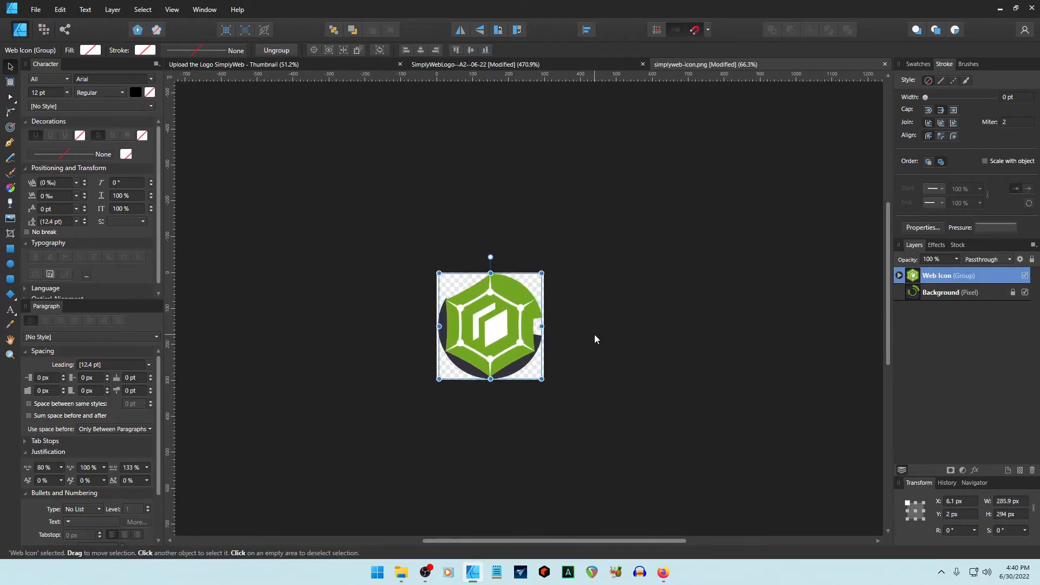
pyautogui.click(1025, 292)
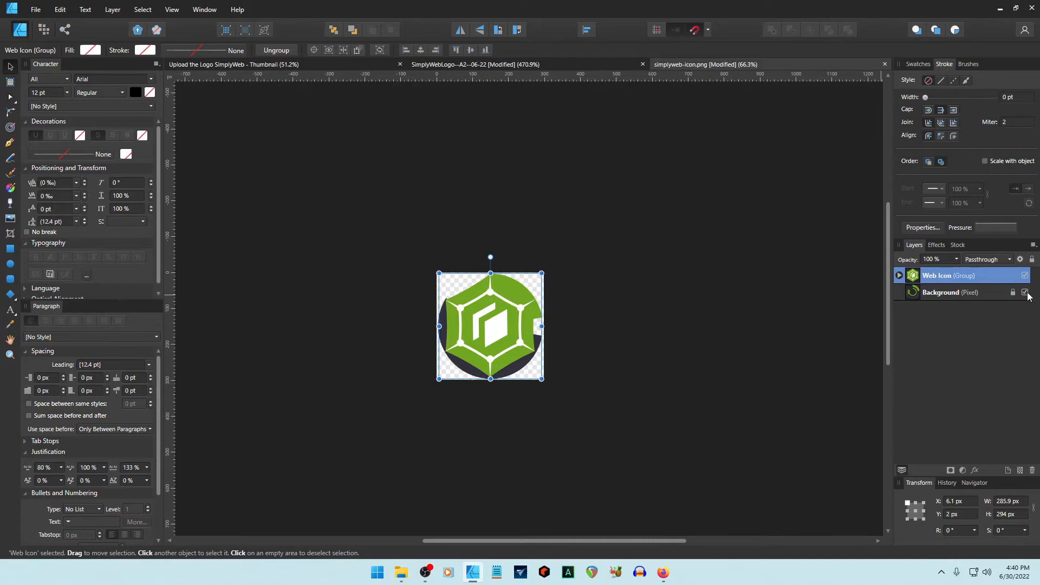
pyautogui.click(754, 352)
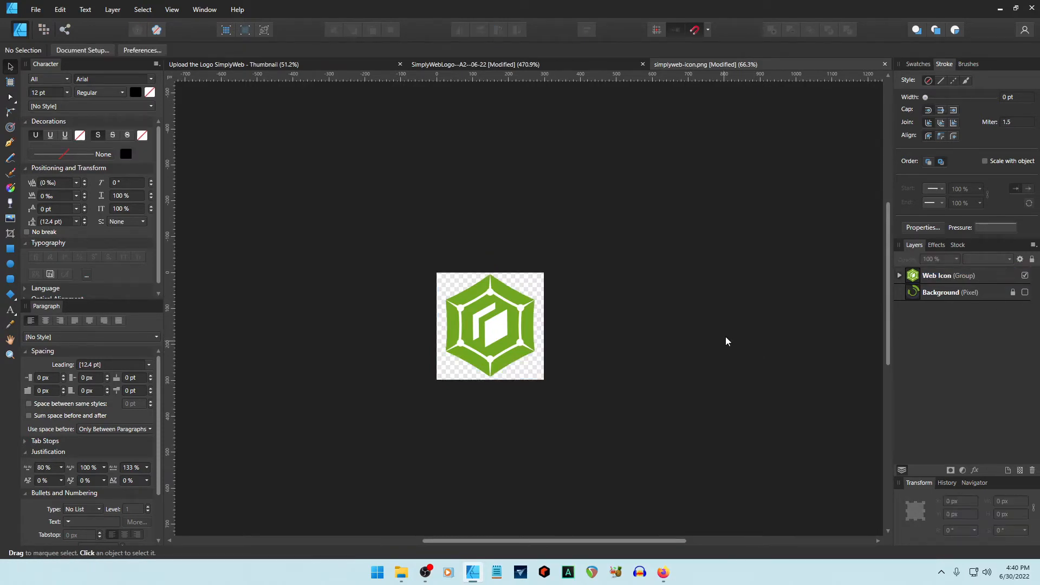
# Step: Start a 300 x 300 px PNG export of the whole document with the green icon, checking the export preview first
pyautogui.click(38, 11)
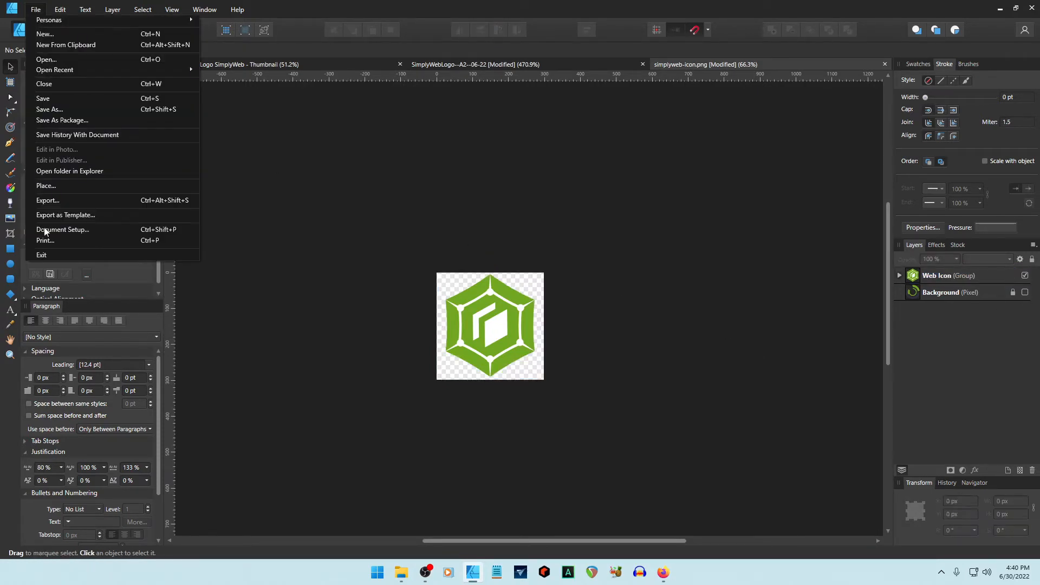
pyautogui.click(53, 201)
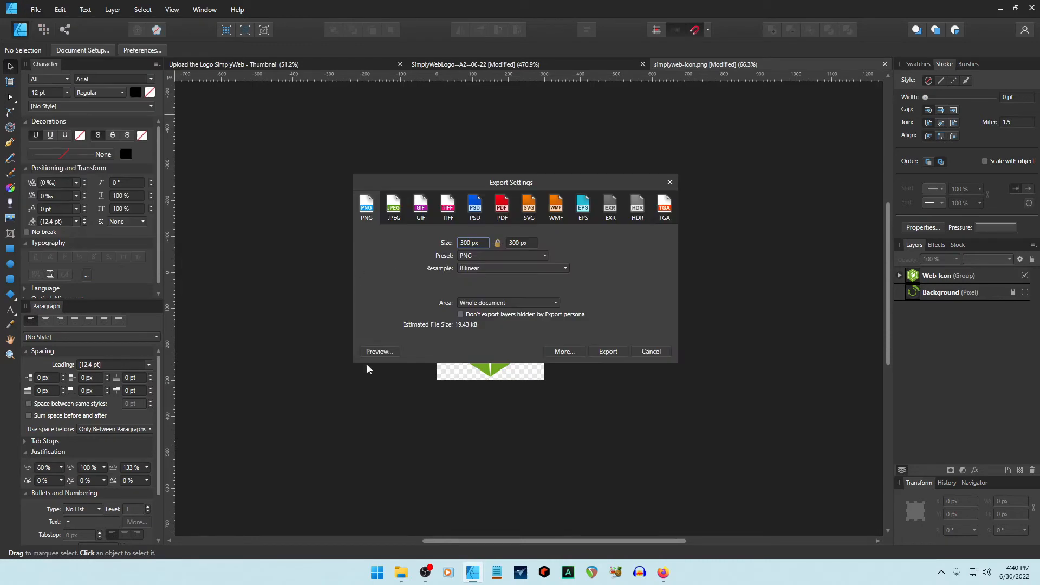
pyautogui.click(380, 352)
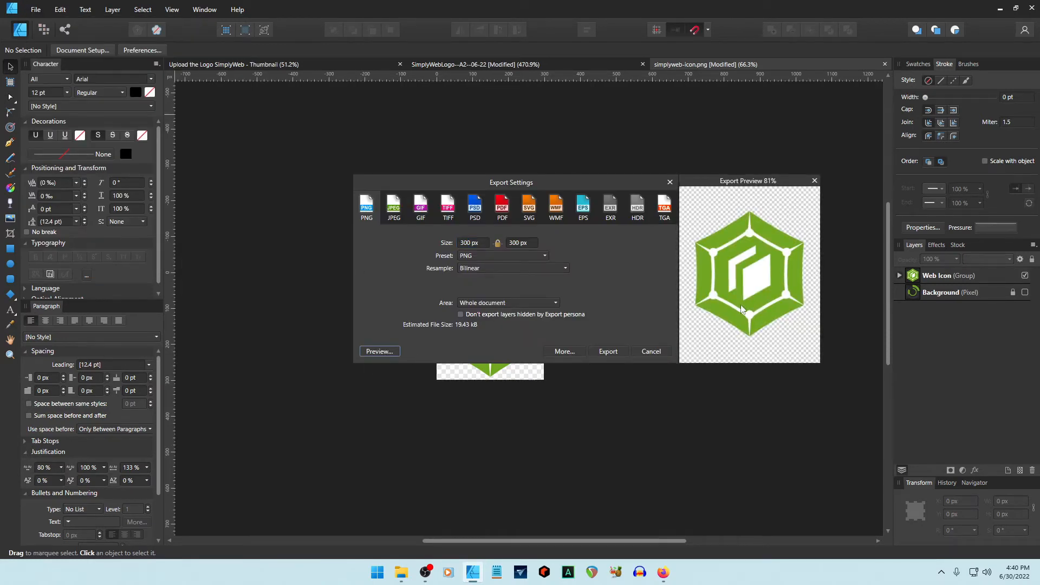
pyautogui.click(815, 182)
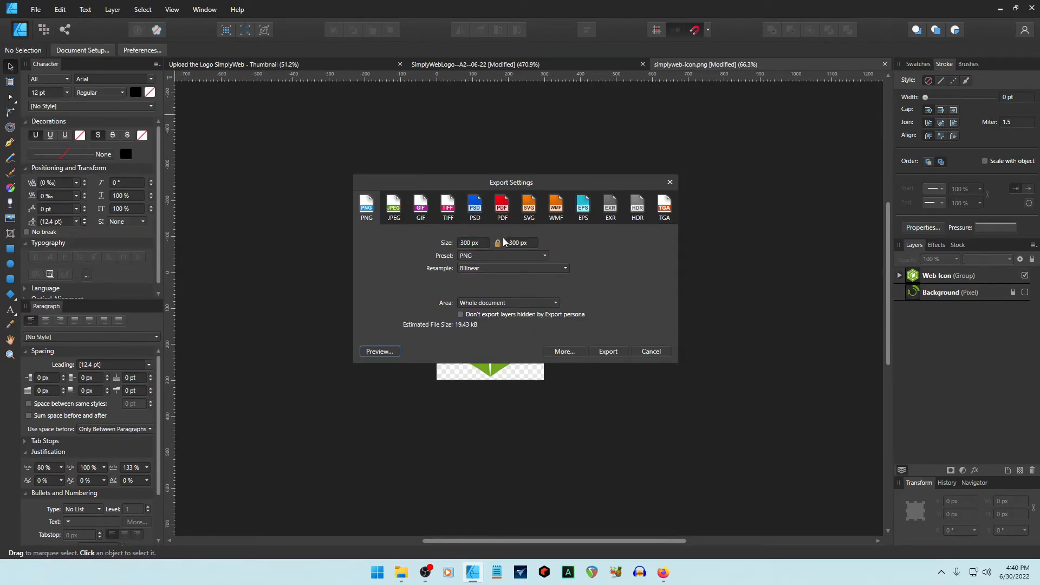
pyautogui.click(607, 353)
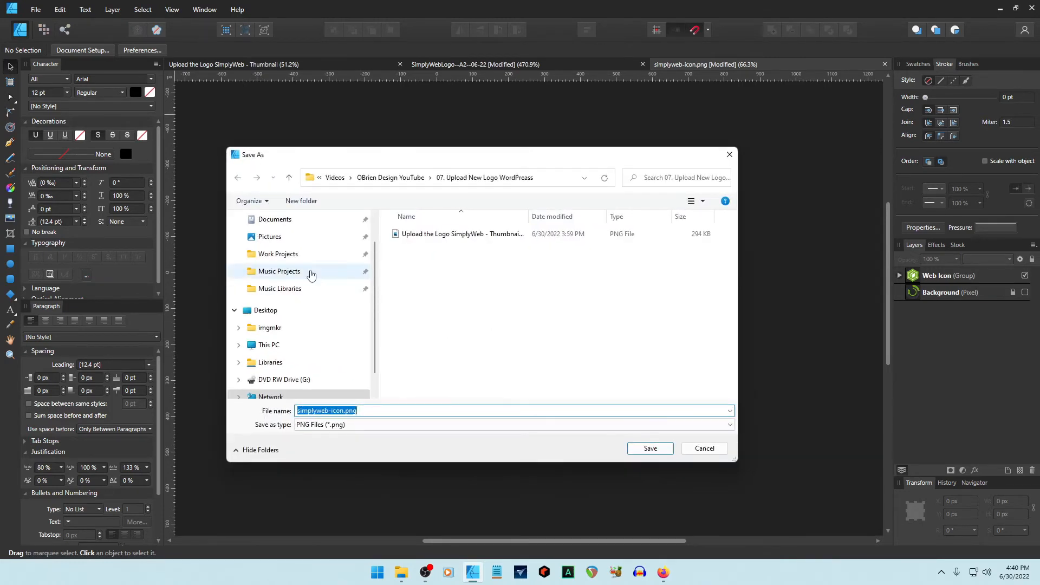
# Step: Save the exported green icon in the Downloads folder as grn-simply-web-icon.png
pyautogui.scroll(1, 284, 253)
pyautogui.click(270, 234)
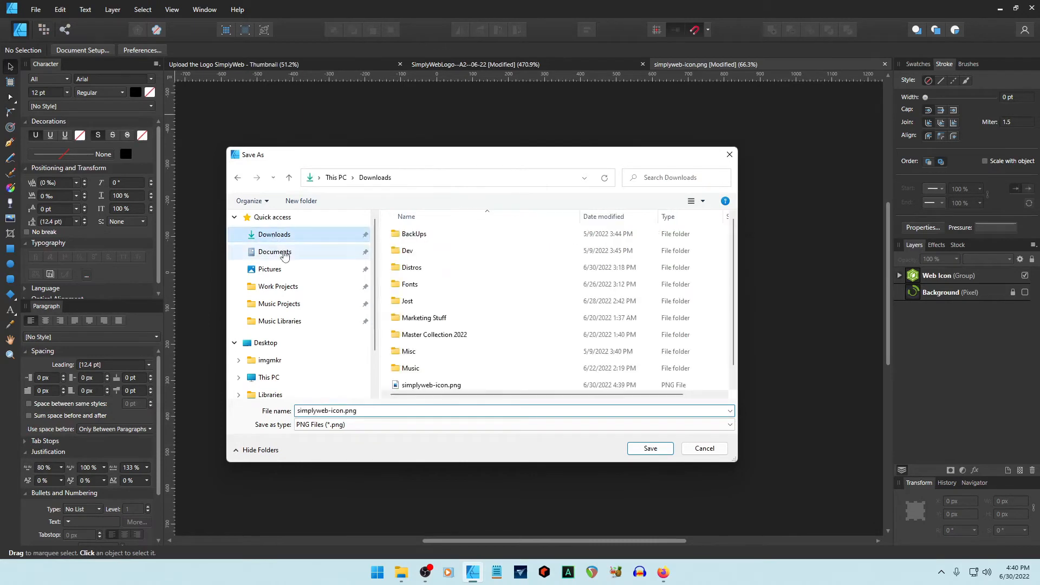
pyautogui.scroll(-1, 417, 351)
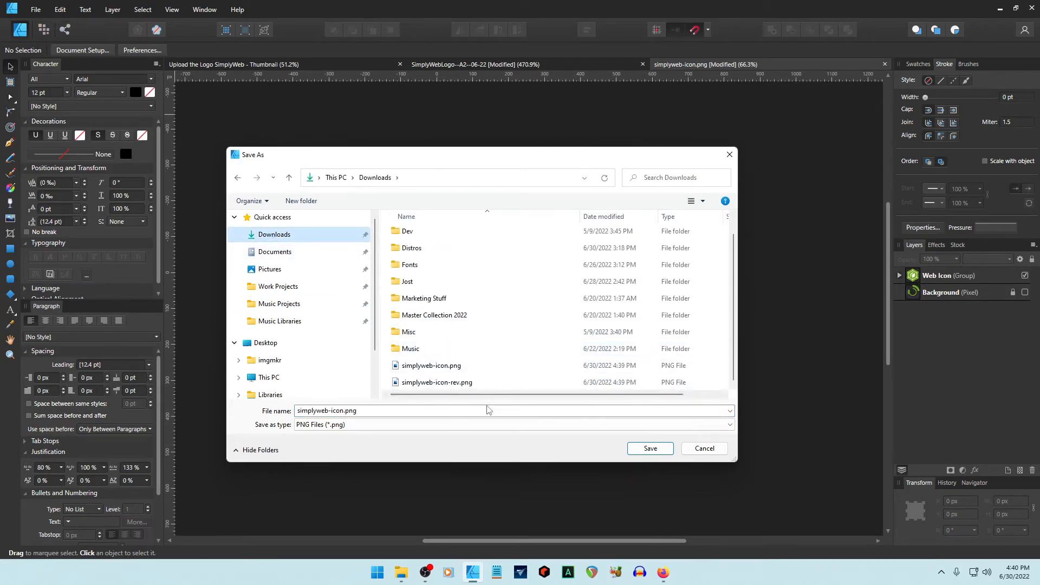
pyautogui.click(433, 367)
pyautogui.click(318, 411)
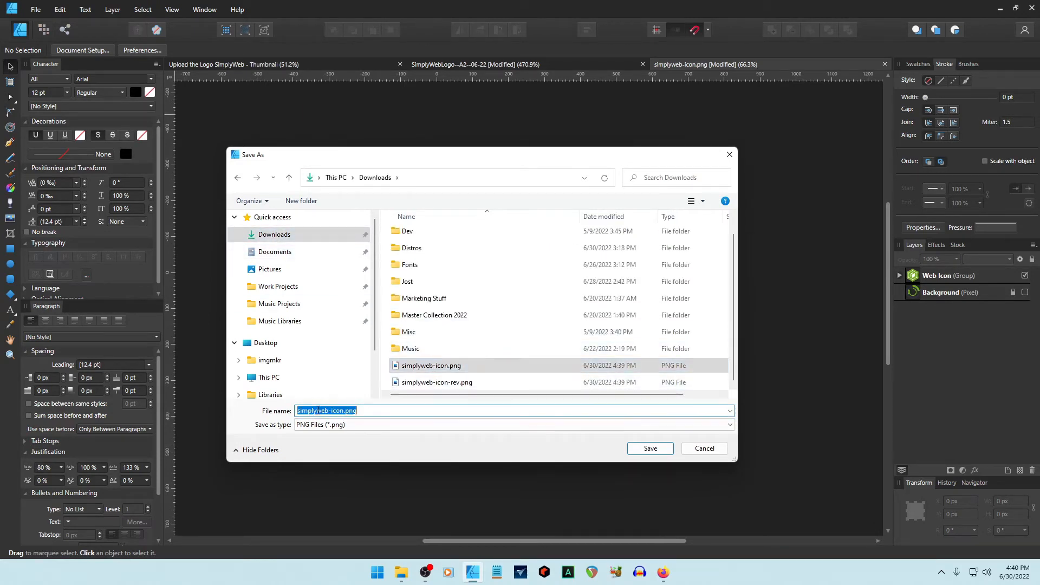
pyautogui.press('Home')
pyautogui.press('Right')
pyautogui.press('Right')
pyautogui.press('Right')
pyautogui.press('Right')
pyautogui.press('Right')
pyautogui.press('Right')
pyautogui.write('-')
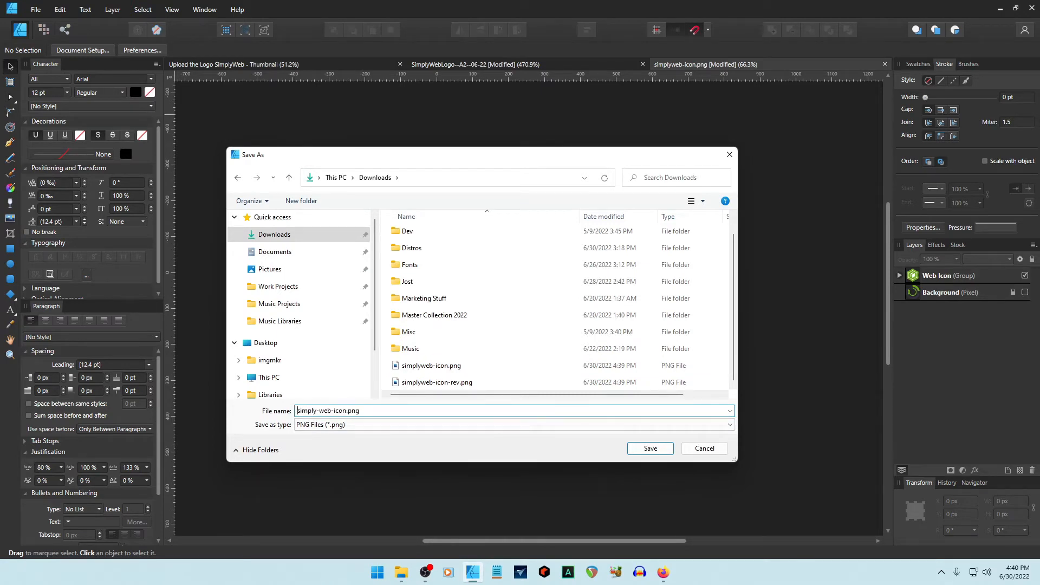
pyautogui.write('grn-')
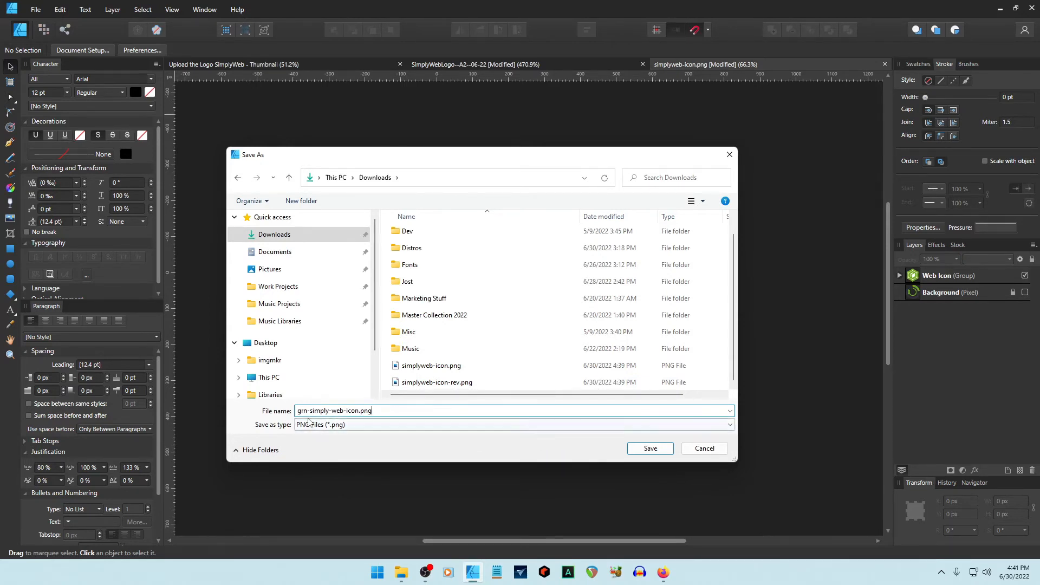
pyautogui.moveTo(382, 413); pyautogui.dragTo(269, 417)
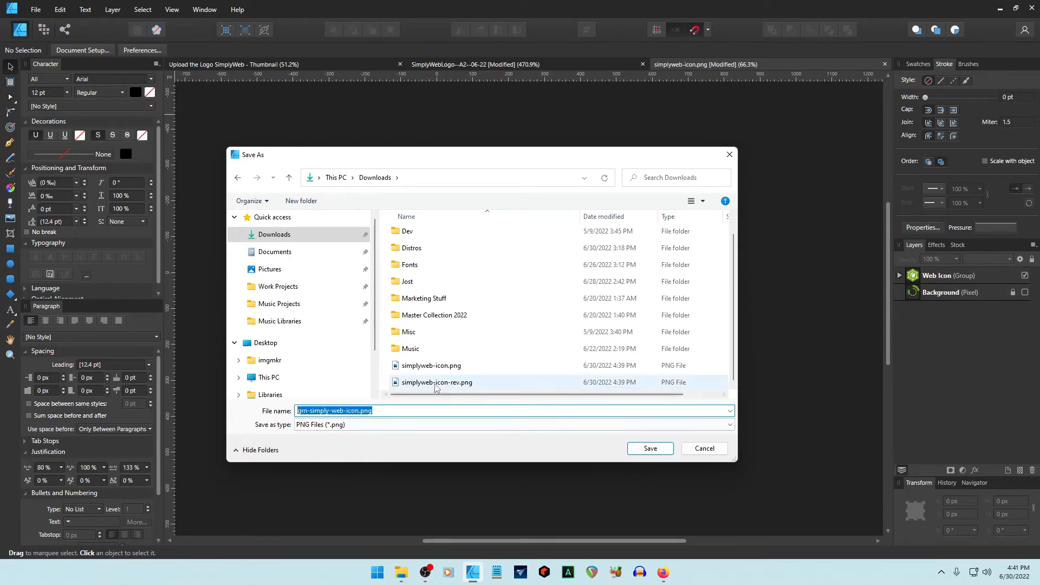
pyautogui.click(644, 450)
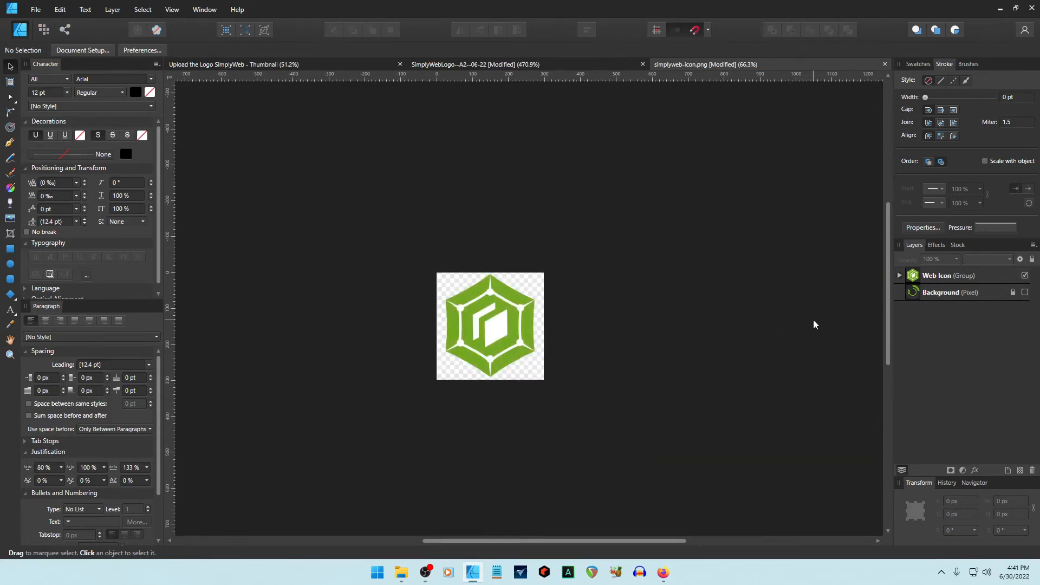
# Step: Copy the grey Web Icon group inside the Reversed group of the SimplyWebLogo document
pyautogui.click(487, 63)
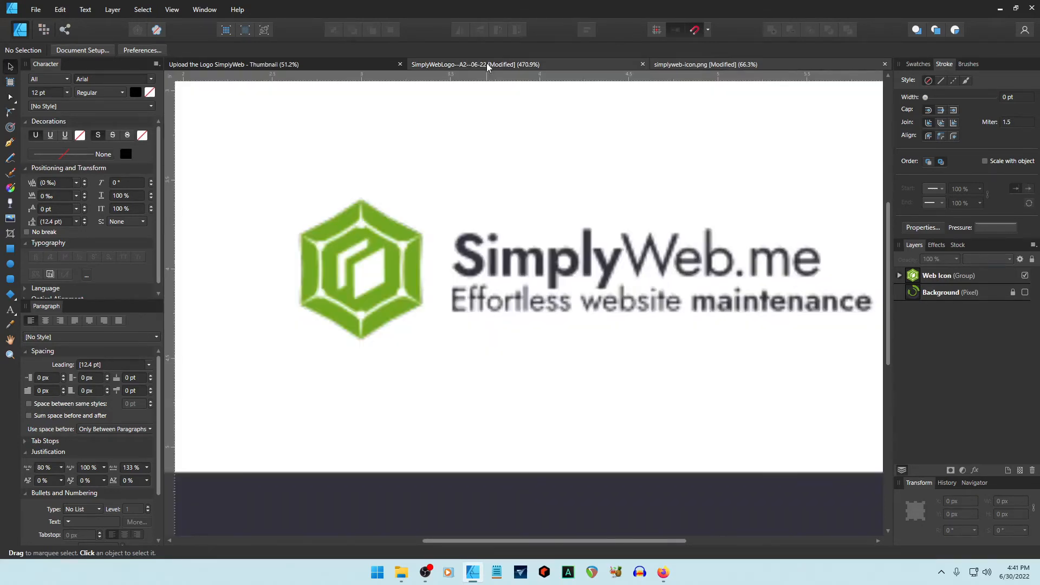
pyautogui.scroll(-5, 454, 354)
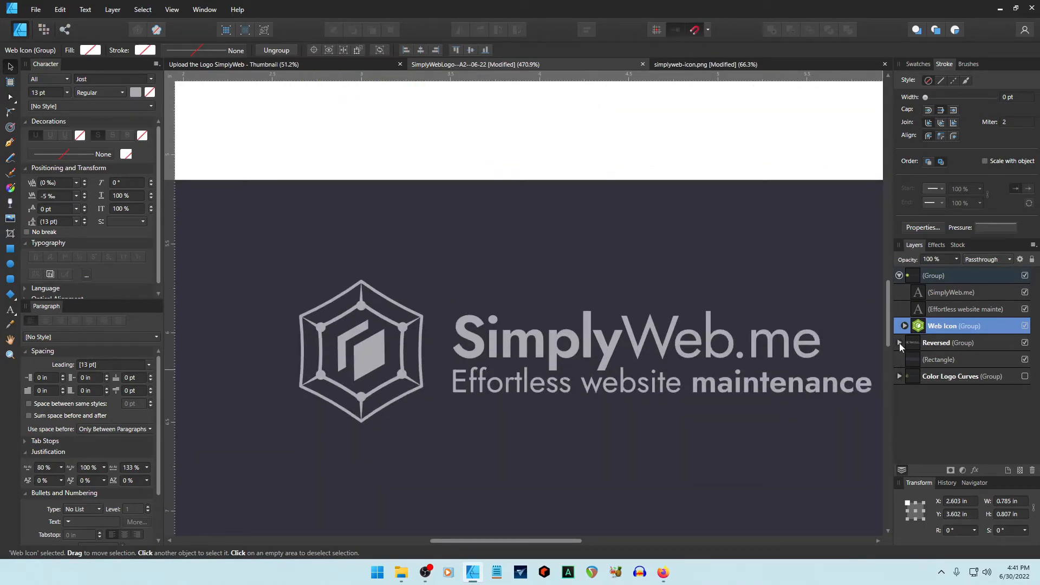
pyautogui.click(899, 276)
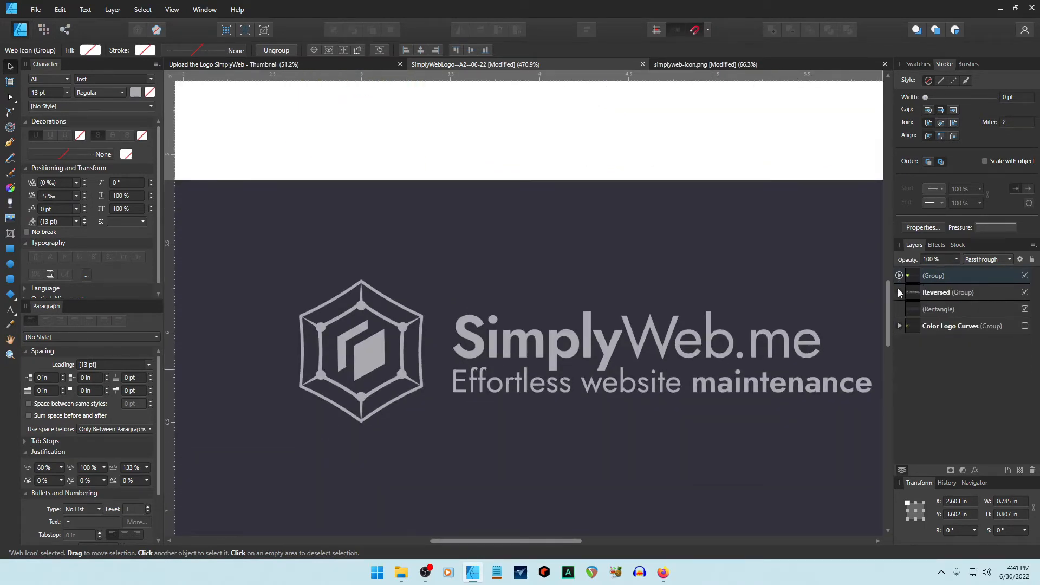
pyautogui.click(900, 292)
pyautogui.click(910, 343)
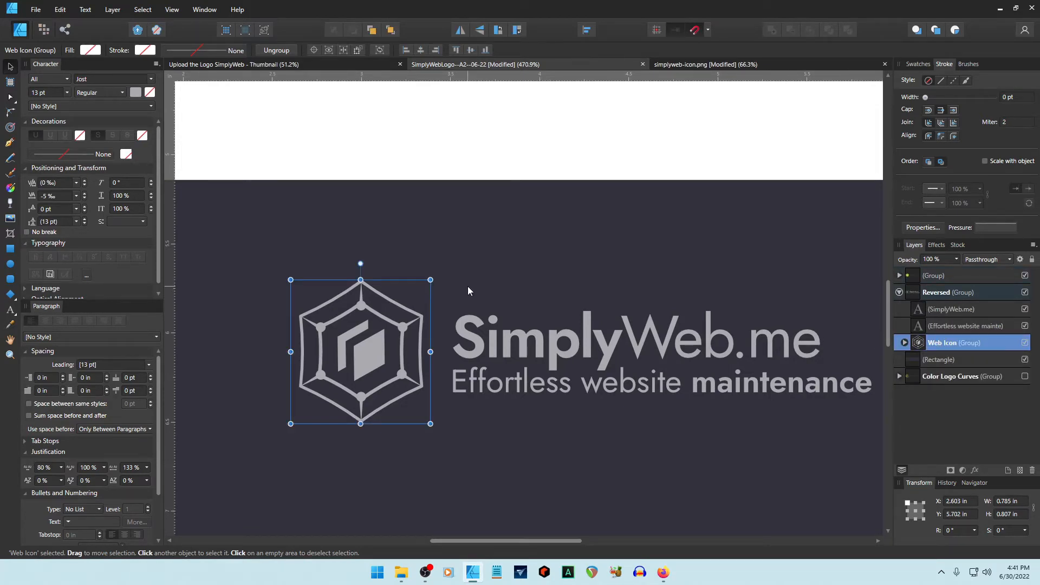
# Step: Return to the simplyweb-icon.png document and hide its green Web Icon group
pyautogui.click(336, 64)
pyautogui.click(678, 62)
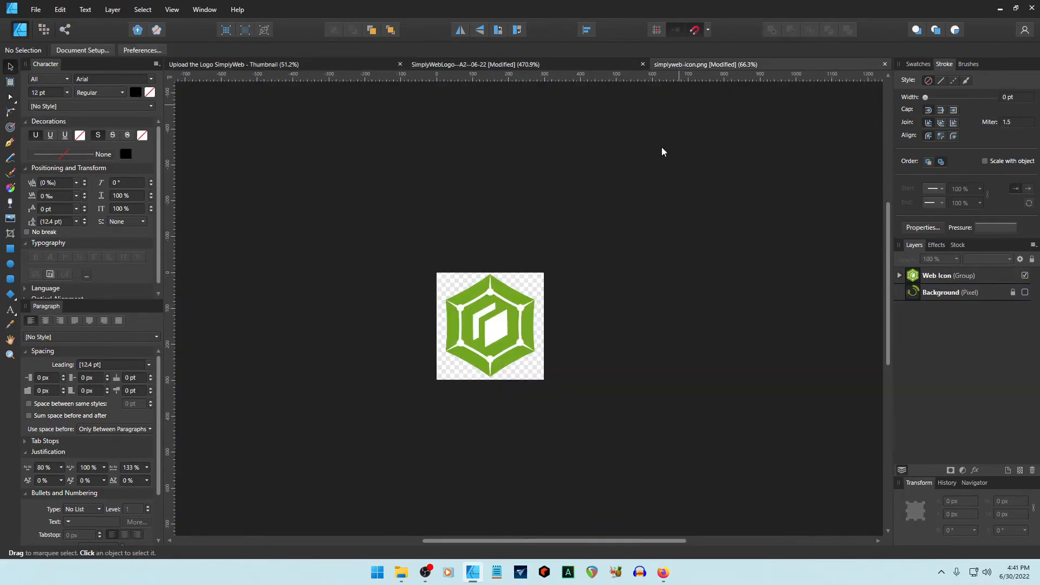
pyautogui.click(1026, 275)
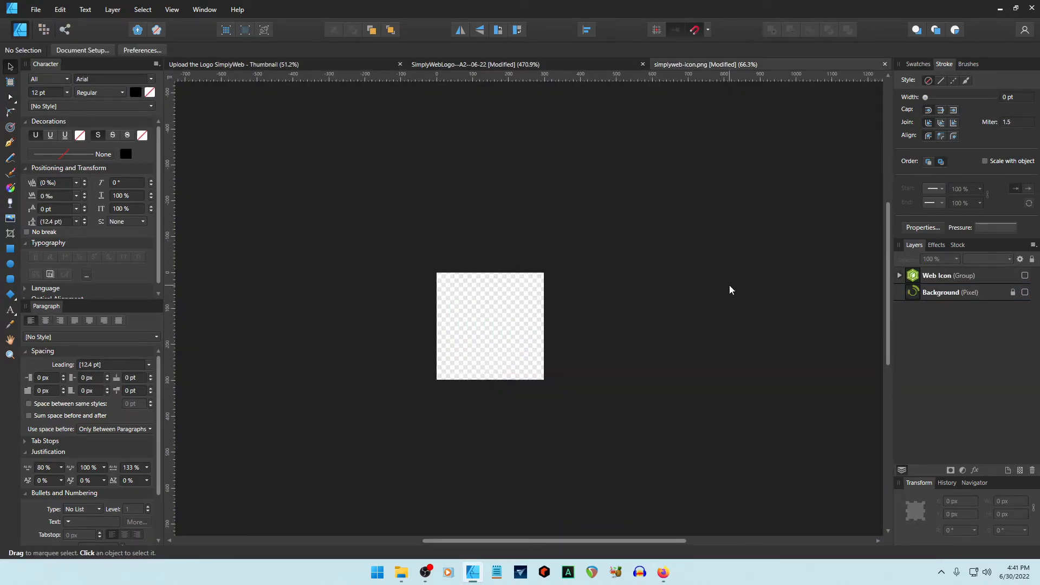
# Step: Paste the grey reversed Web Icon group into simplyweb-icon.png and enlarge it to fill the canvas
pyautogui.hotkey('ctrl', 'v')
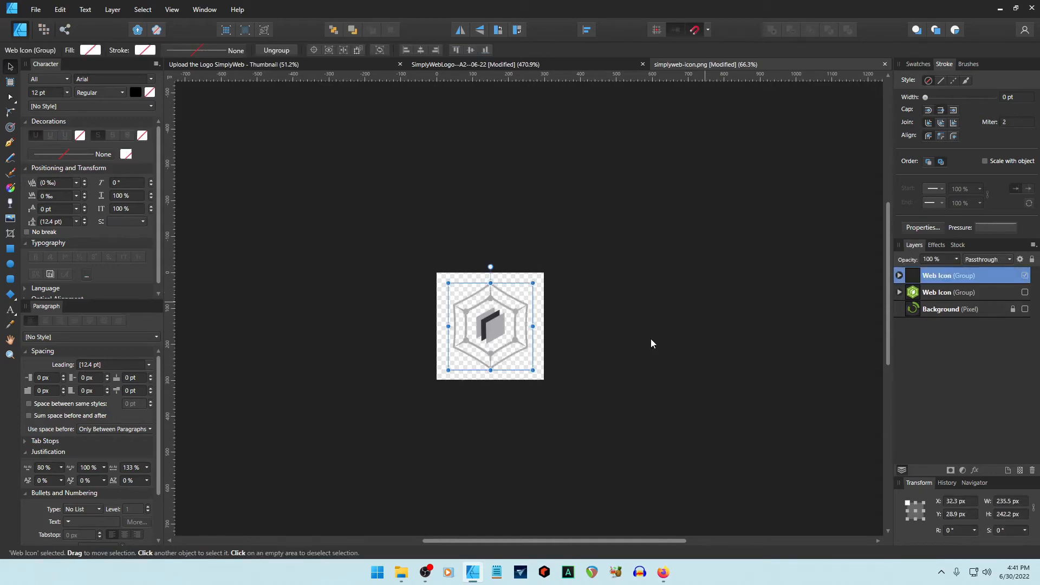
pyautogui.moveTo(533, 372); pyautogui.dragTo(542, 379)
pyautogui.click(615, 367)
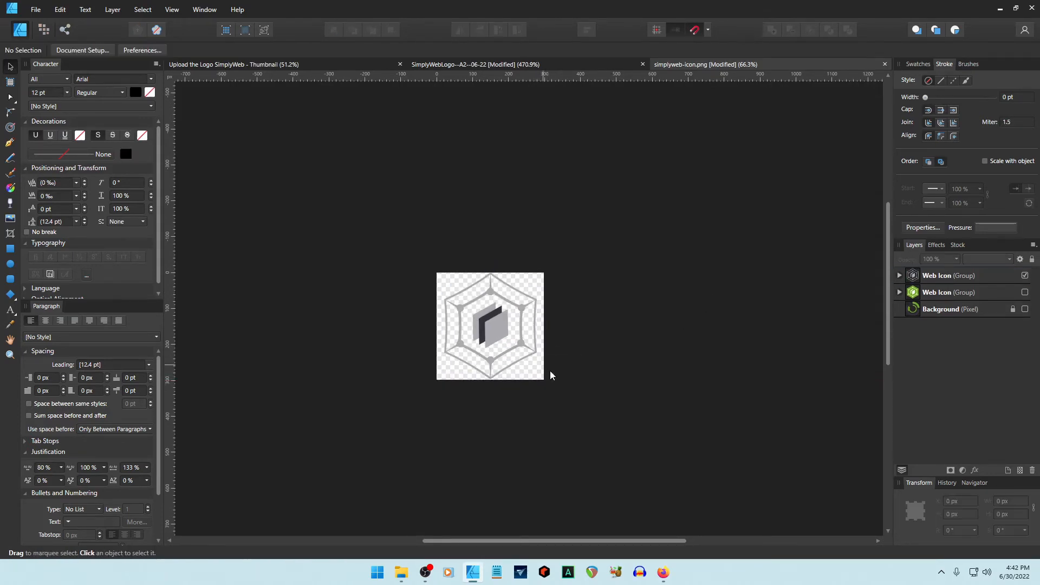
# Step: Start a 300 x 300 px PNG export of the whole document with the reversed icon, checking the export preview first
pyautogui.click(35, 9)
pyautogui.click(44, 200)
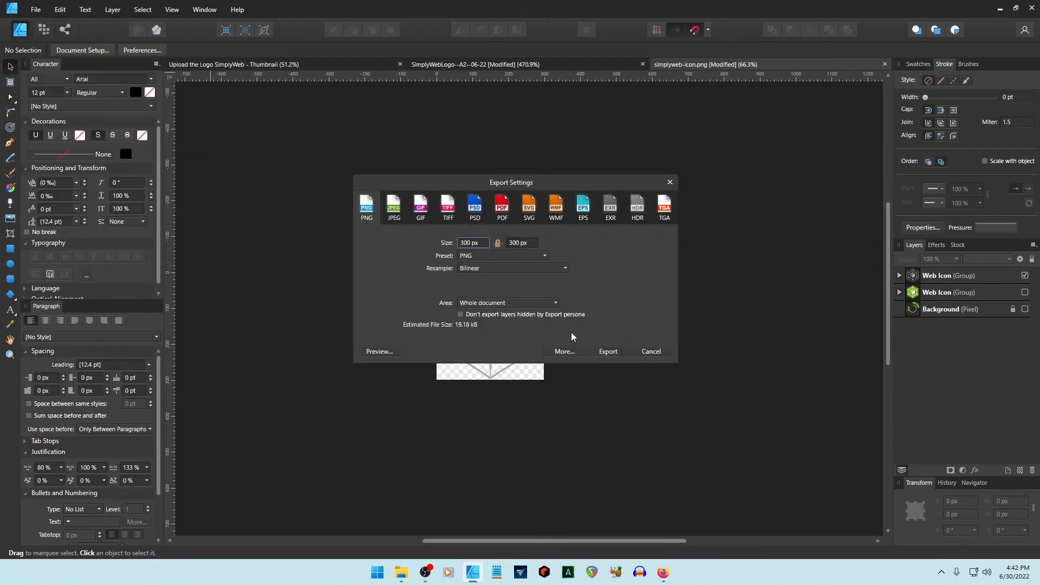
pyautogui.click(378, 353)
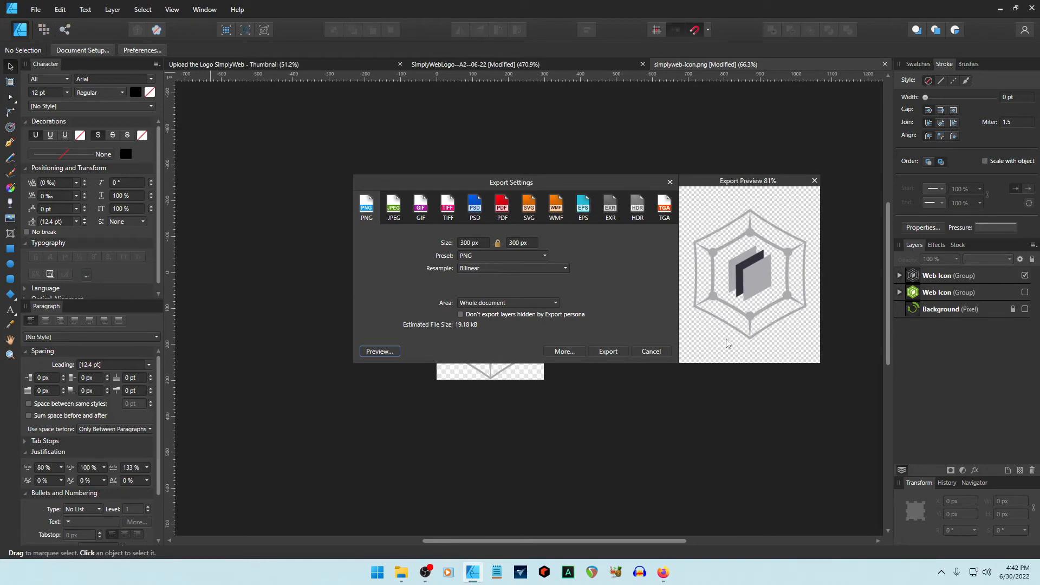
pyautogui.click(815, 181)
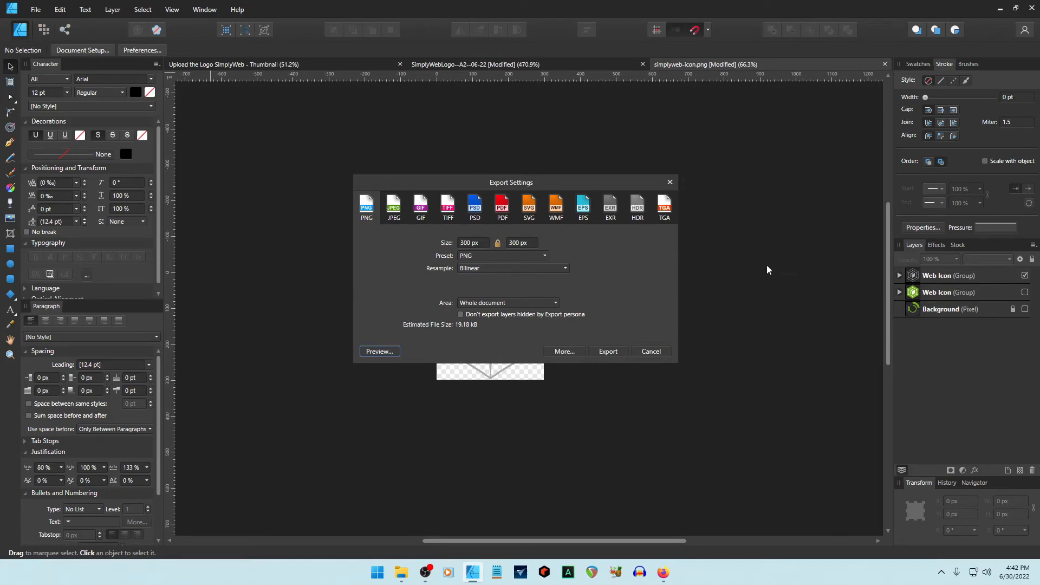
pyautogui.click(608, 352)
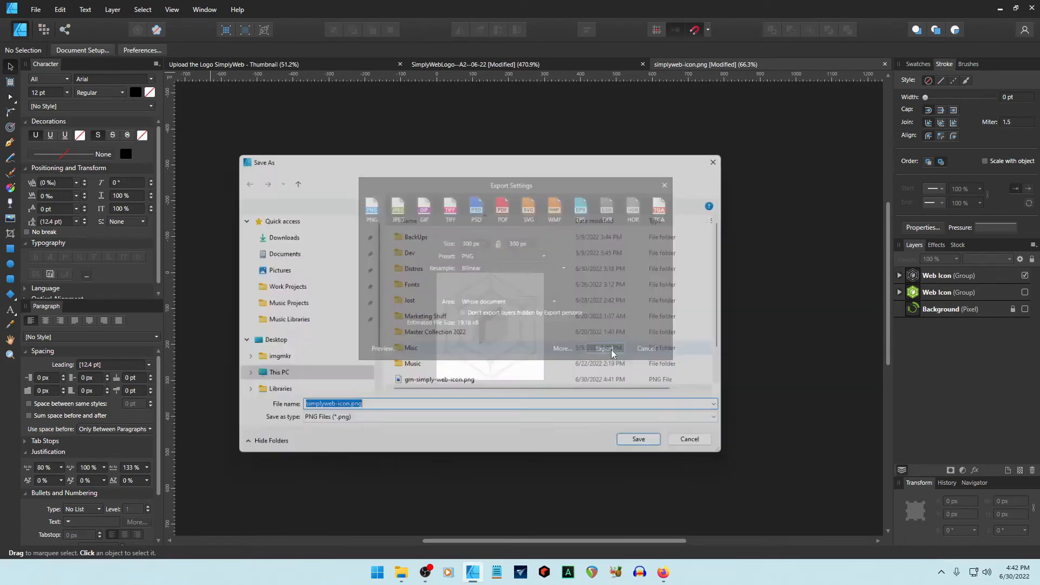
# Step: Save the exported reversed icon in the Downloads folder as rev-simply-web-icon.png
pyautogui.scroll(-1, 560, 353)
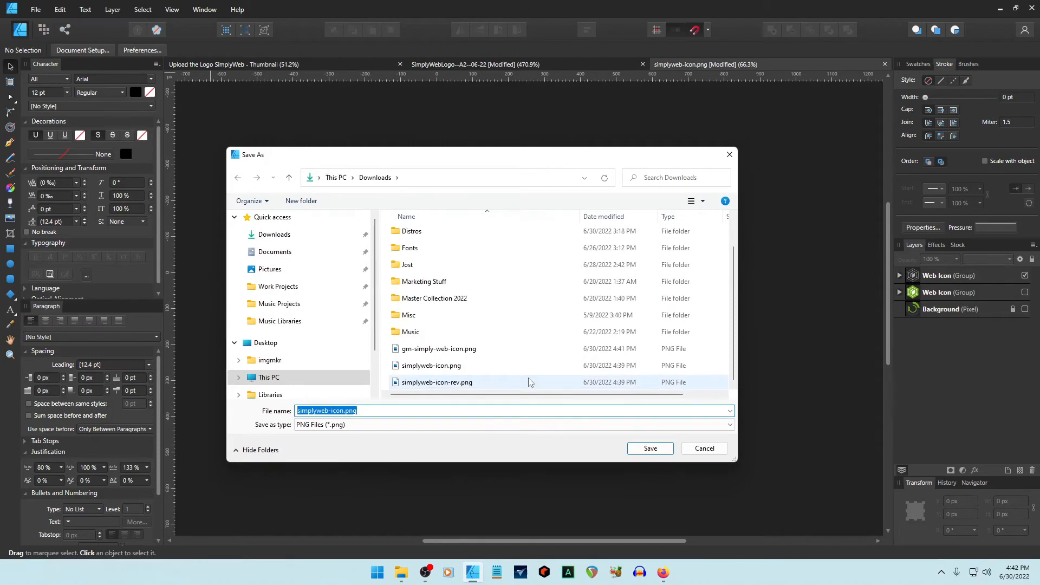
pyautogui.click(434, 384)
pyautogui.click(351, 414)
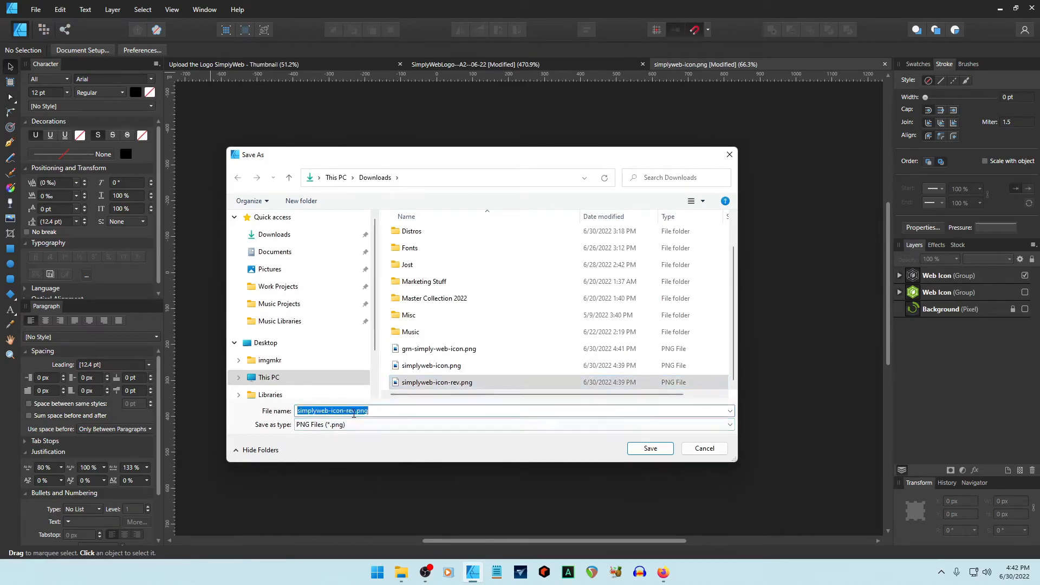
pyautogui.press('Home')
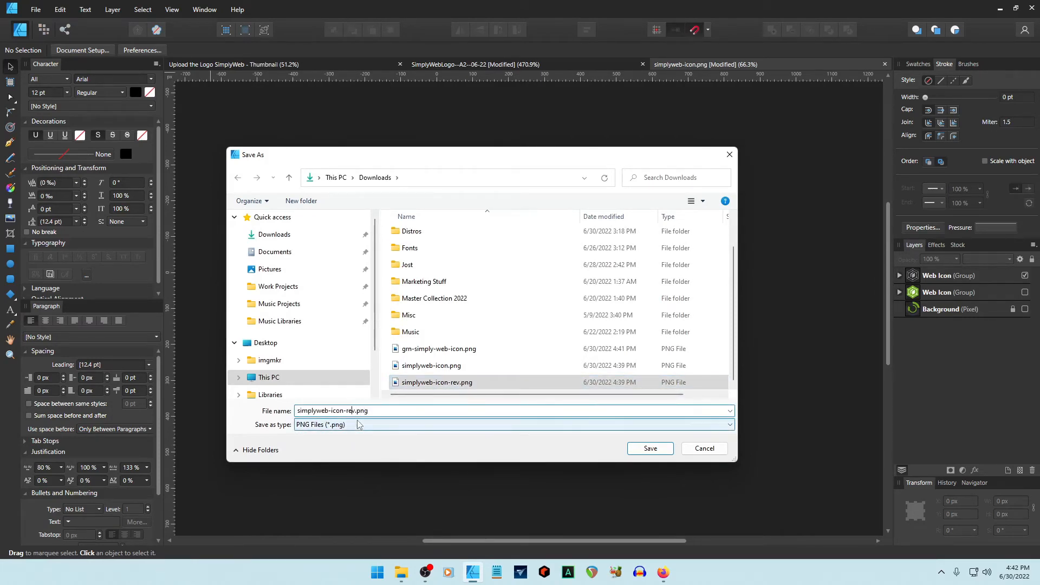
pyautogui.press('BackSpace')
pyautogui.press('BackSpace')
pyautogui.press('BackSpace')
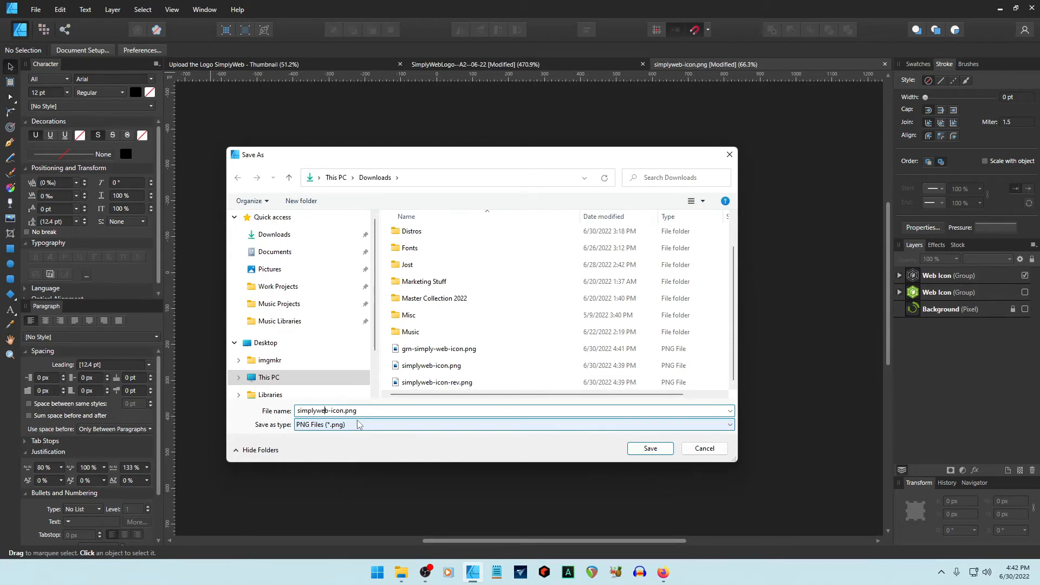
pyautogui.press('Left')
pyautogui.press('Left')
pyautogui.press('Left')
pyautogui.write('-')
pyautogui.press('Home')
pyautogui.write('rev-')
pyautogui.press('Return')
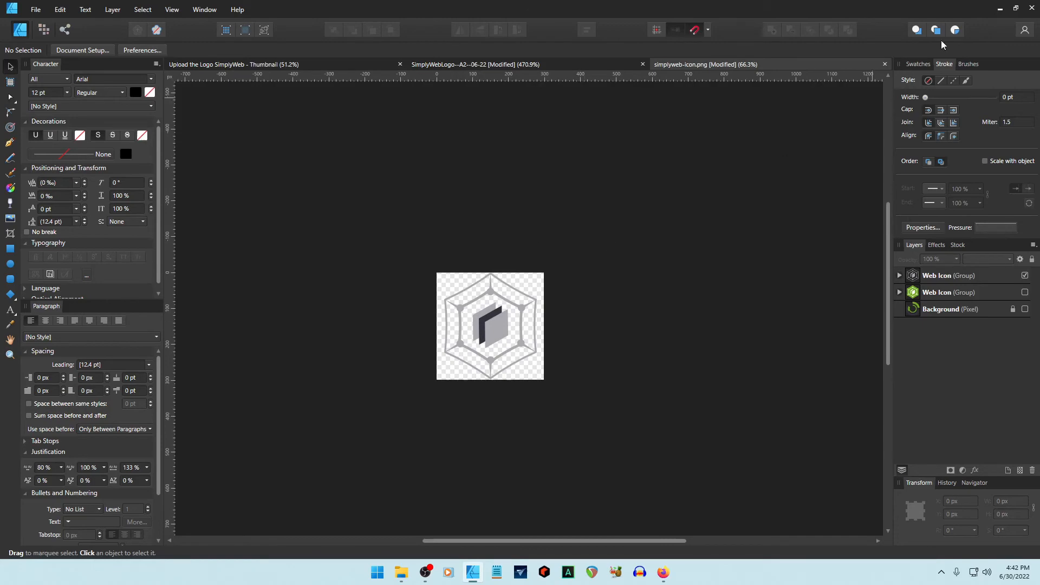
# Step: Minimize Affinity Designer and switch to the Oxygen editor in Firefox, showing the page header with the old logo
pyautogui.click(1001, 9)
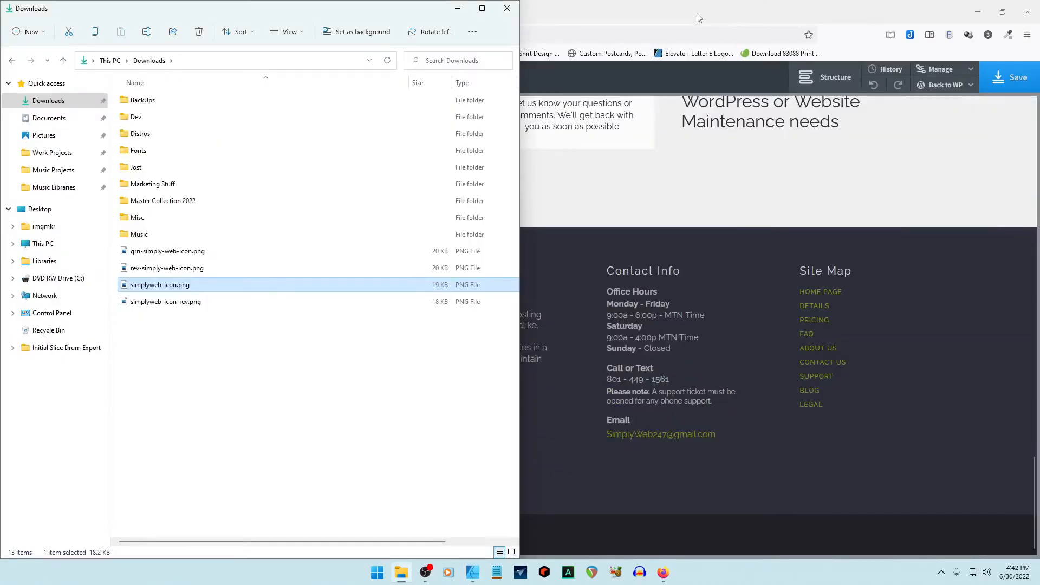
pyautogui.click(699, 18)
pyautogui.scroll(5, 629, 167)
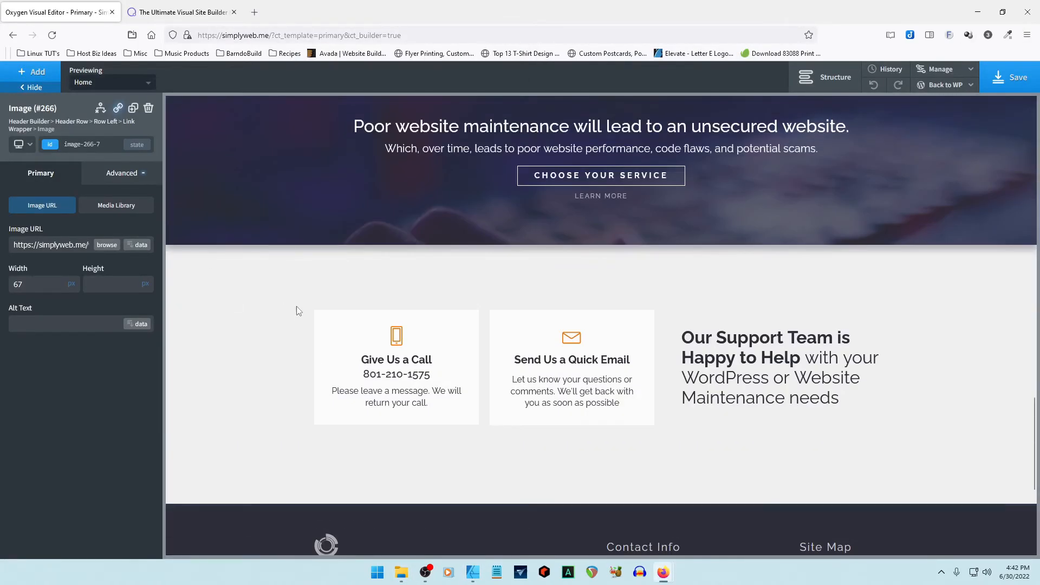
pyautogui.scroll(10, 297, 310)
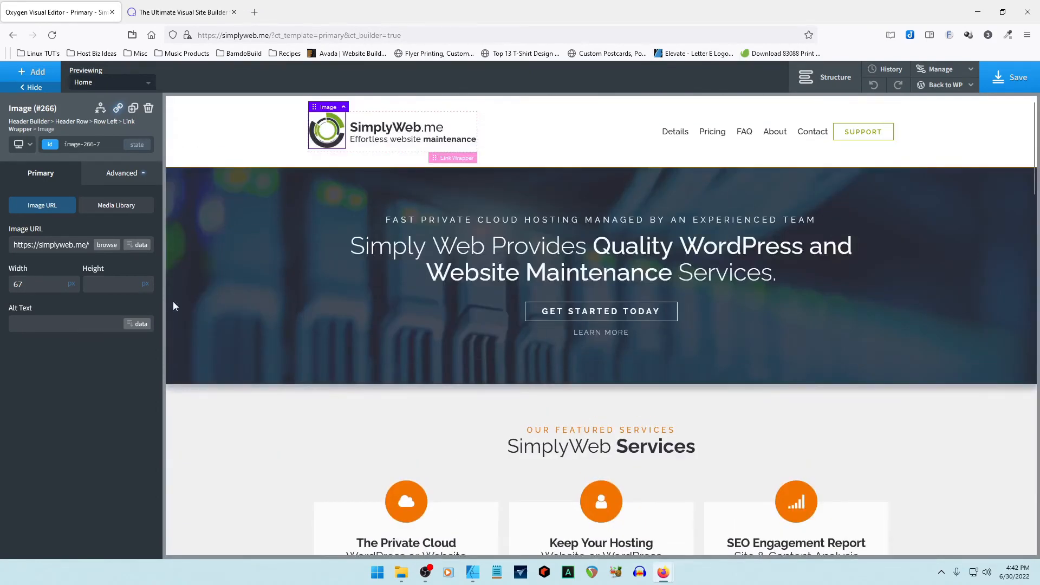
# Step: Replace the header logo image by uploading grn-simply-web-icon.png from the Downloads folder and selecting it
pyautogui.click(106, 246)
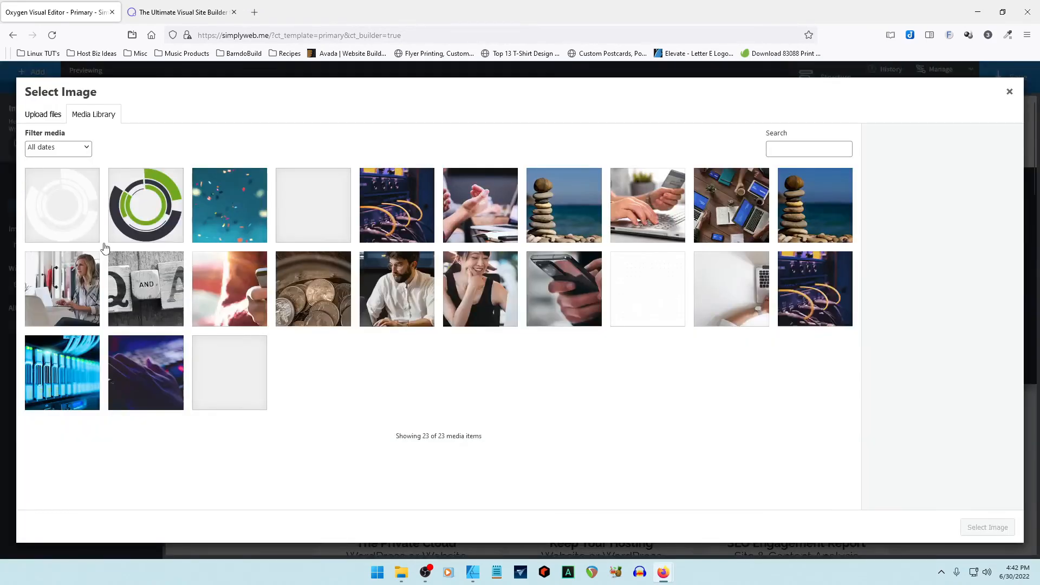
pyautogui.click(47, 118)
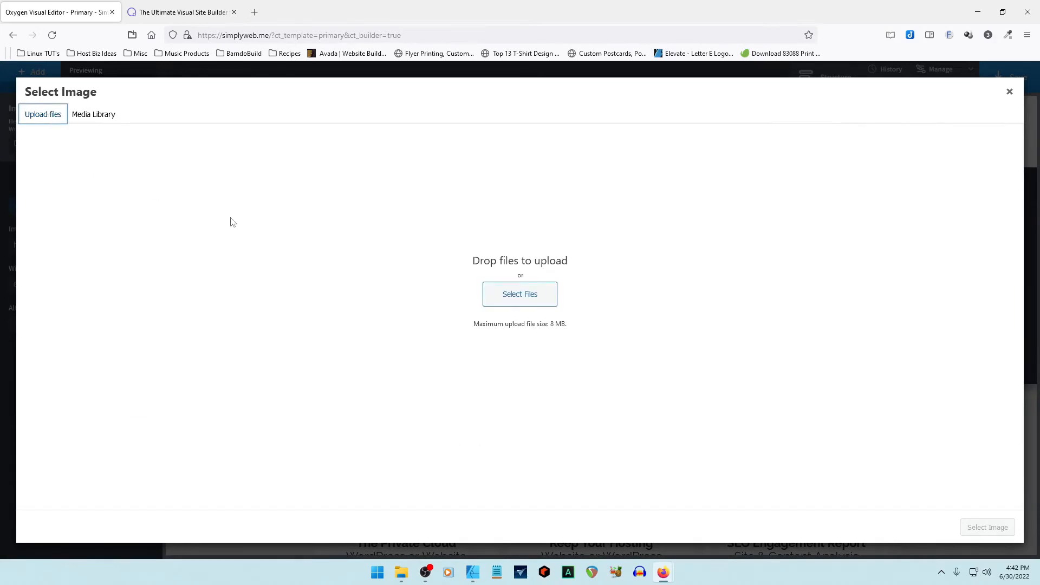
pyautogui.click(547, 299)
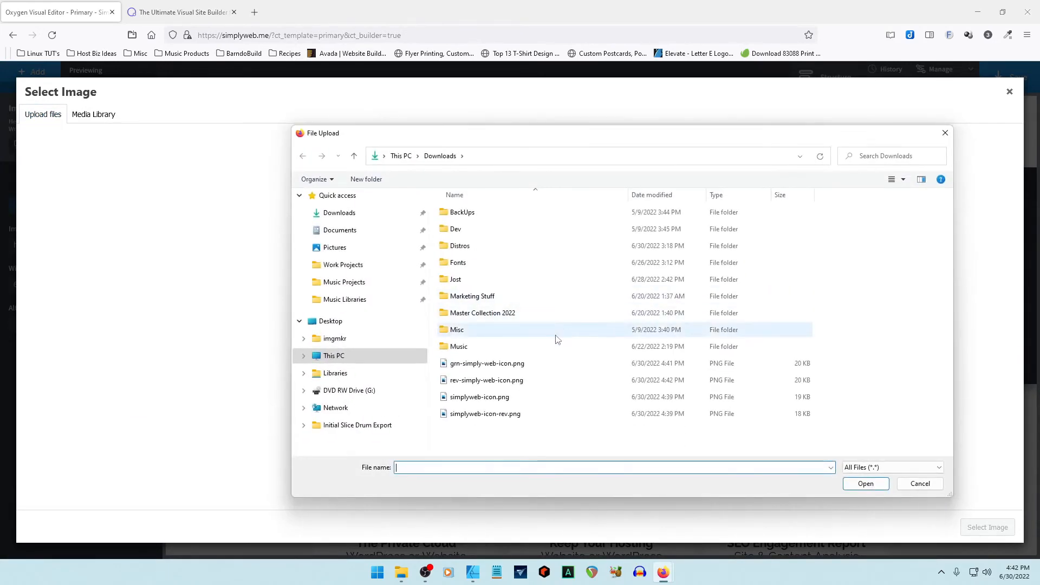
pyautogui.click(486, 365)
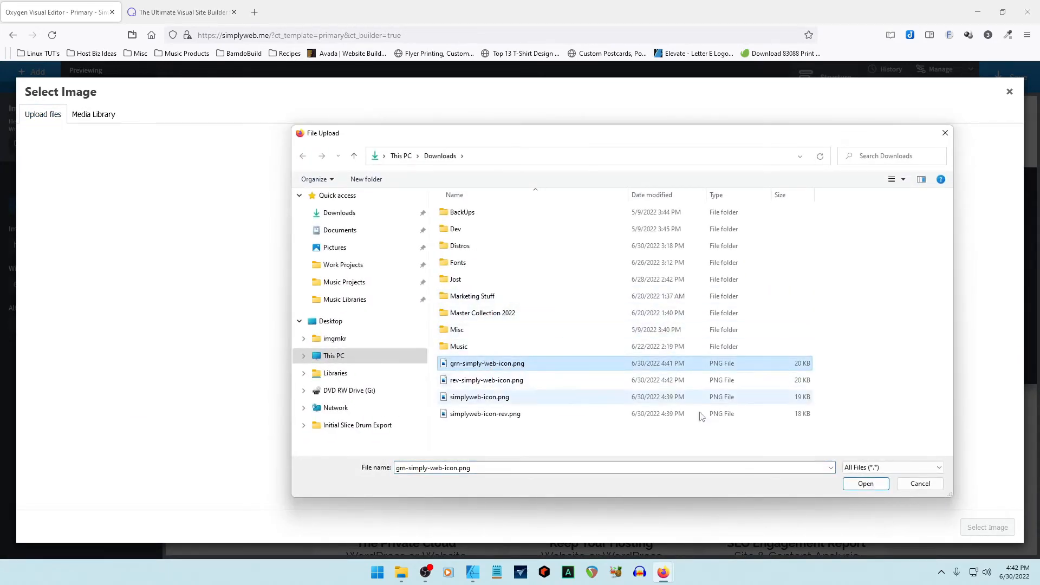
pyautogui.click(865, 483)
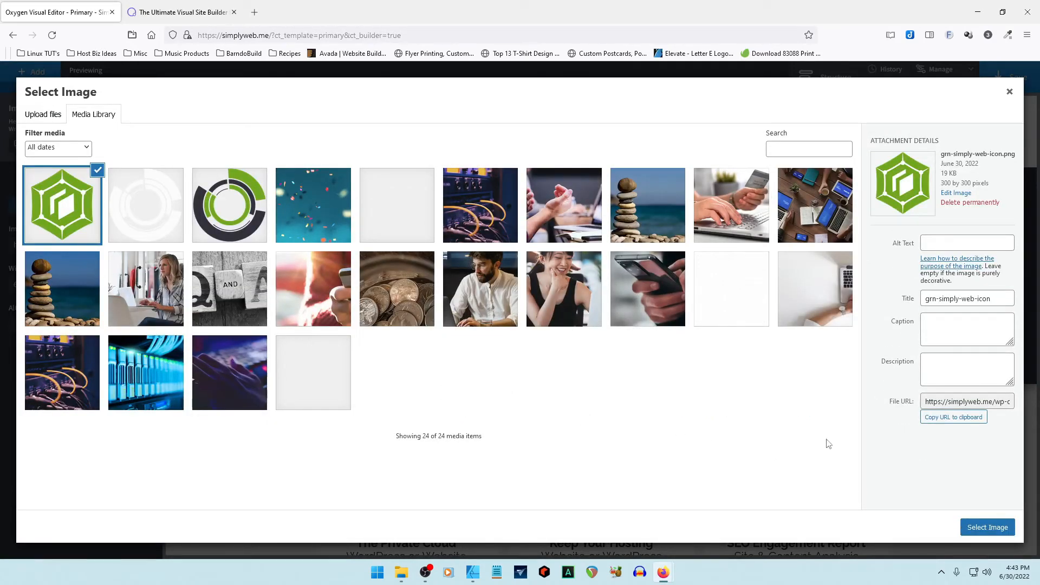
pyautogui.click(984, 527)
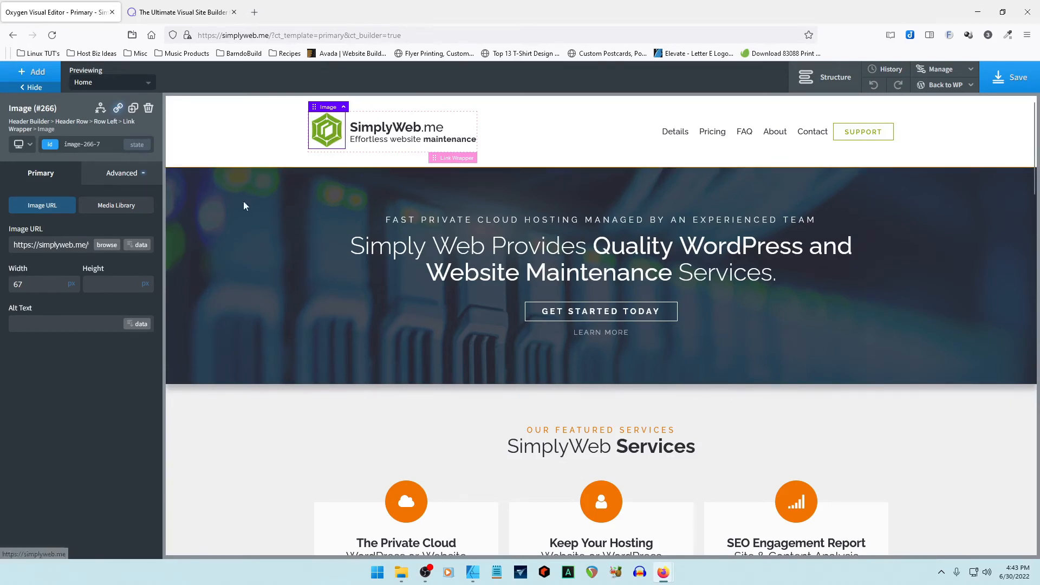
# Step: Set the header logo's width to 70 px and save the template
pyautogui.doubleClick(47, 282)
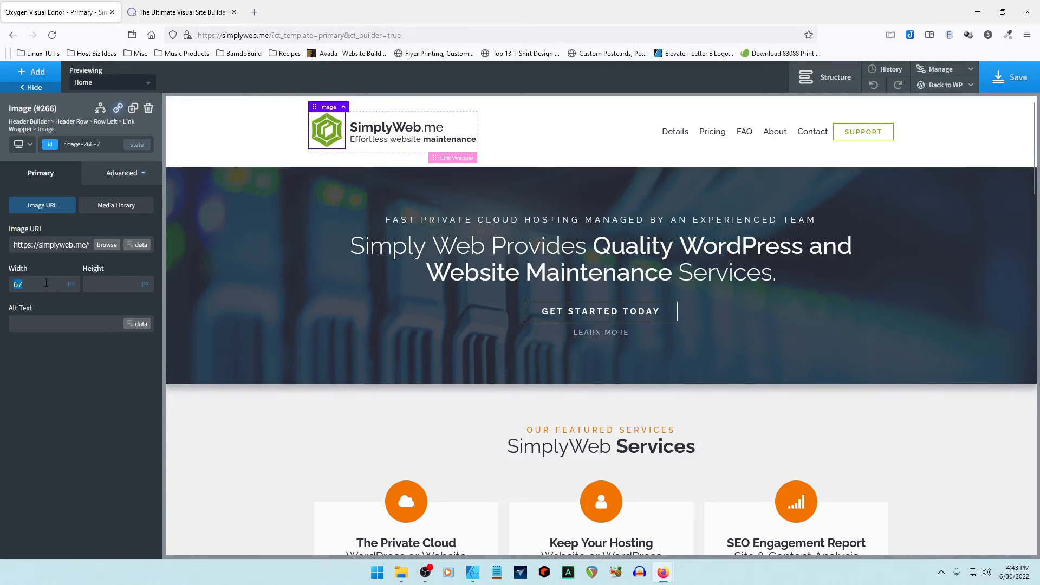
pyautogui.write('70')
pyautogui.press('Up')
pyautogui.press('Up')
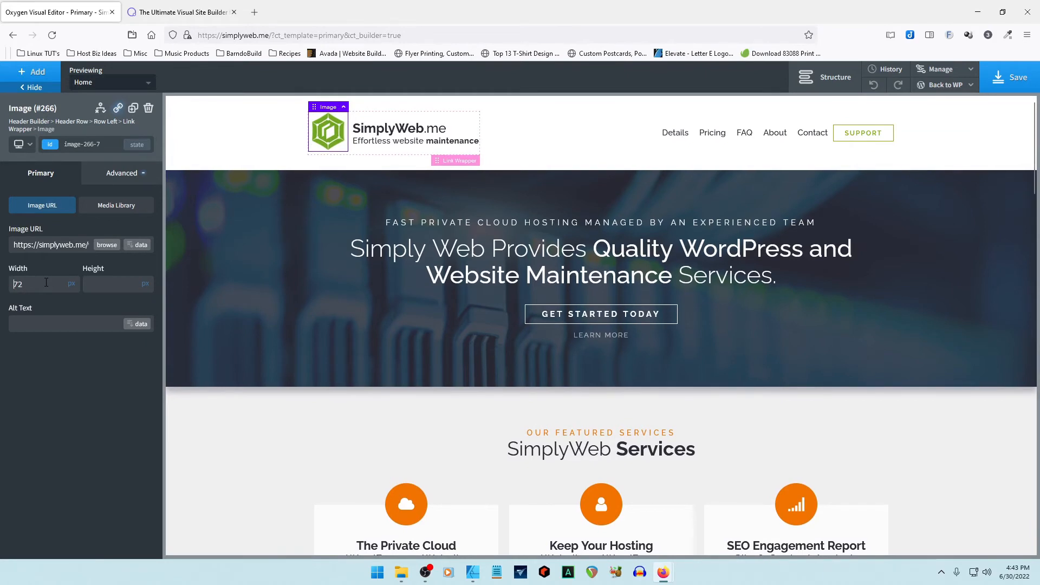
pyautogui.press('Down')
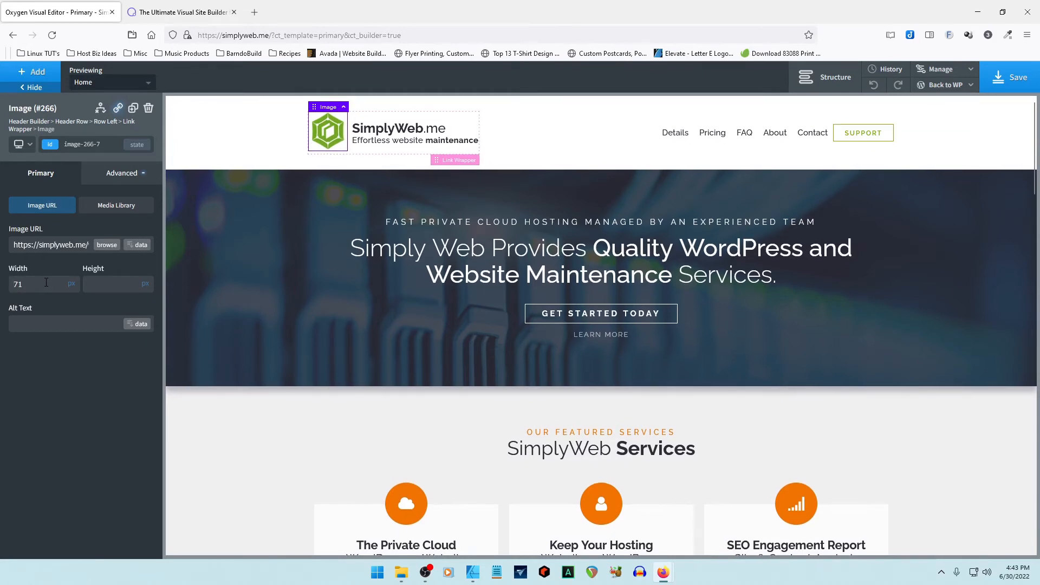
pyautogui.press('Down')
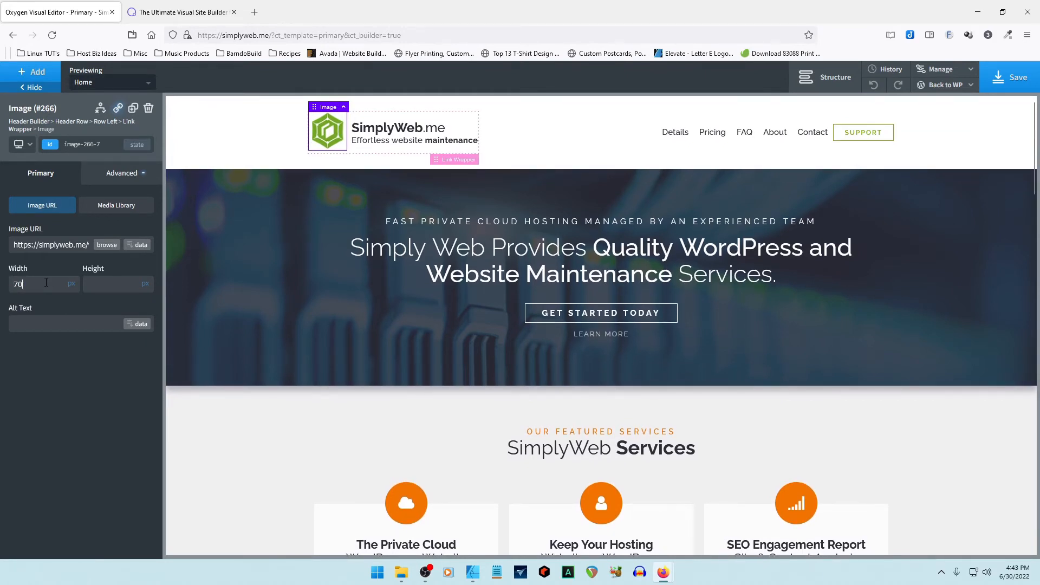
pyautogui.click(1020, 81)
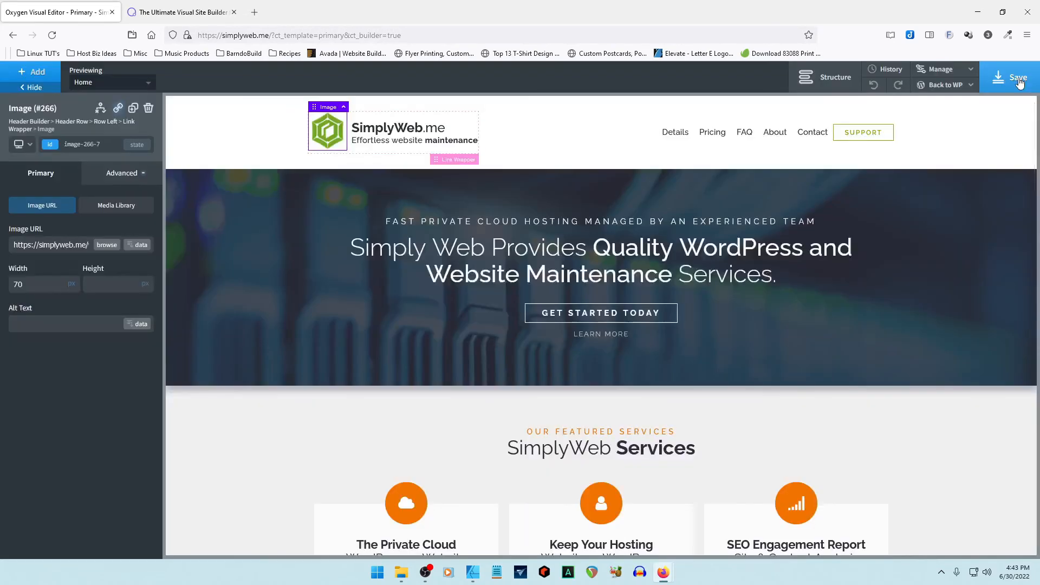
# Step: Examine the PHP & HTML code of the footer logo's code block to see how its image is referenced, and collapse the code editor
pyautogui.scroll(-10, 719, 302)
pyautogui.scroll(-10, 719, 302)
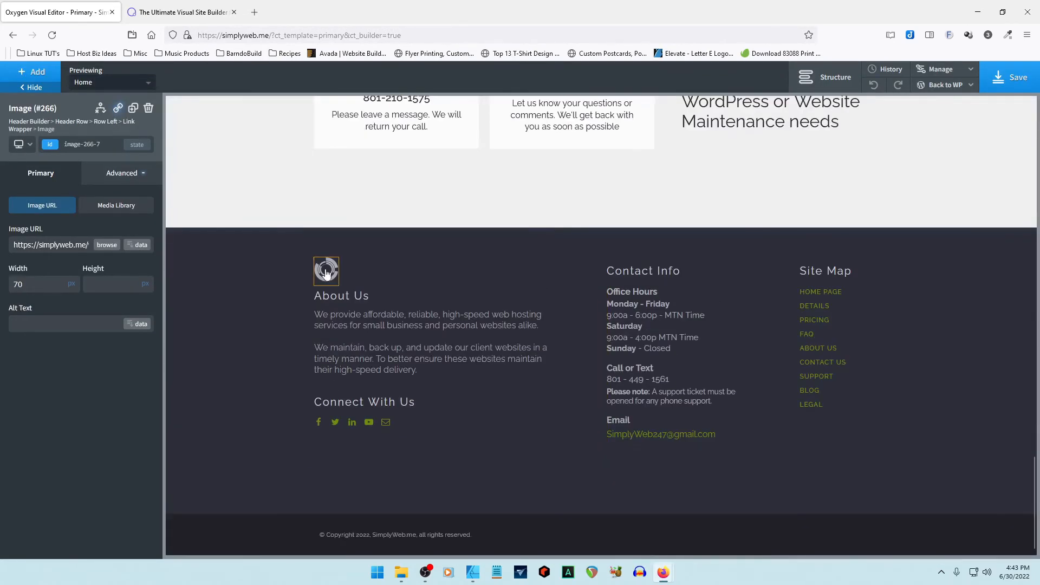
pyautogui.click(328, 277)
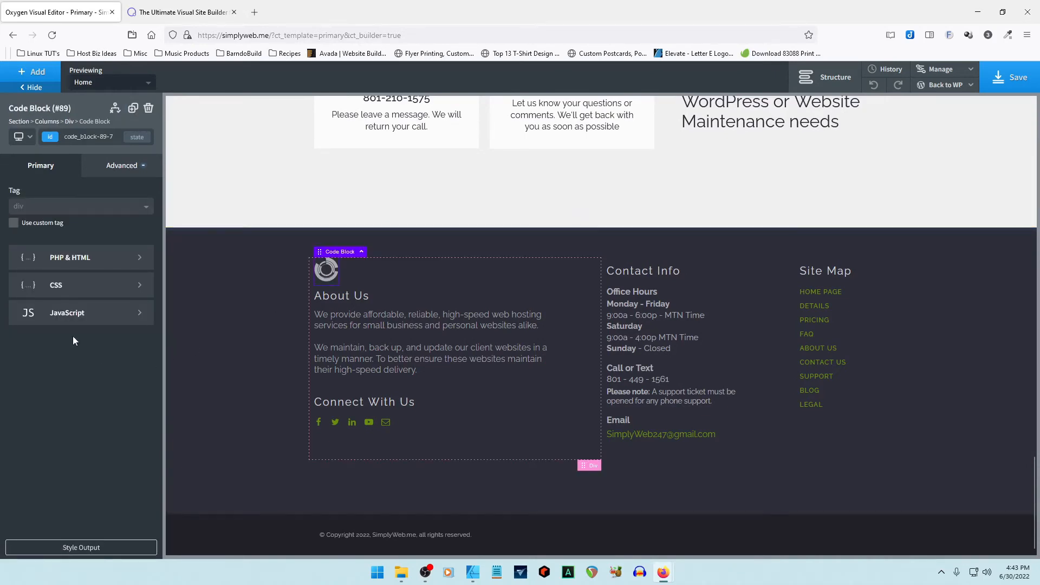
pyautogui.click(83, 261)
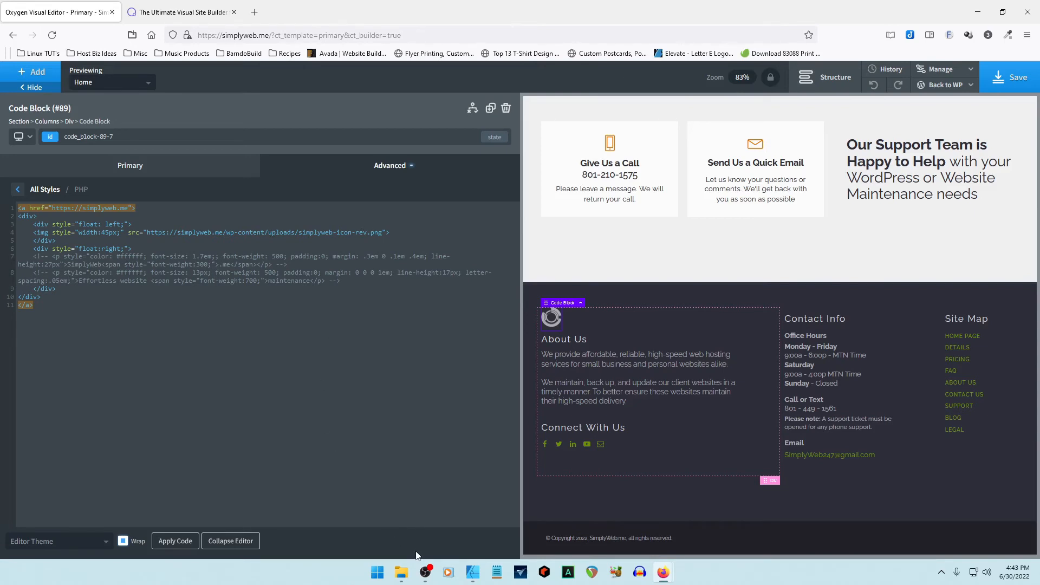
pyautogui.moveTo(402, 572)
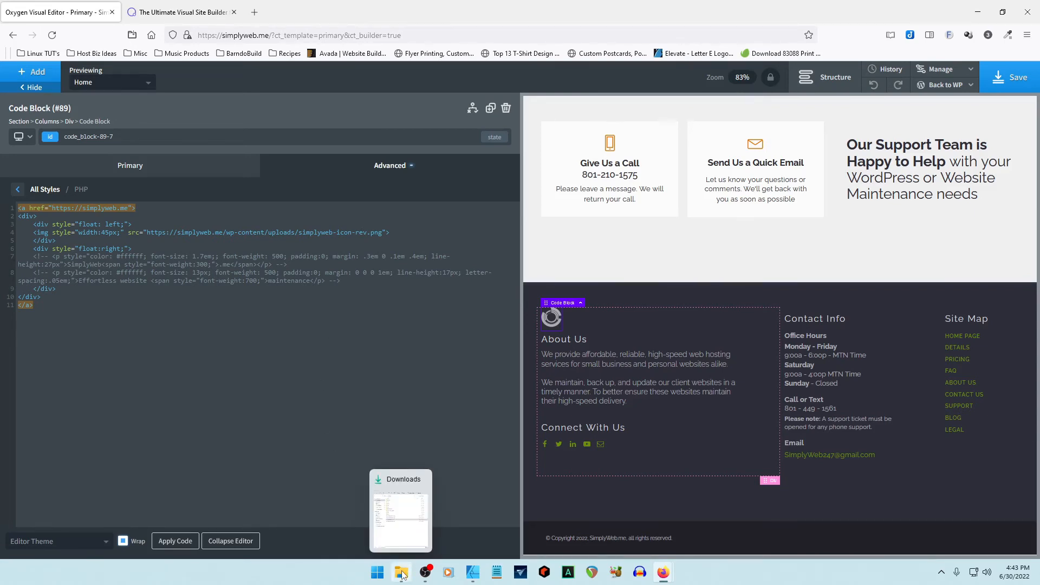
pyautogui.click(230, 541)
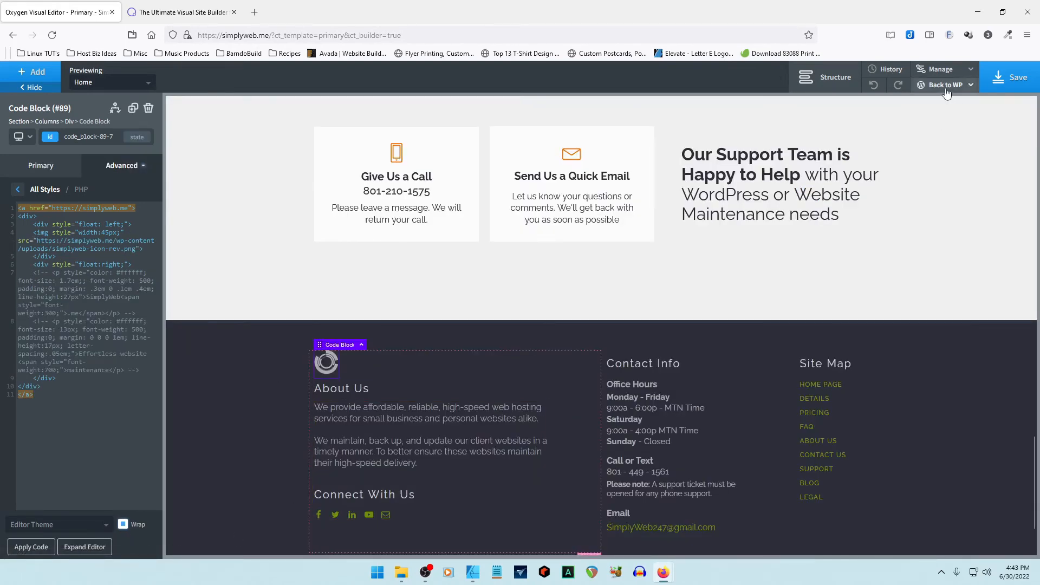
# Step: Leave the Oxygen editor for the live site and open the WordPress Media Library
pyautogui.moveTo(947, 91)
pyautogui.click(924, 121)
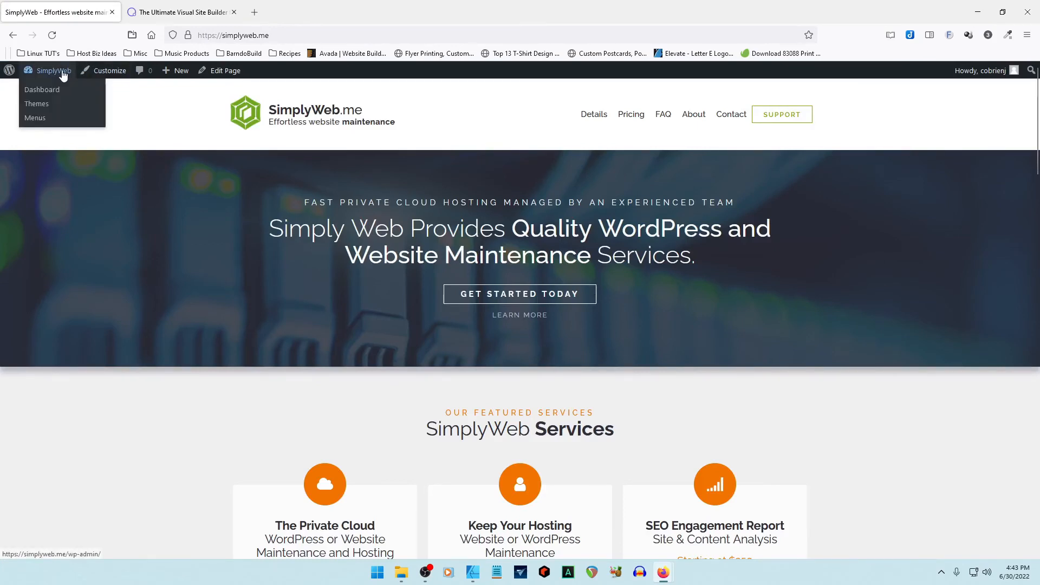
pyautogui.click(60, 73)
pyautogui.moveTo(32, 183)
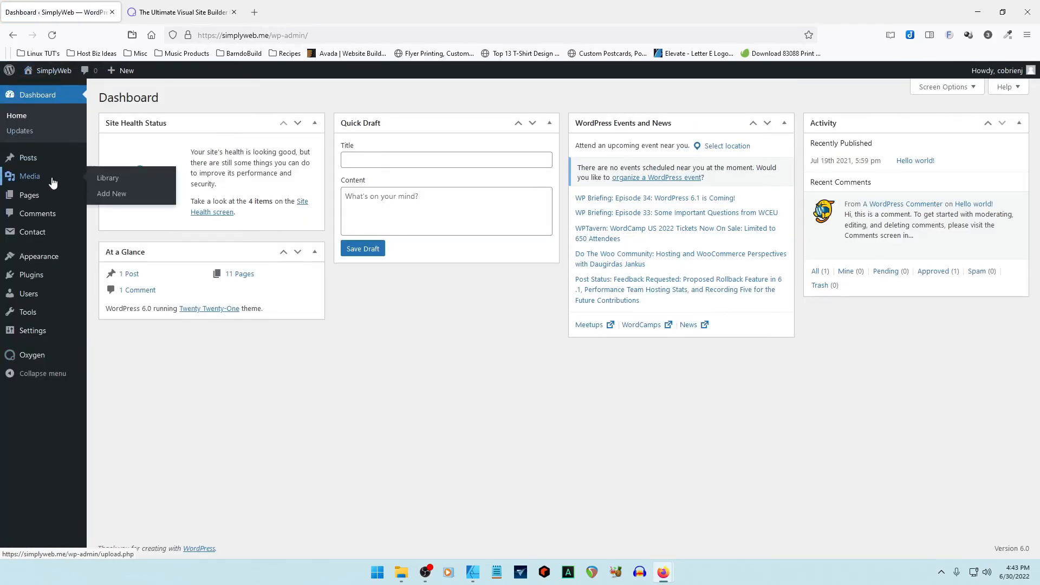
pyautogui.click(111, 182)
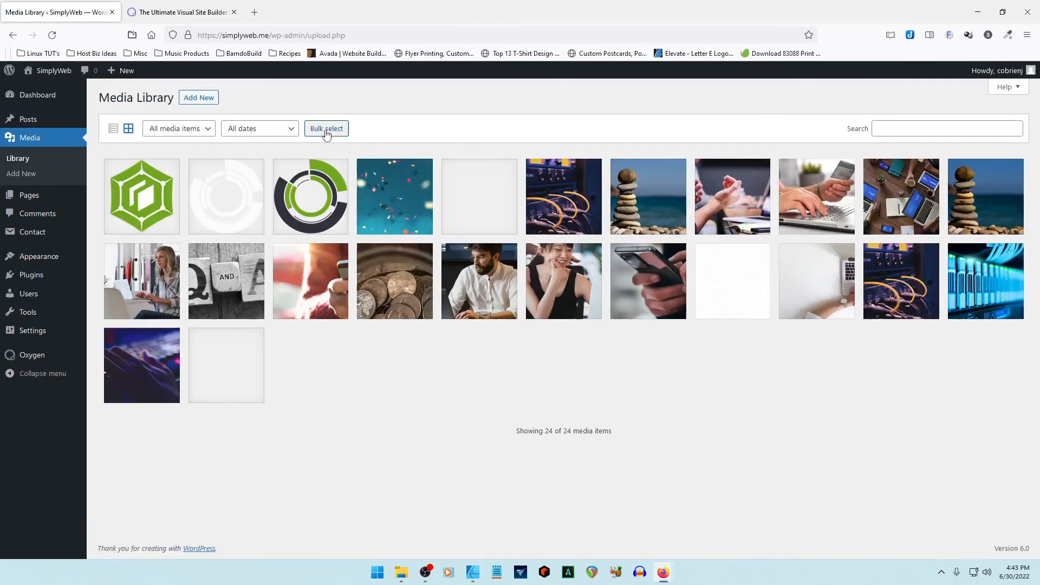
# Step: Upload rev-simply-web-icon.png from the Downloads folder to the Media Library, copying its full file name in the file dialog first
pyautogui.click(198, 100)
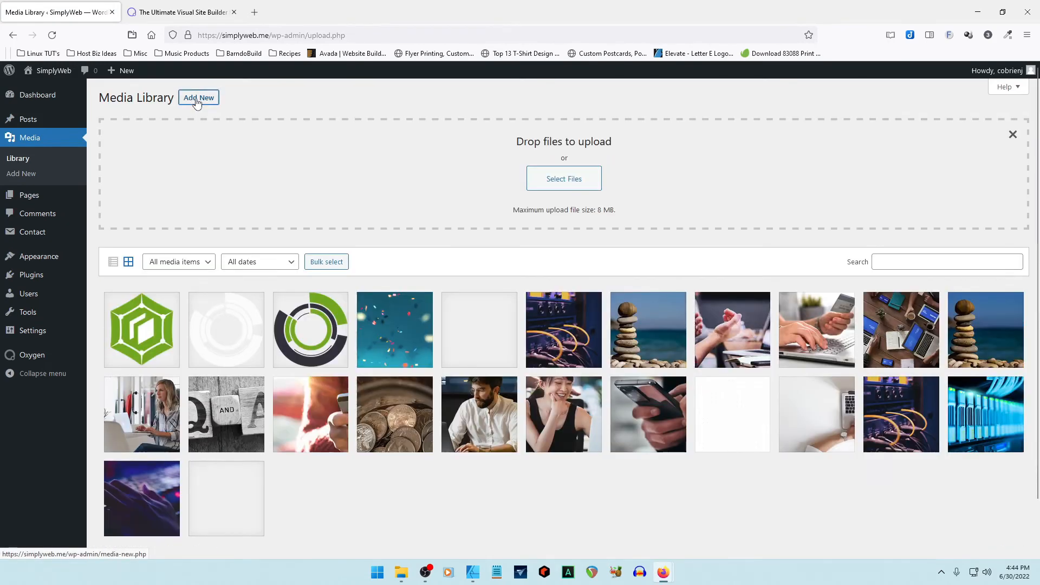
pyautogui.click(579, 176)
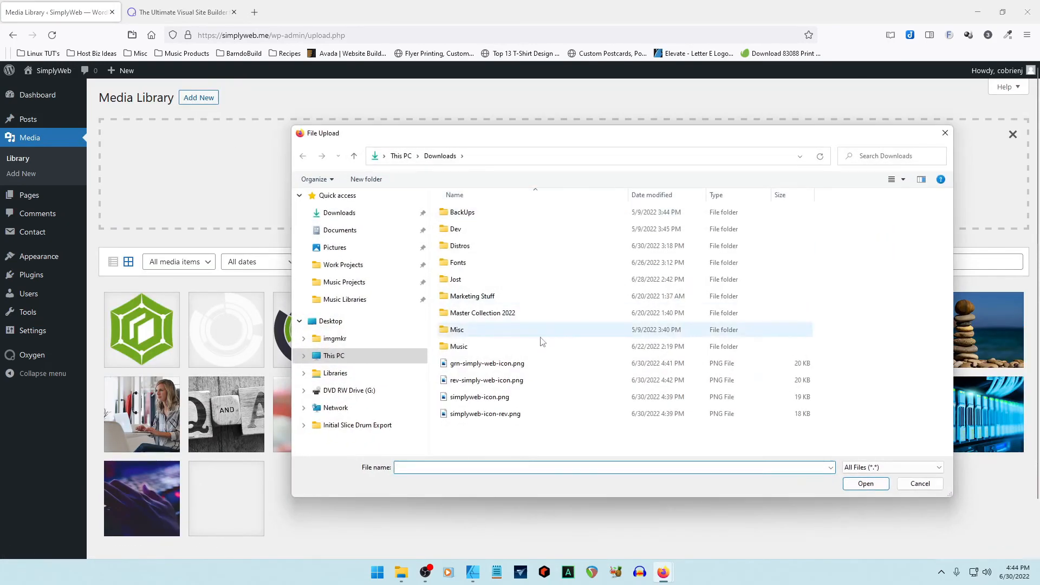
pyautogui.click(501, 382)
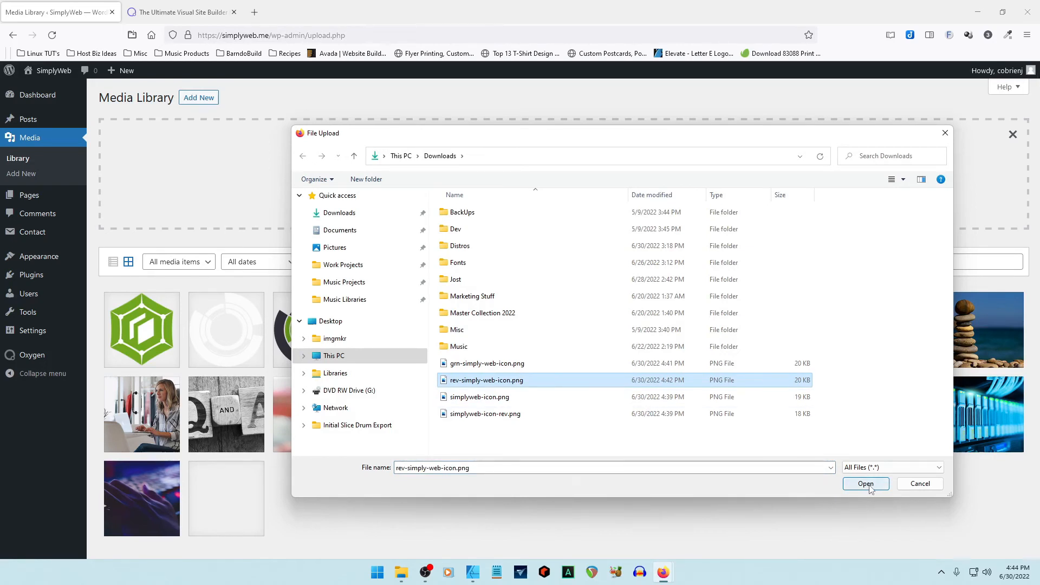
pyautogui.click(500, 381)
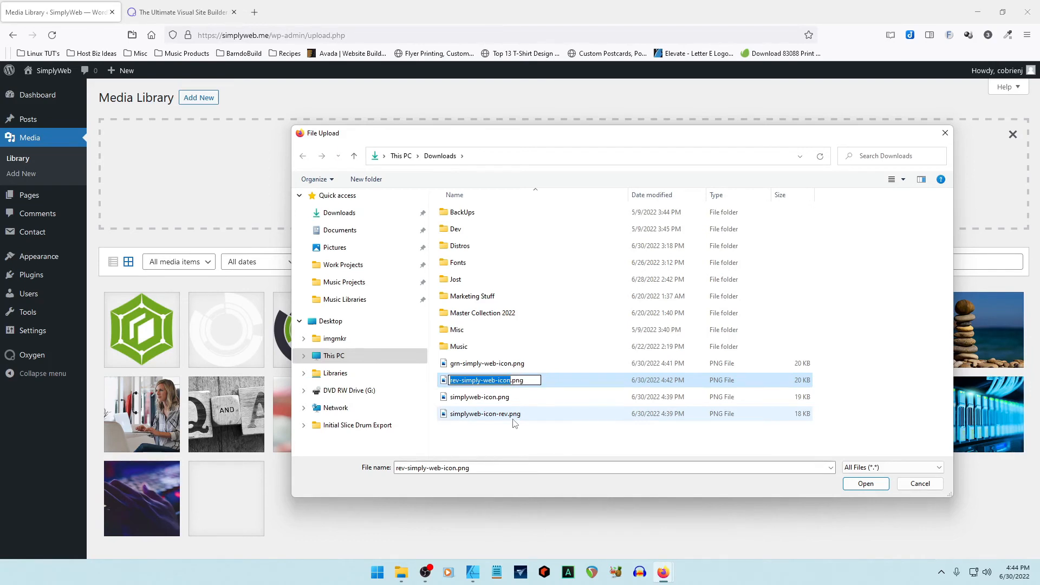
pyautogui.hotkey('ctrl', 'a')
pyautogui.hotkey('ctrl', 'c')
pyautogui.click(612, 445)
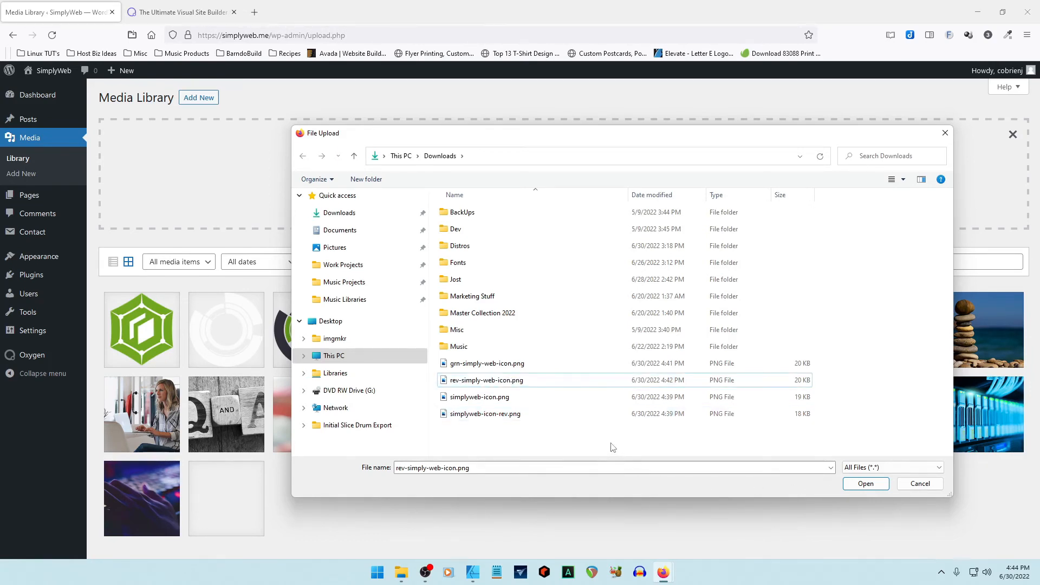
pyautogui.click(492, 382)
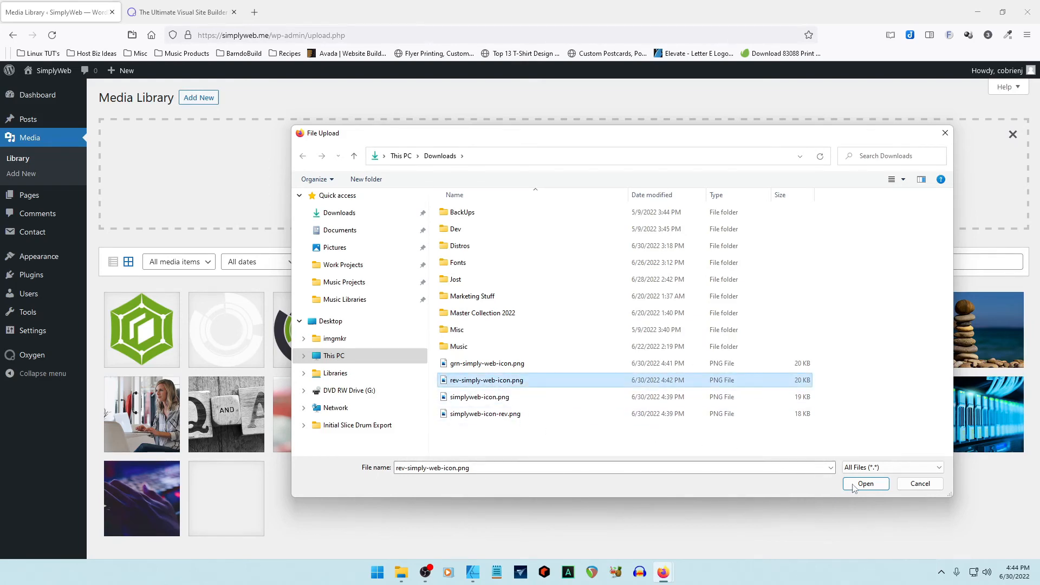
pyautogui.click(871, 486)
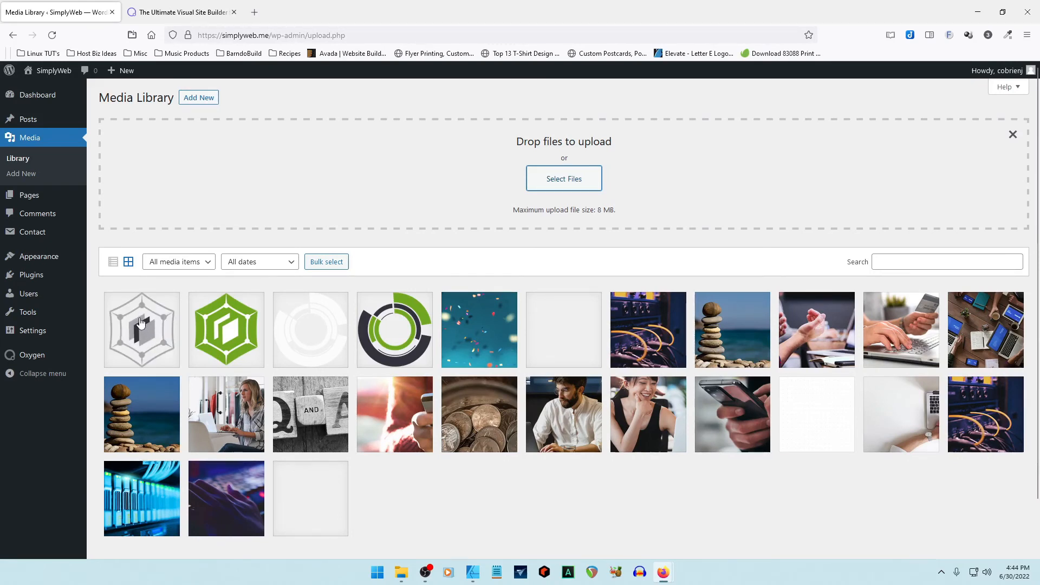
# Step: Open the Primary template in the Oxygen editor from the Oxygen templates list
pyautogui.moveTo(33, 355)
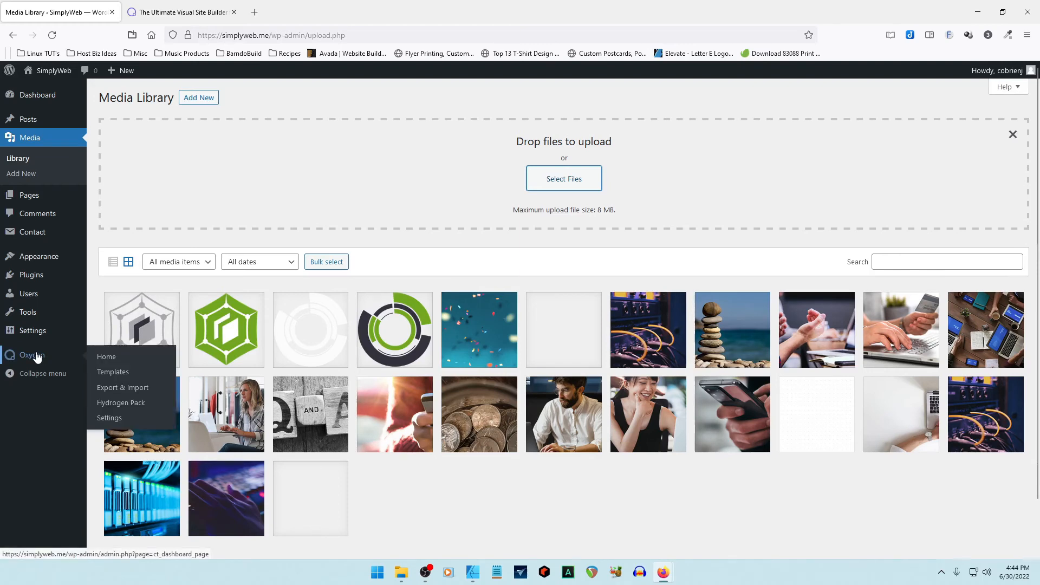
pyautogui.click(115, 373)
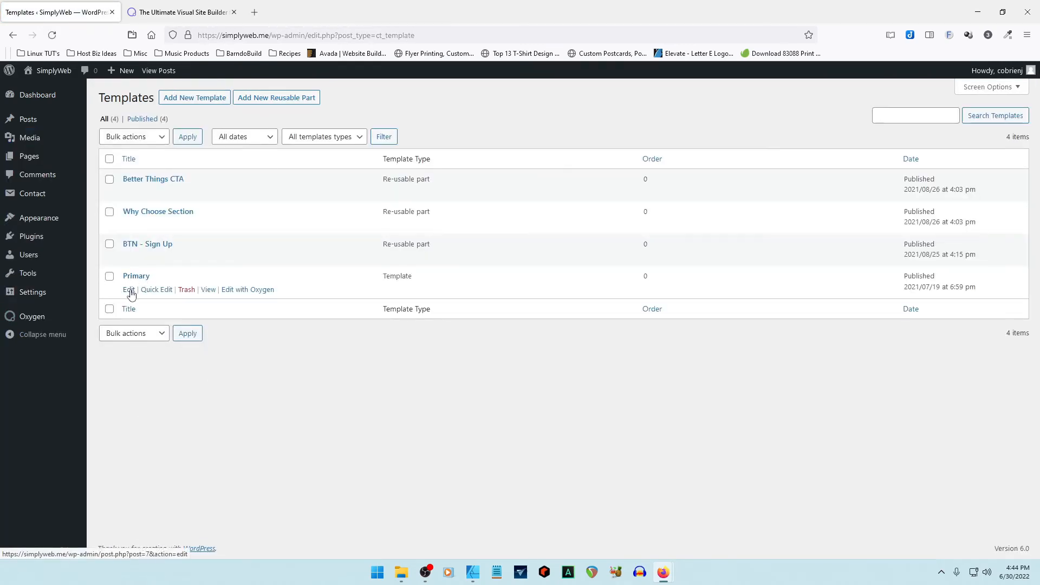
pyautogui.click(130, 291)
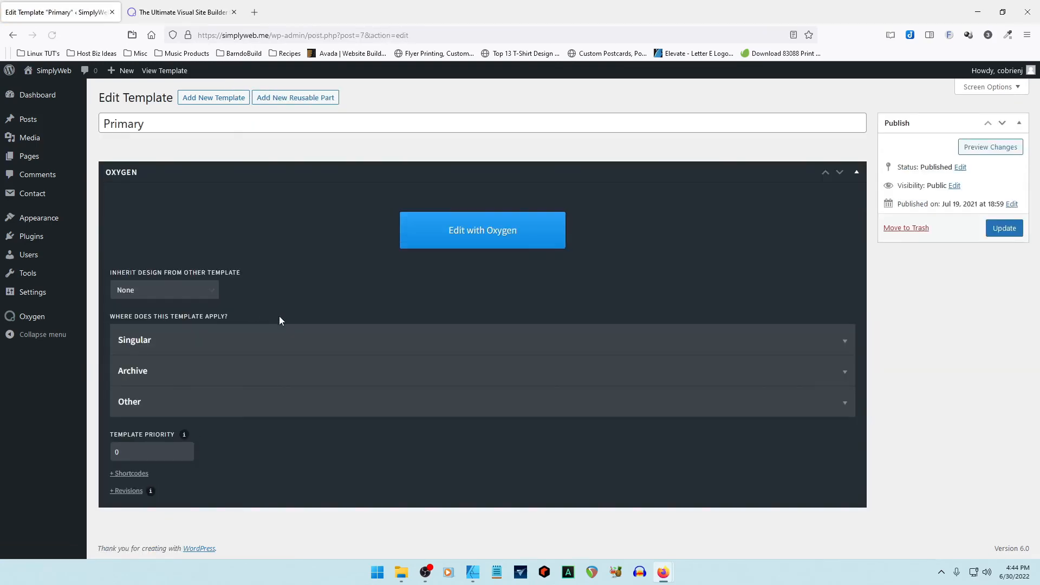
pyautogui.click(476, 237)
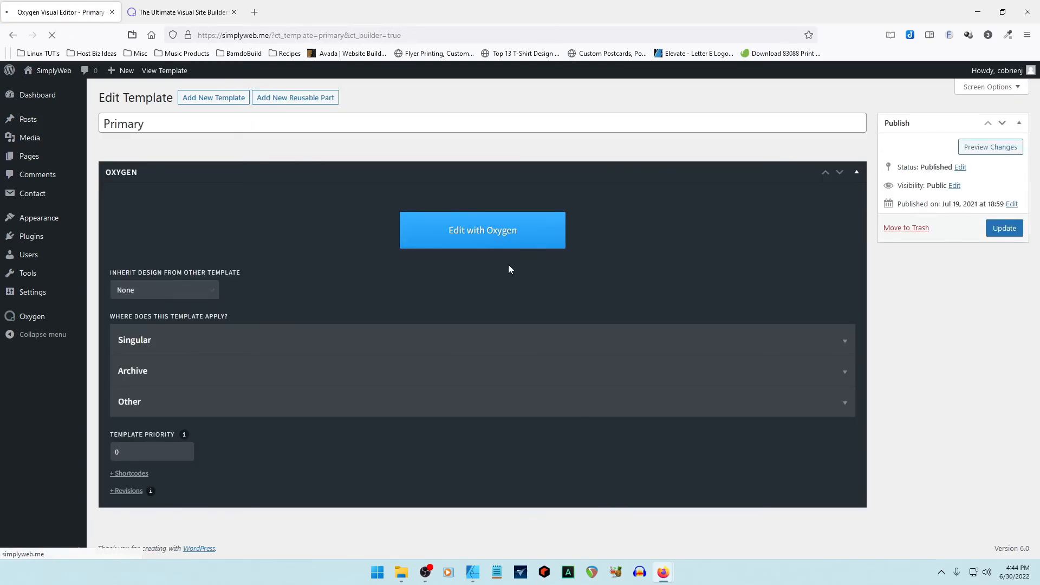
# Step: Select the footer logo's code block and open its PHP & HTML code for editing
pyautogui.scroll(-20, 506, 265)
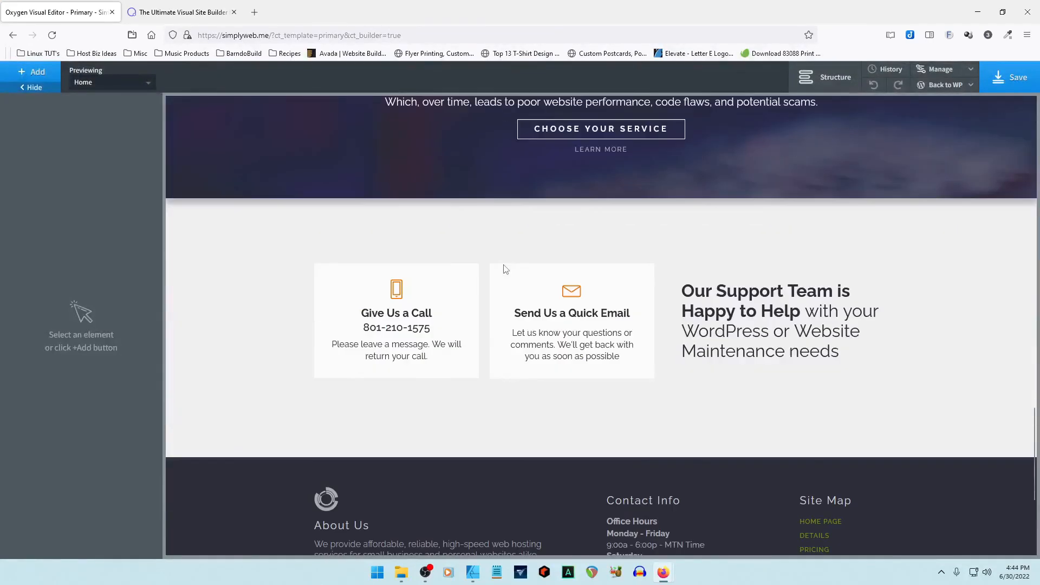
pyautogui.scroll(-4, 506, 270)
pyautogui.click(326, 271)
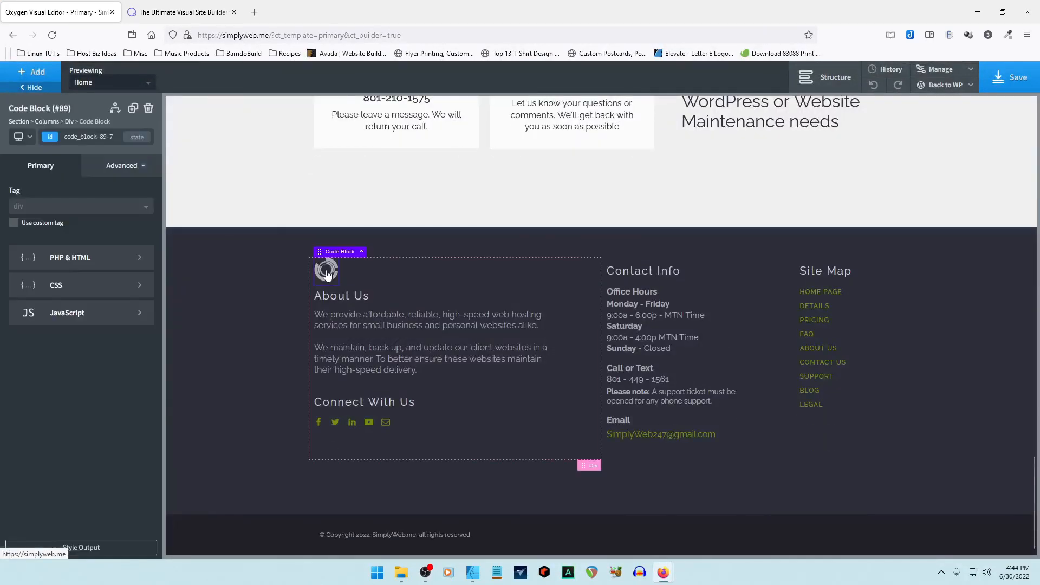
pyautogui.click(78, 260)
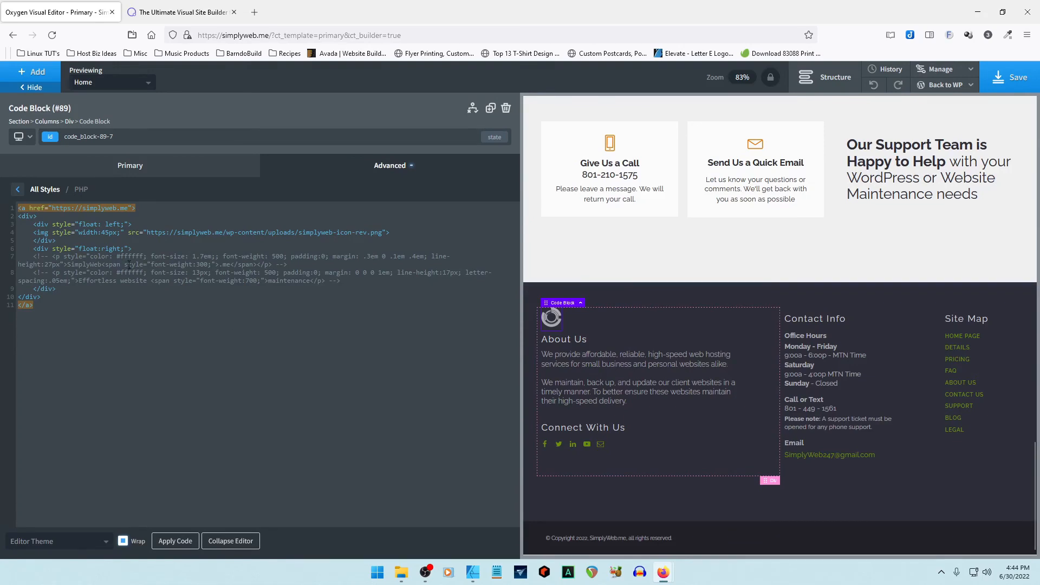
# Step: Replace the footer logo's image file name with rev-simply-web-icon.png, set its width to 65px, and apply the code
pyautogui.click(110, 233)
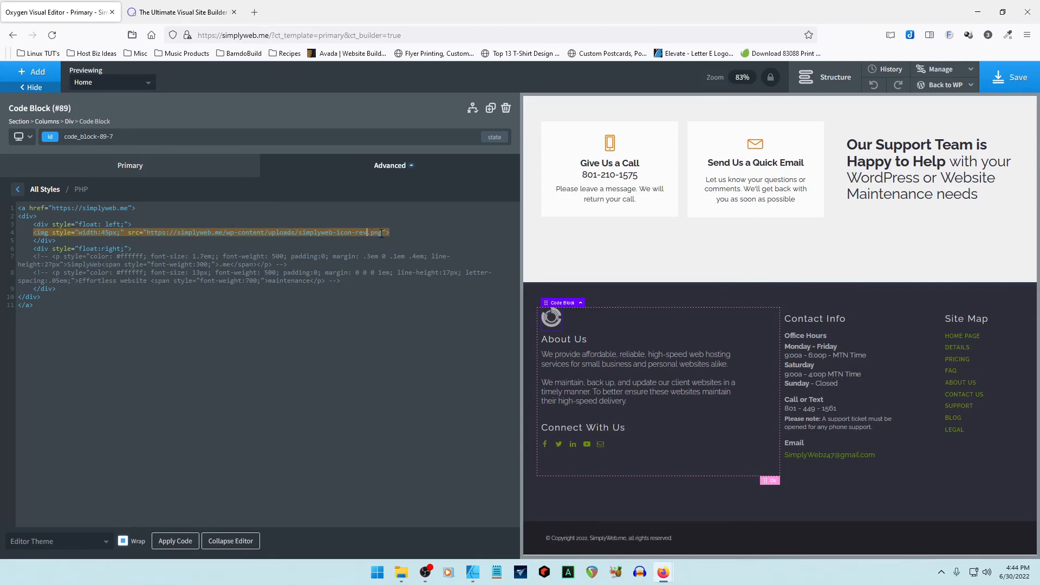
pyautogui.hotkey('shift', 'Left')
pyautogui.hotkey('shift', 'Left')
pyautogui.hotkey('shift', 'Left')
pyautogui.hotkey('shift', 'Left')
pyautogui.hotkey('shift', 'Left')
pyautogui.hotkey('shift', 'Left')
pyautogui.hotkey('shift', 'Left')
pyautogui.hotkey('shift', 'Left')
pyautogui.hotkey('shift', 'Left')
pyautogui.hotkey('shift', 'Left')
pyautogui.hotkey('shift', 'Left')
pyautogui.hotkey('shift', 'Left')
pyautogui.hotkey('shift', 'Left')
pyautogui.hotkey('shift', 'Left')
pyautogui.hotkey('shift', 'Left')
pyautogui.hotkey('shift', 'Left')
pyautogui.hotkey('shift', 'Left')
pyautogui.hotkey('shift', 'Left')
pyautogui.hotkey('shift', 'Left')
pyautogui.hotkey('shift', 'Left')
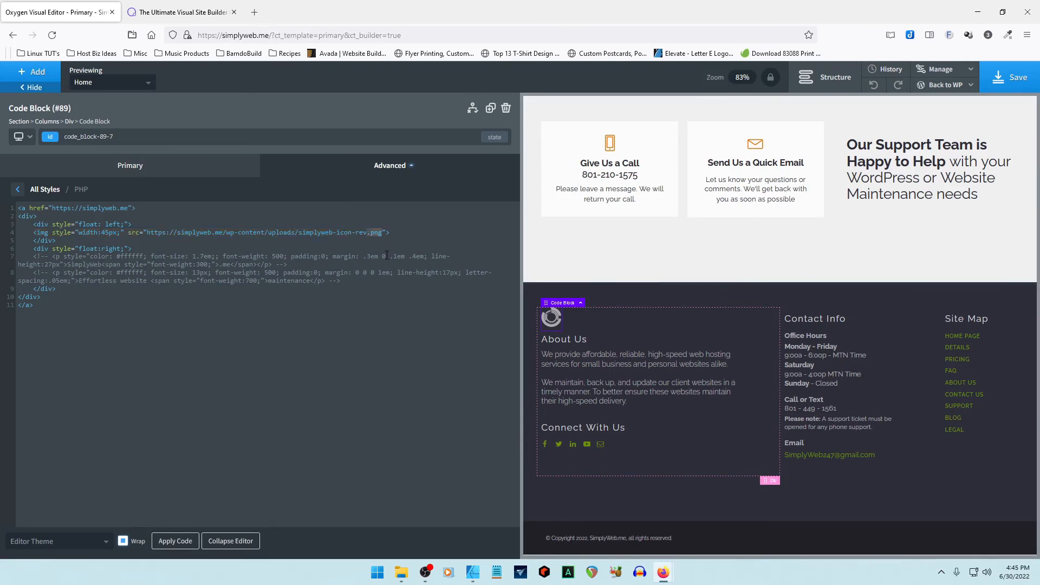
pyautogui.hotkey('ctrl', 'v')
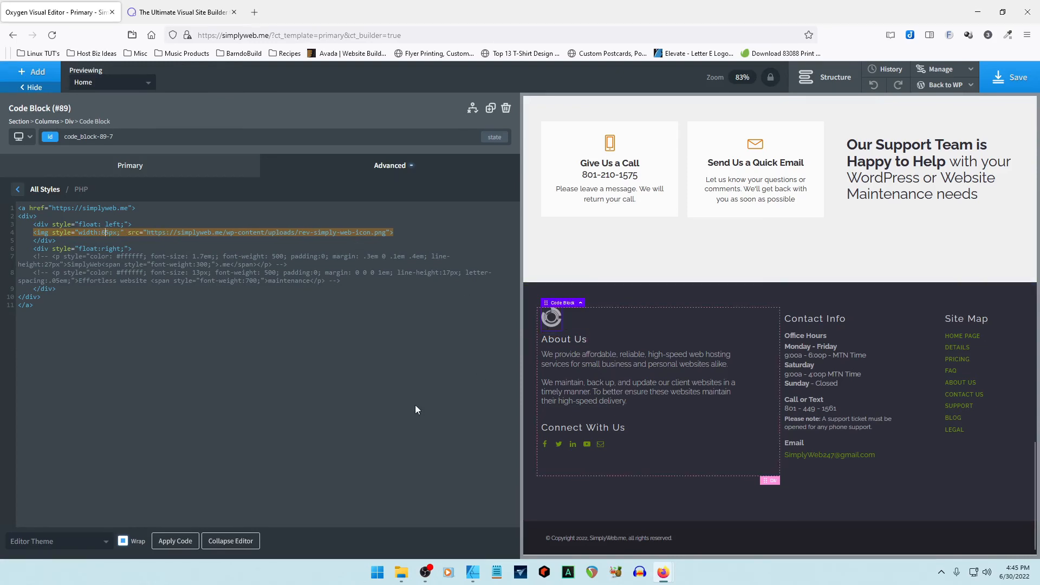
pyautogui.click(171, 543)
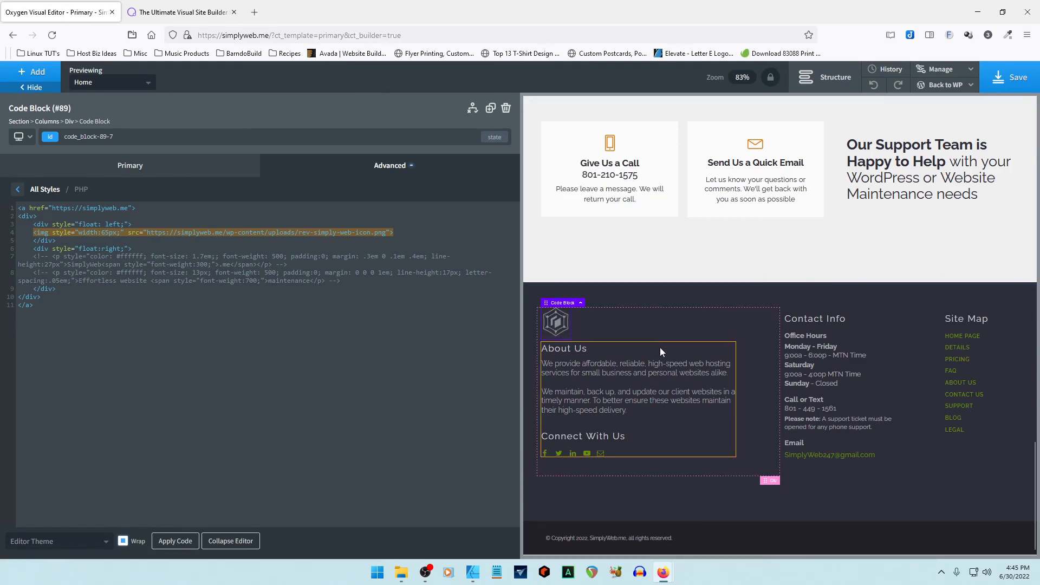
# Step: Save the Primary template and check the footer logo on the live site's frontend
pyautogui.click(1013, 79)
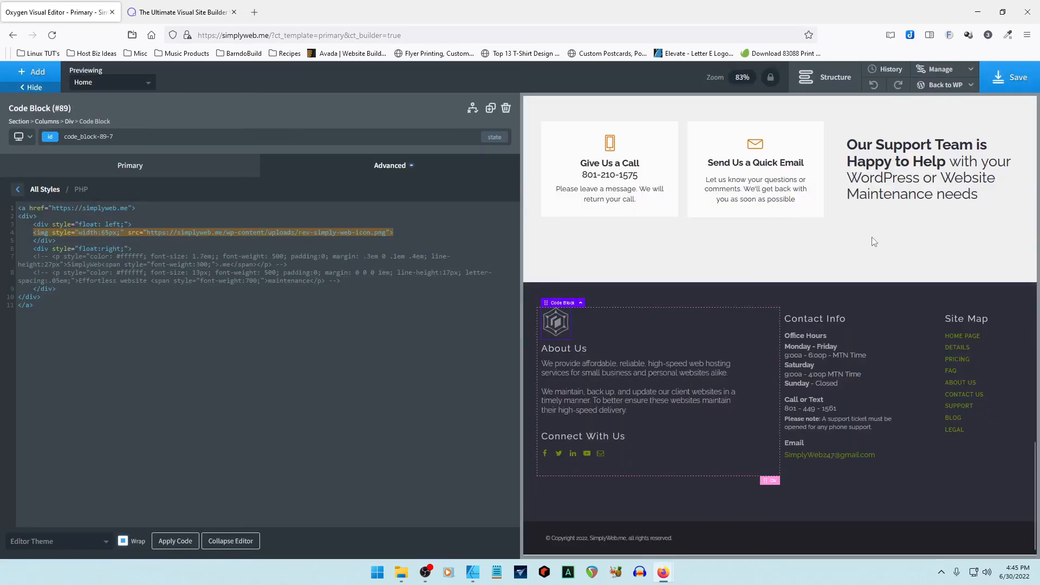
pyautogui.click(232, 540)
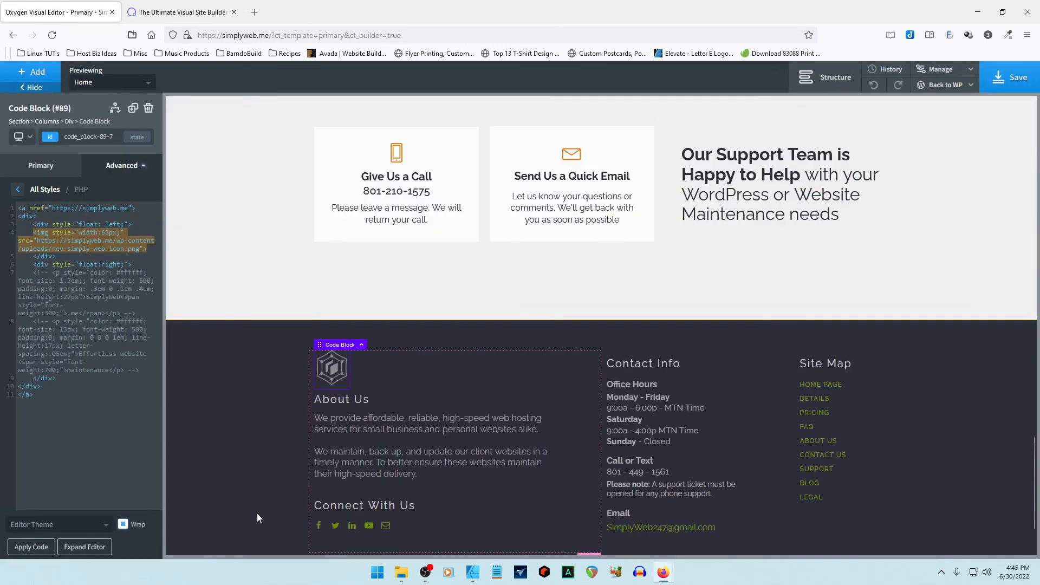
pyautogui.click(947, 91)
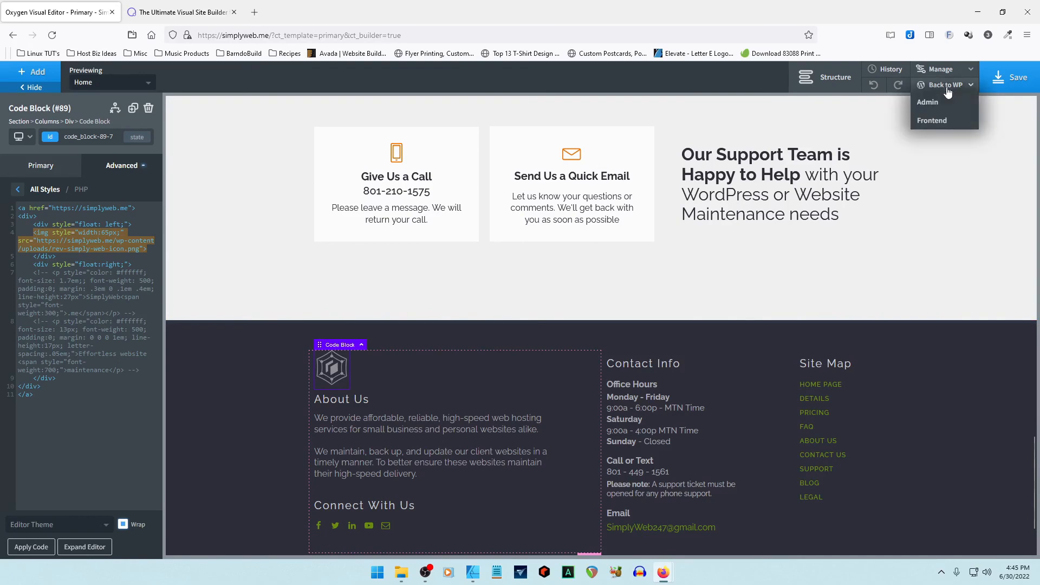
pyautogui.click(927, 125)
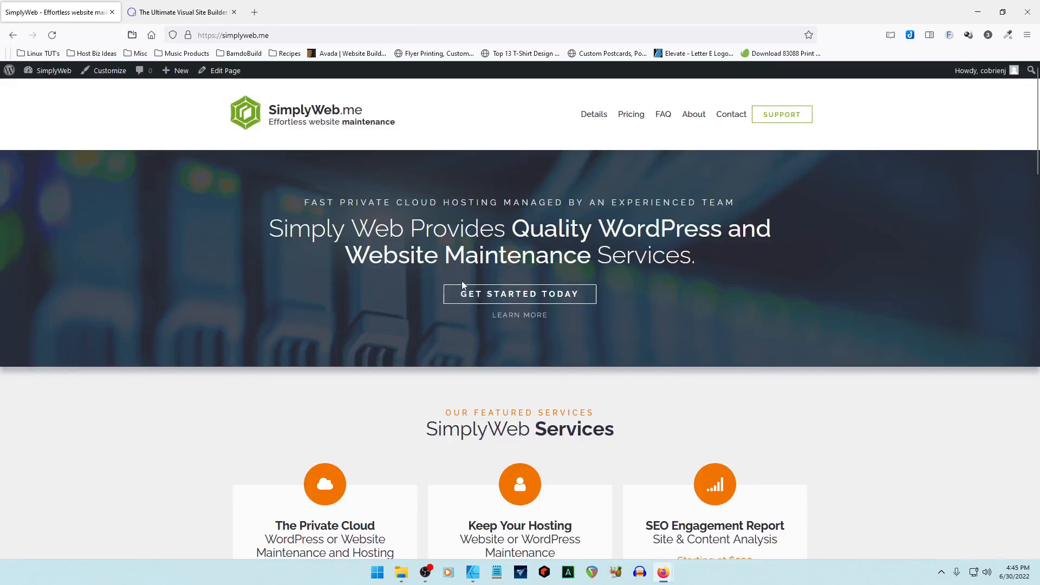
pyautogui.scroll(-20, 460, 281)
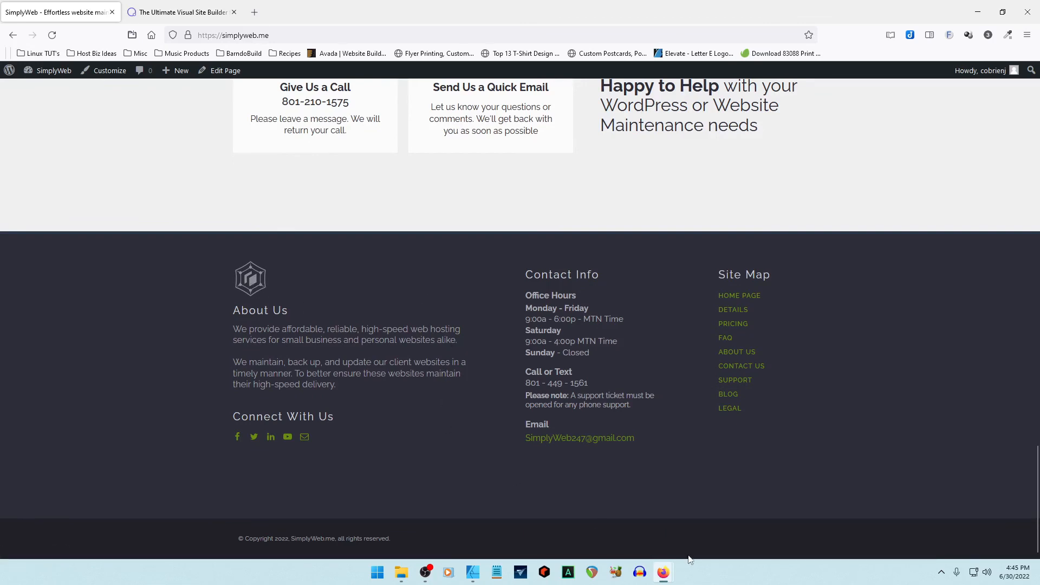
# Step: Switch to the private browser window, reload simplyweb.me, and examine the page up to the header logo
pyautogui.click(663, 574)
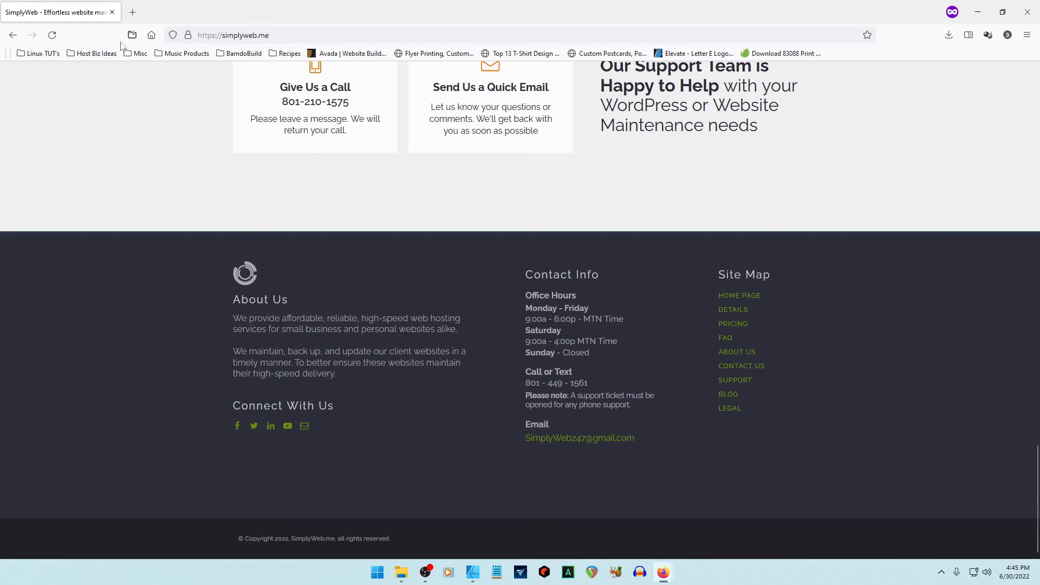
pyautogui.click(52, 35)
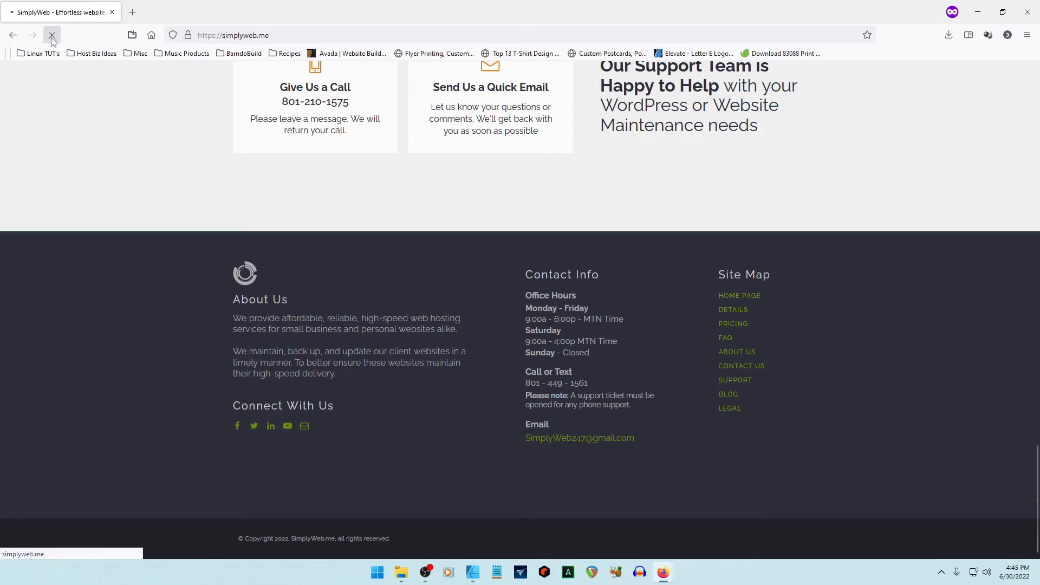
pyautogui.scroll(20, 318, 294)
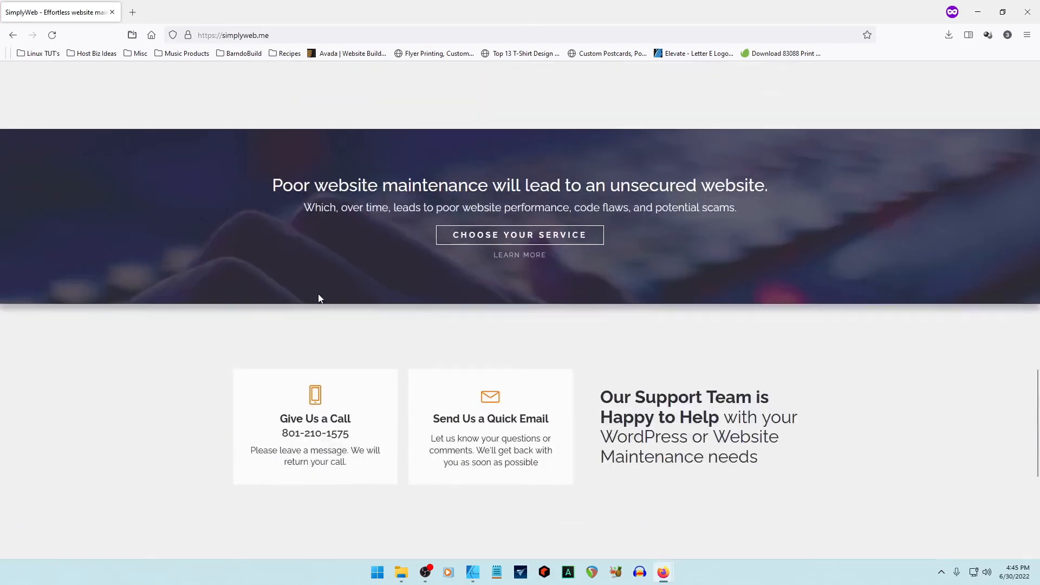
pyautogui.scroll(6, 318, 296)
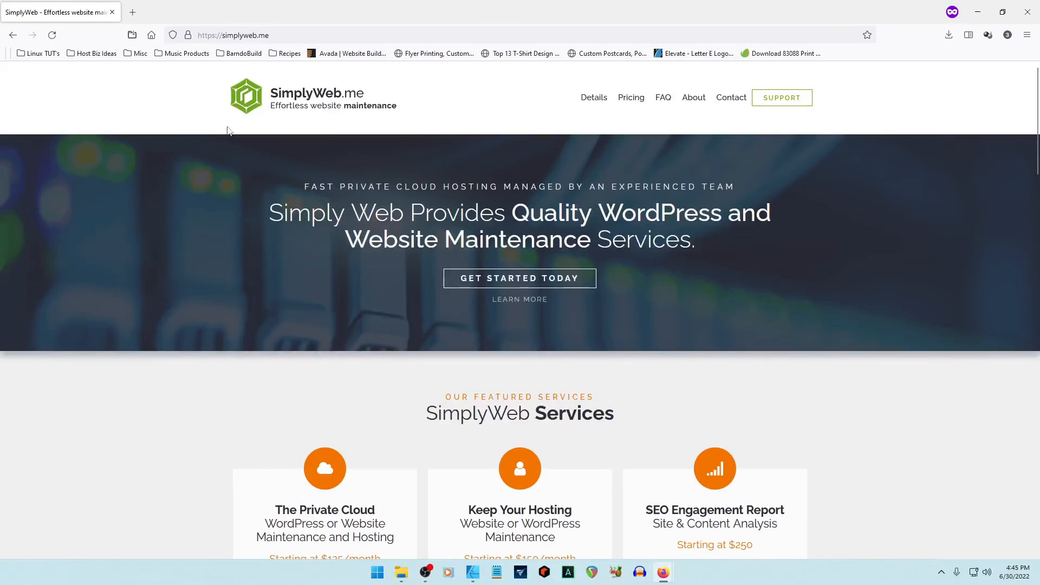